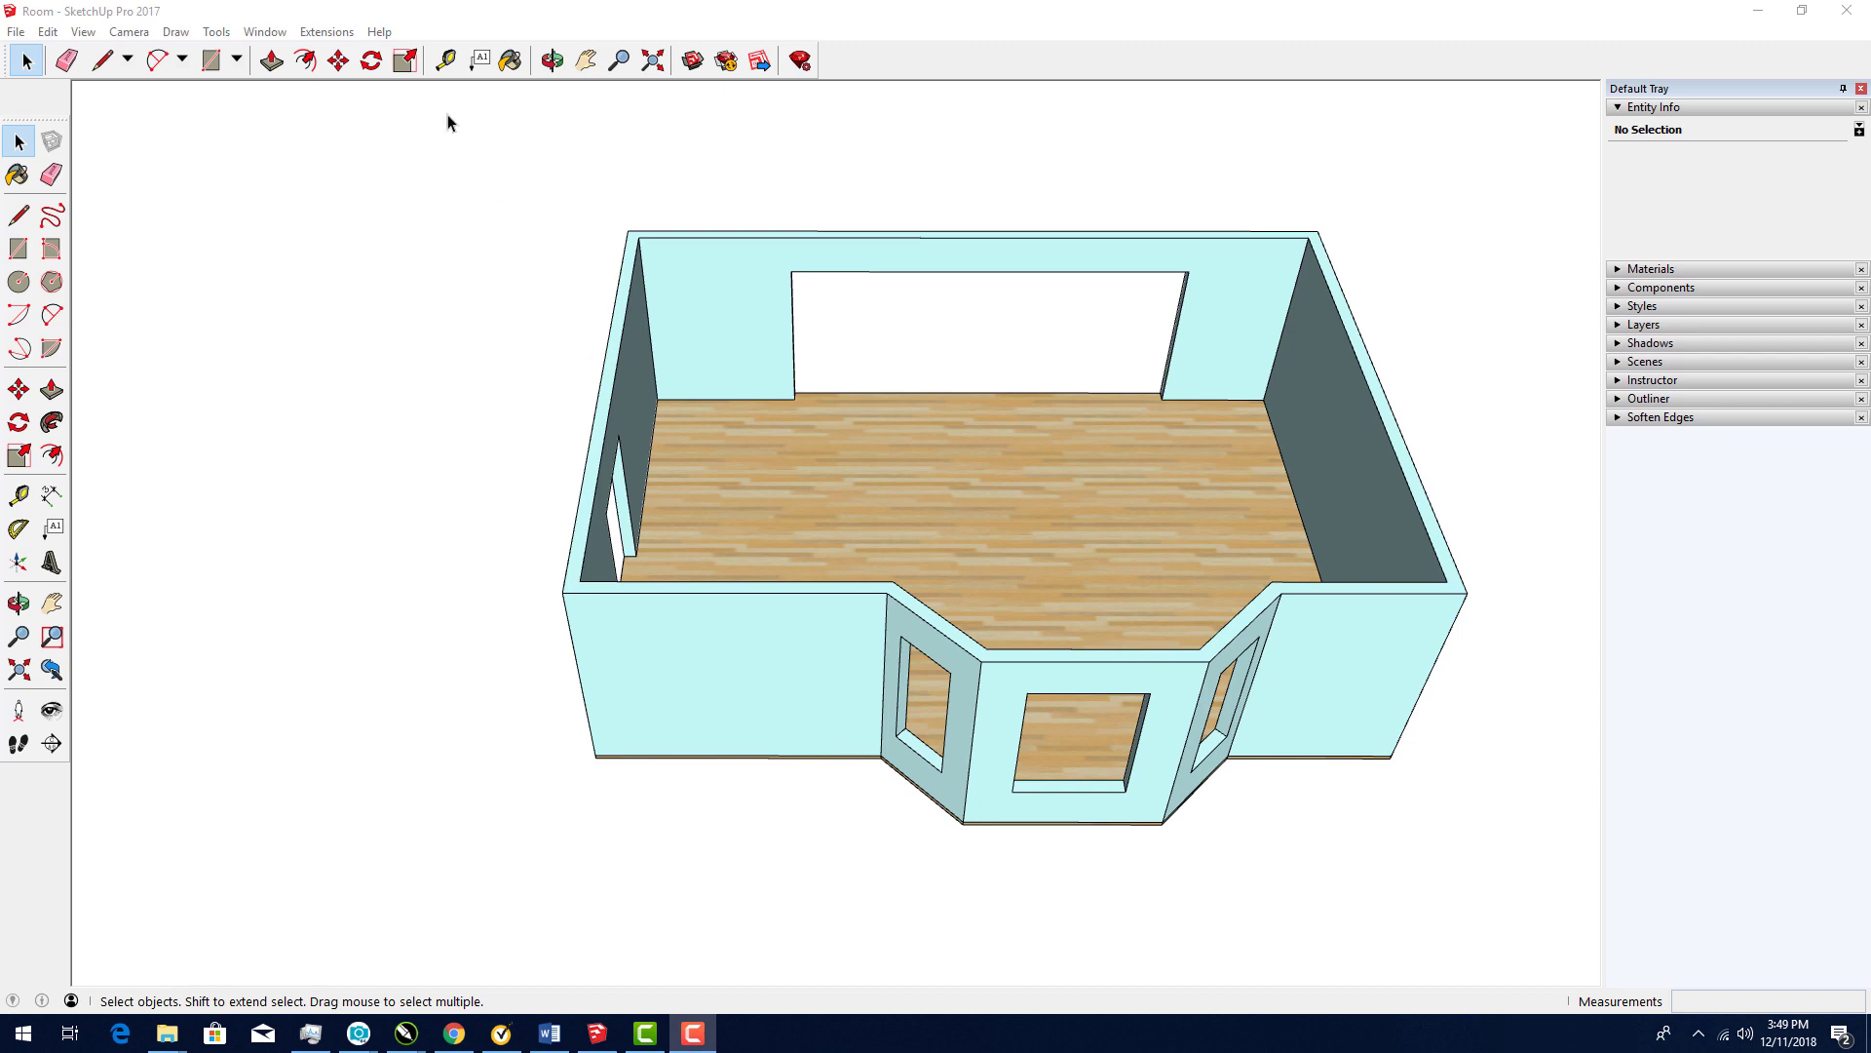
# Load the Base baseboard profile (3/4" × 3 1/2") from Profile Builder's Samples library.
pyautogui.click(331, 34)
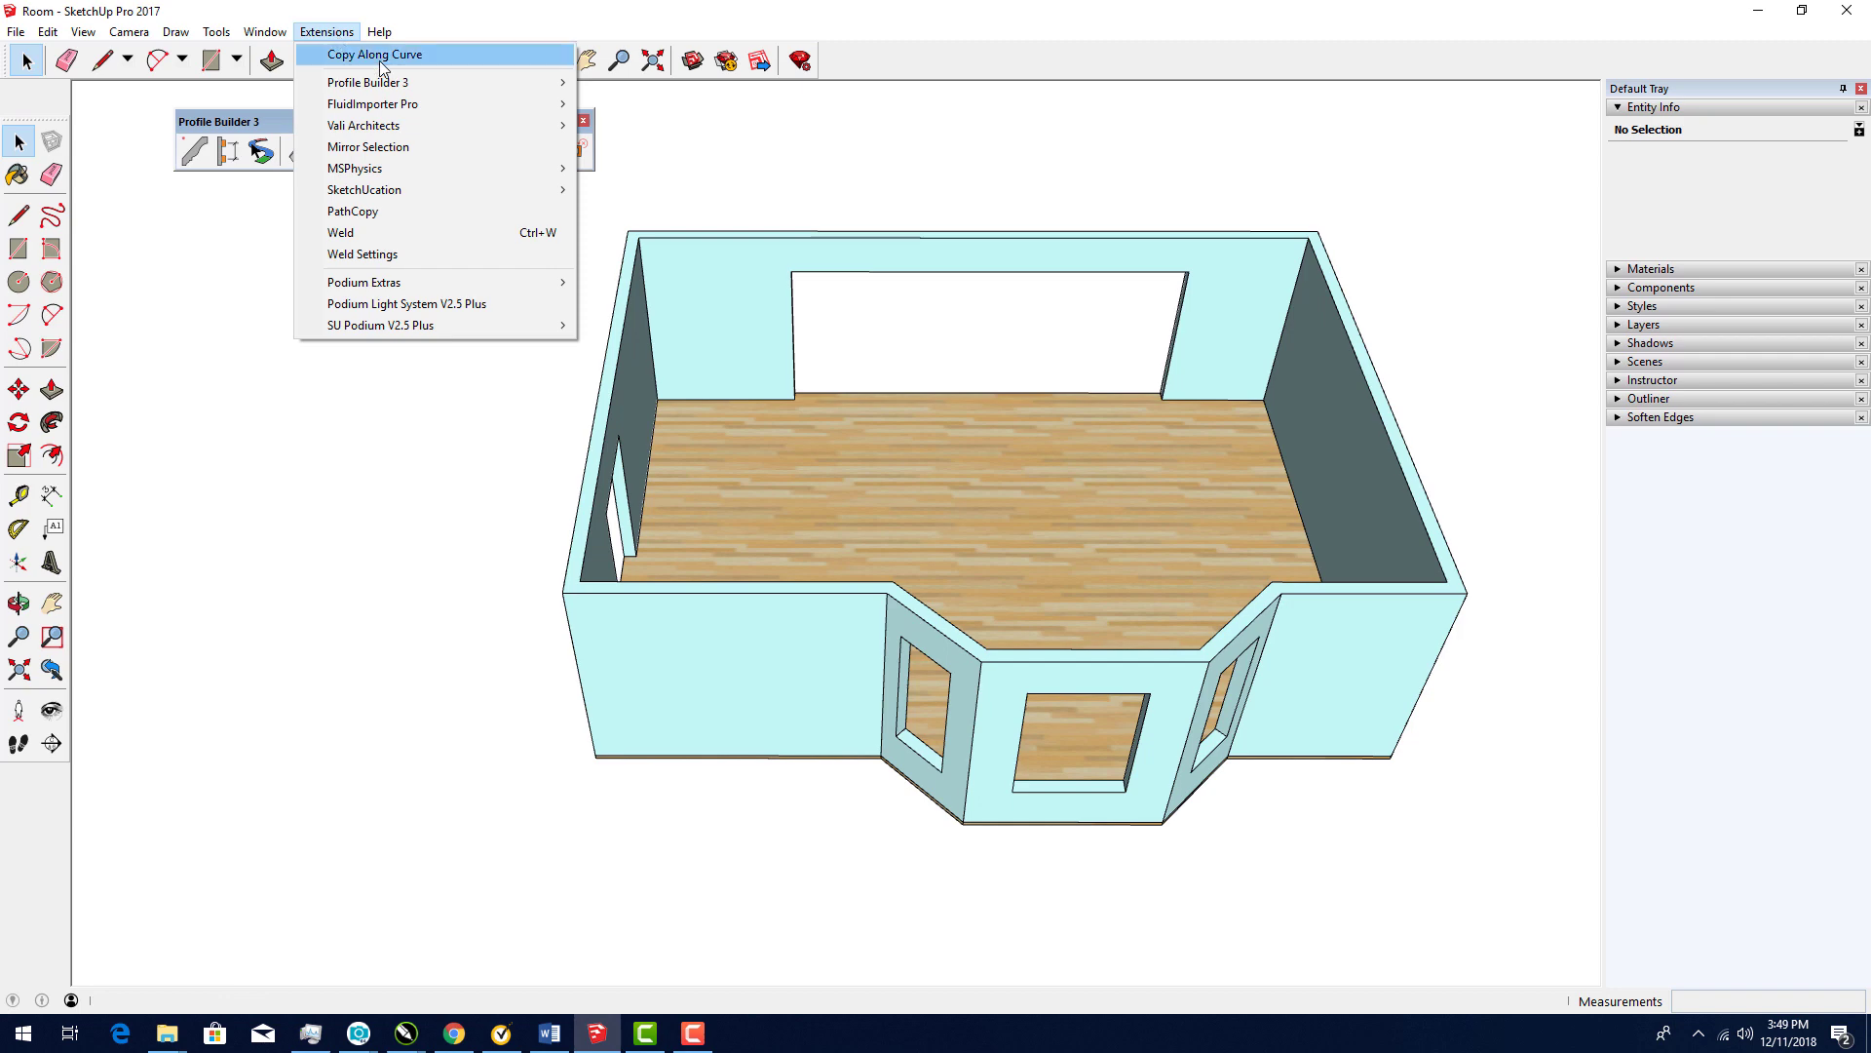
pyautogui.moveTo(423, 86)
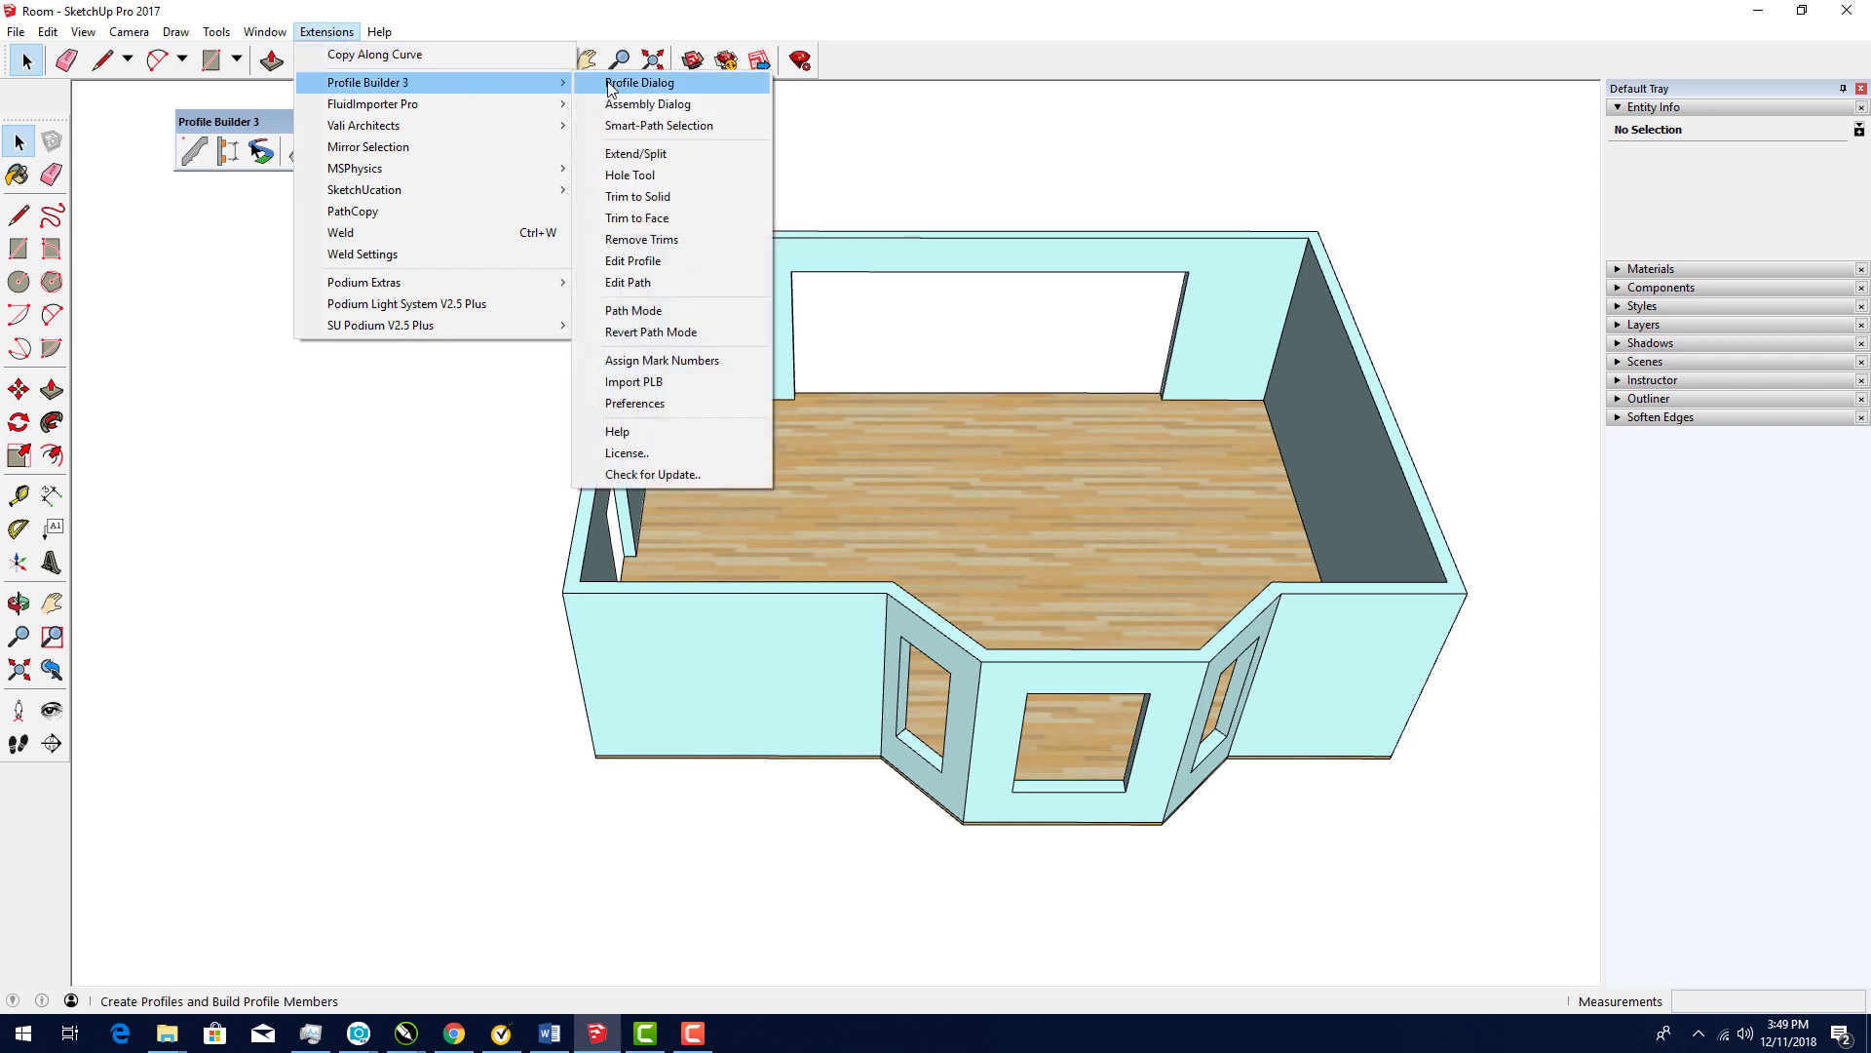
pyautogui.click(268, 130)
pyautogui.click(194, 151)
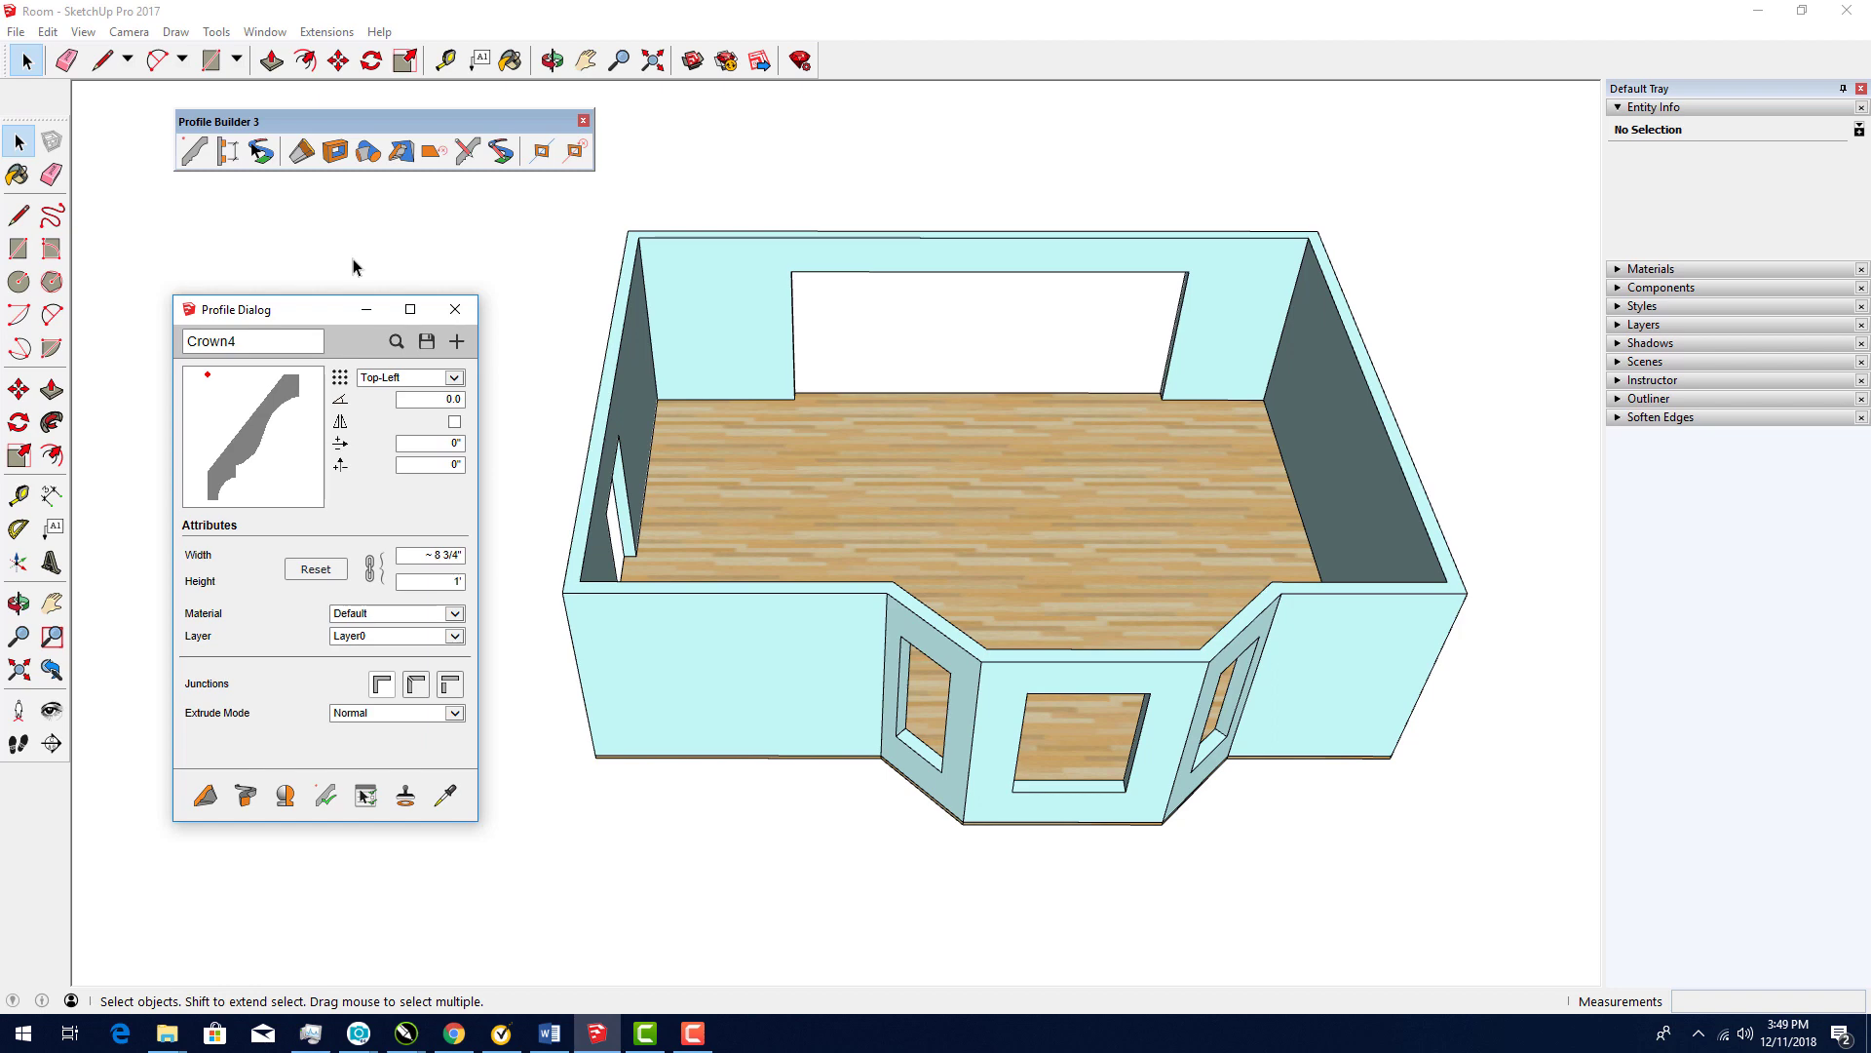
pyautogui.click(396, 343)
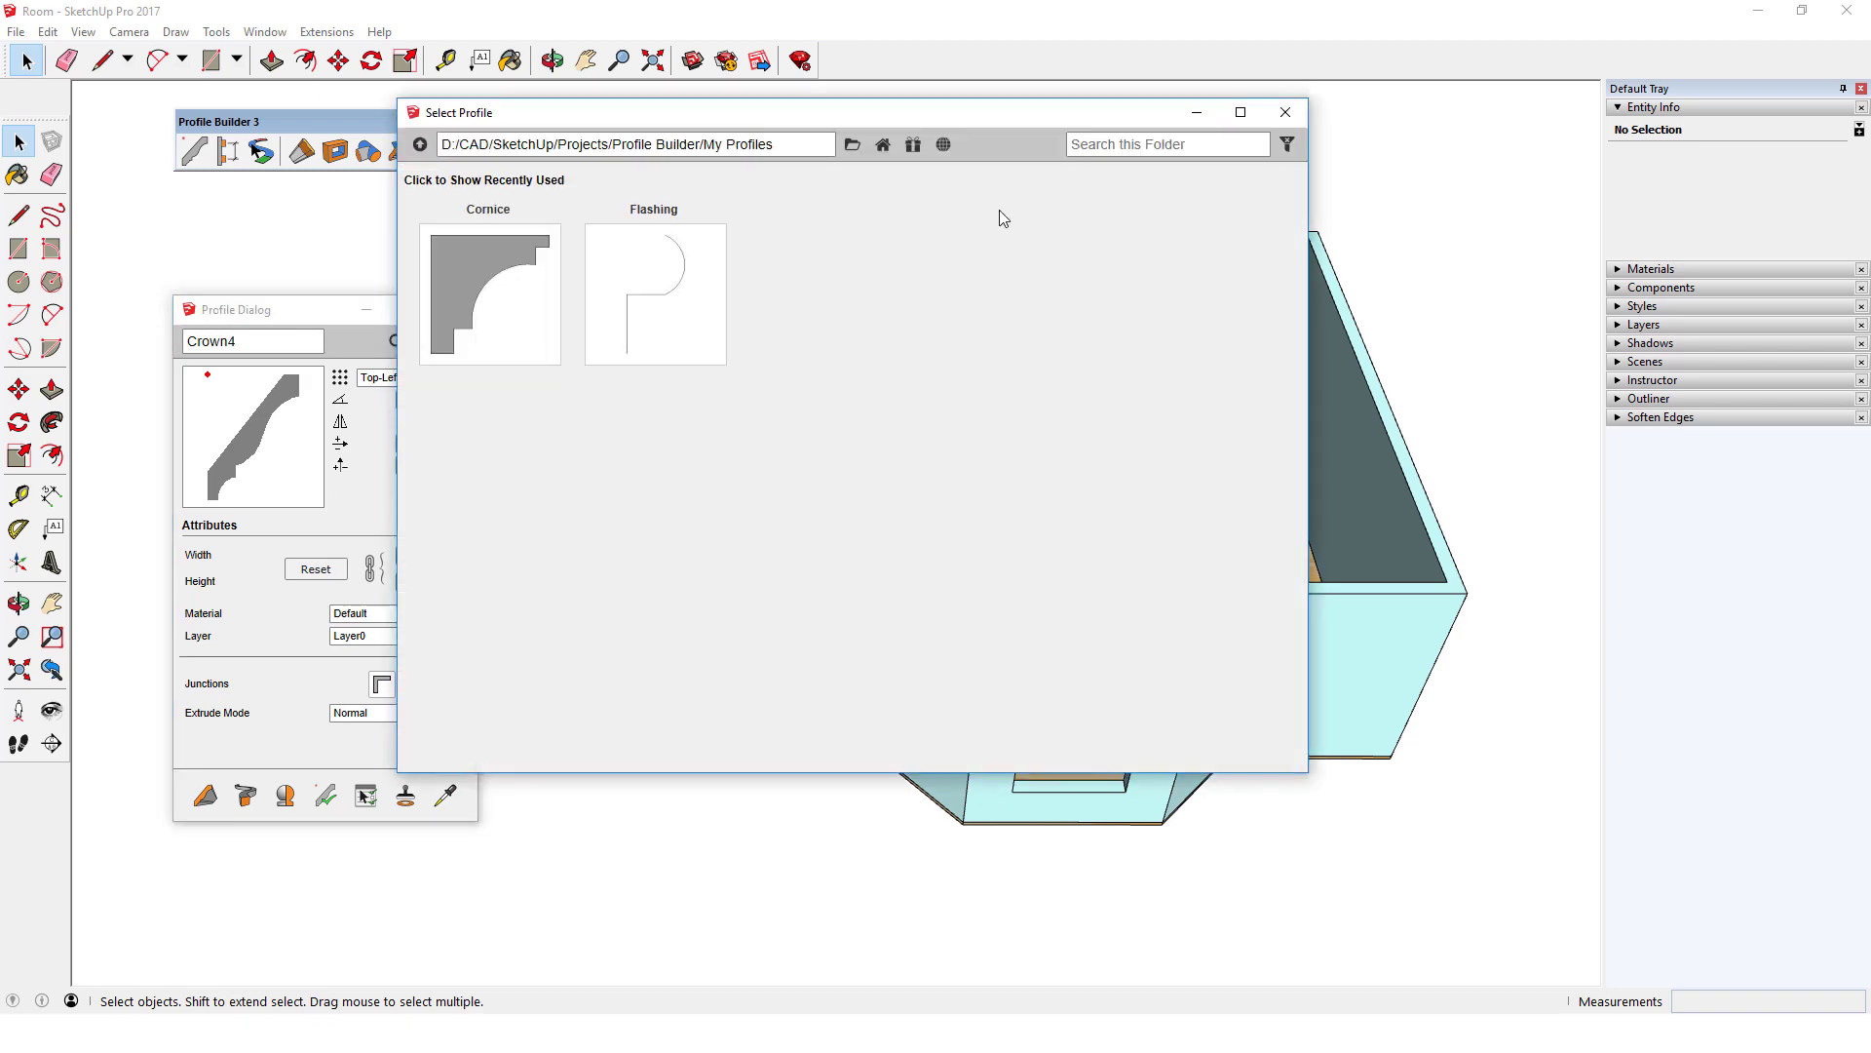
pyautogui.click(913, 146)
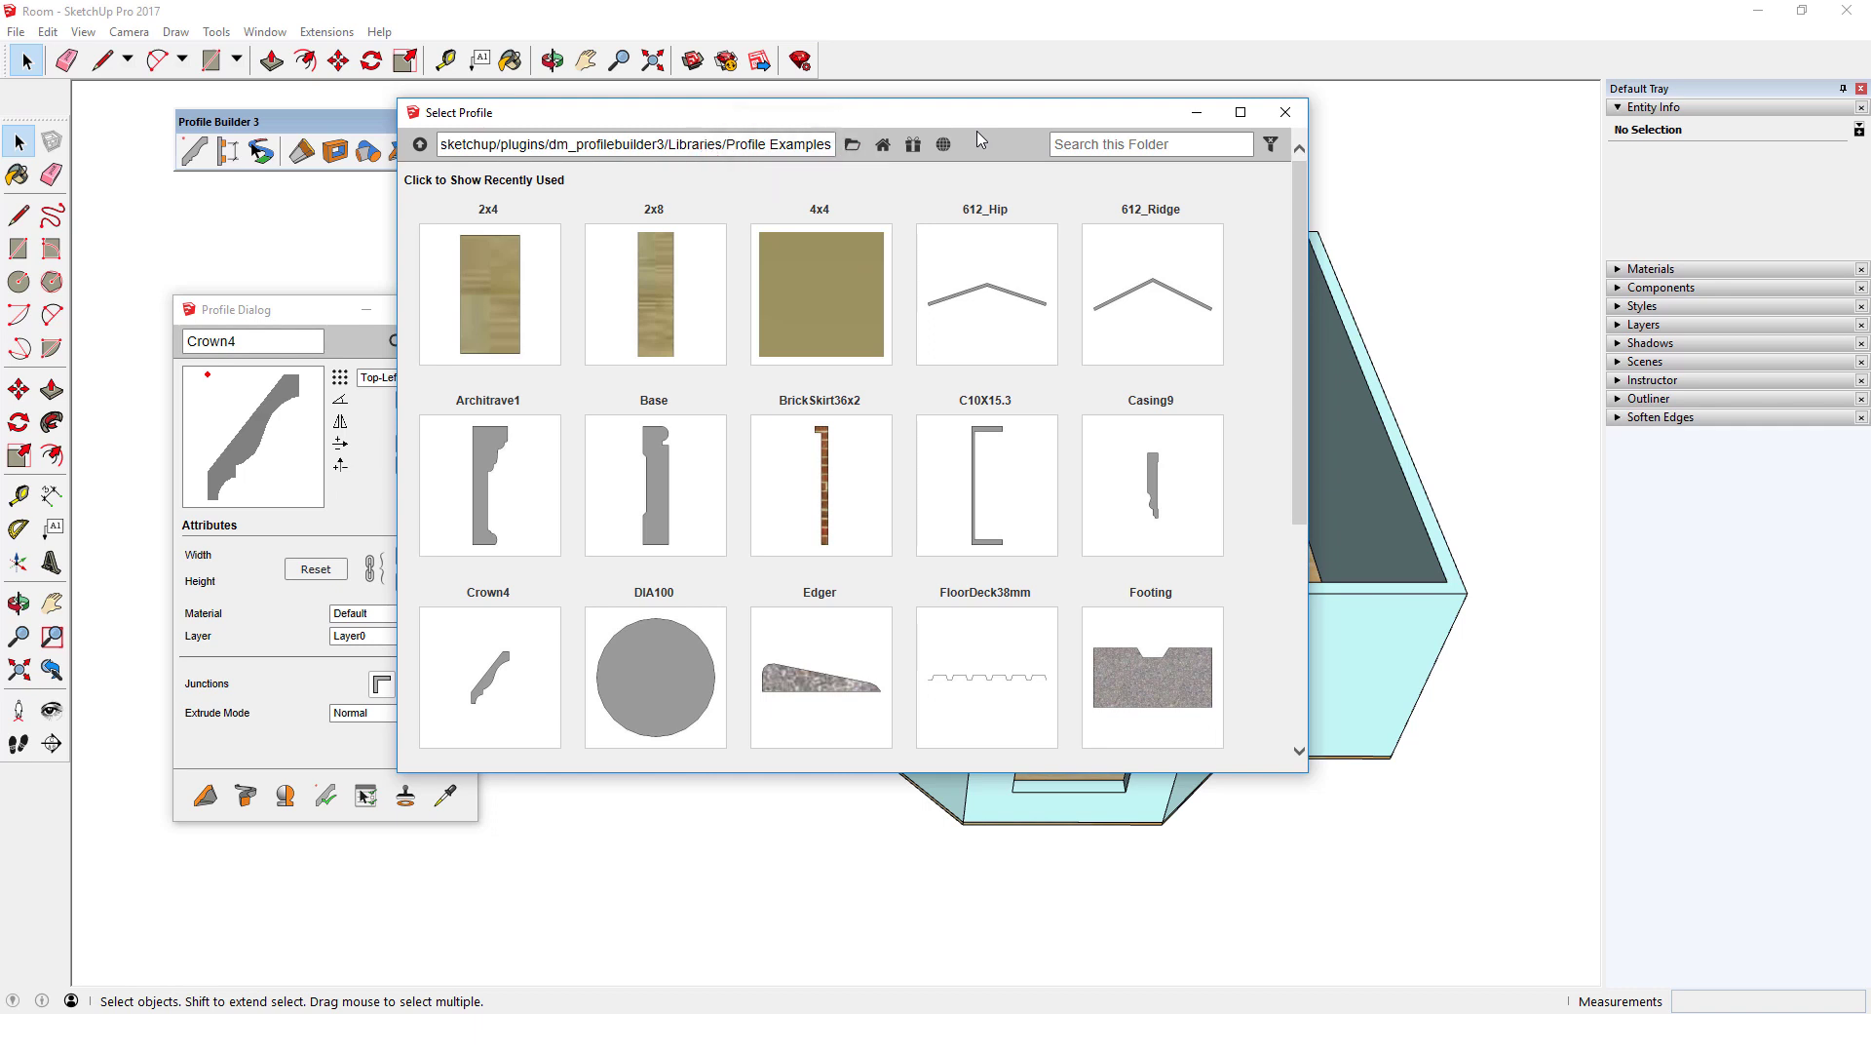
pyautogui.click(662, 471)
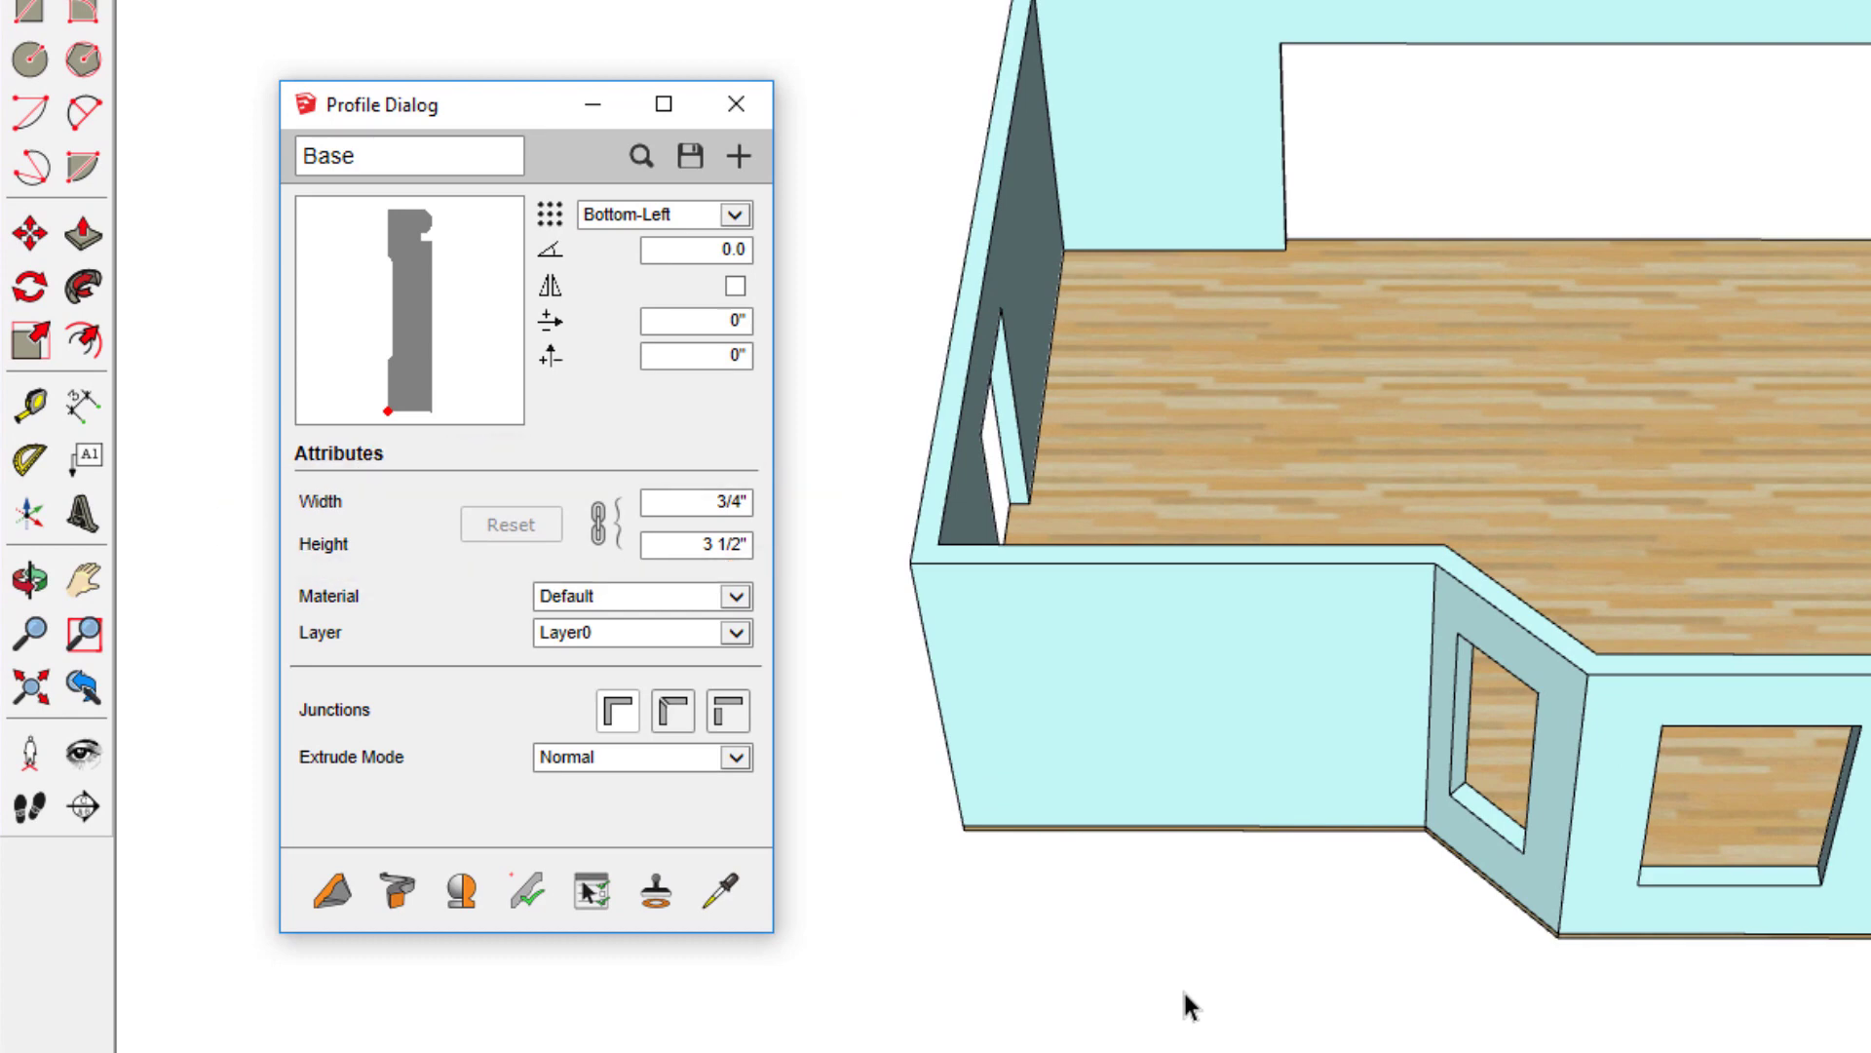
# Set the Base profile's height to 12", making it about 2 9/16" wide.
pyautogui.click(726, 543)
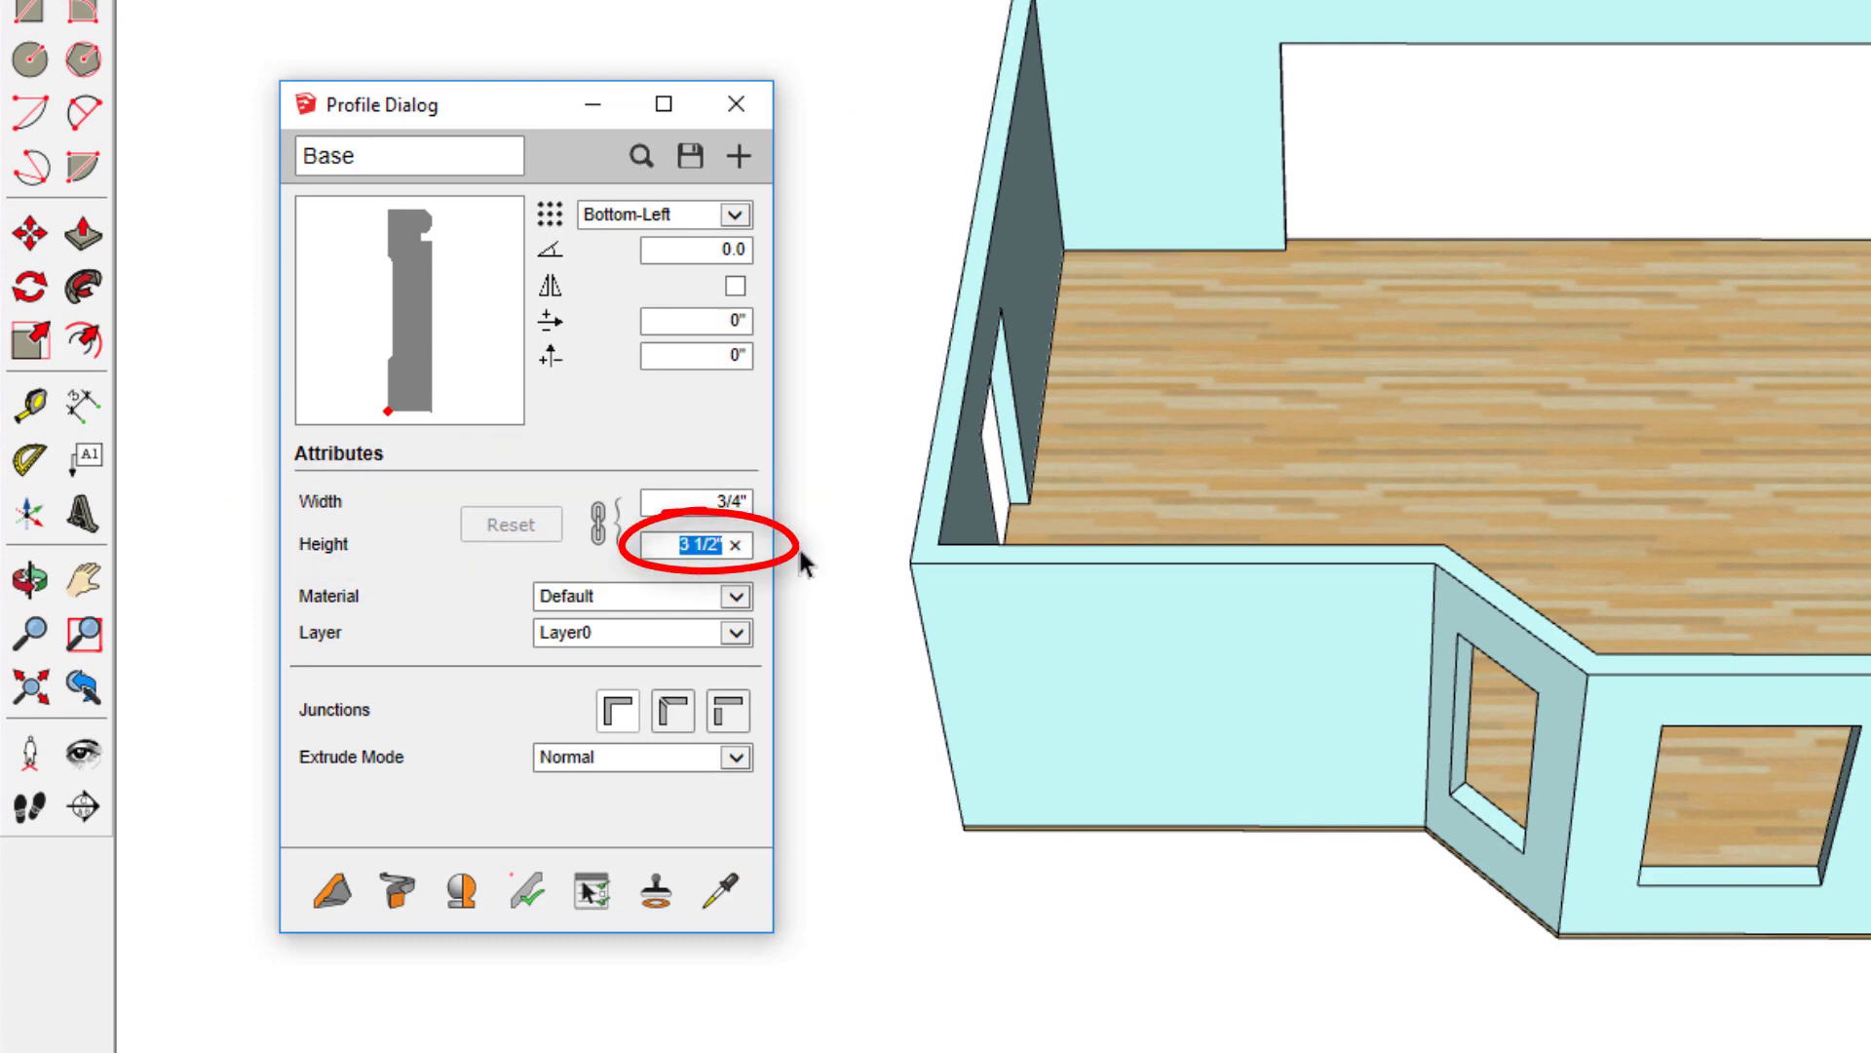
pyautogui.write('12')
pyautogui.press('Tab')
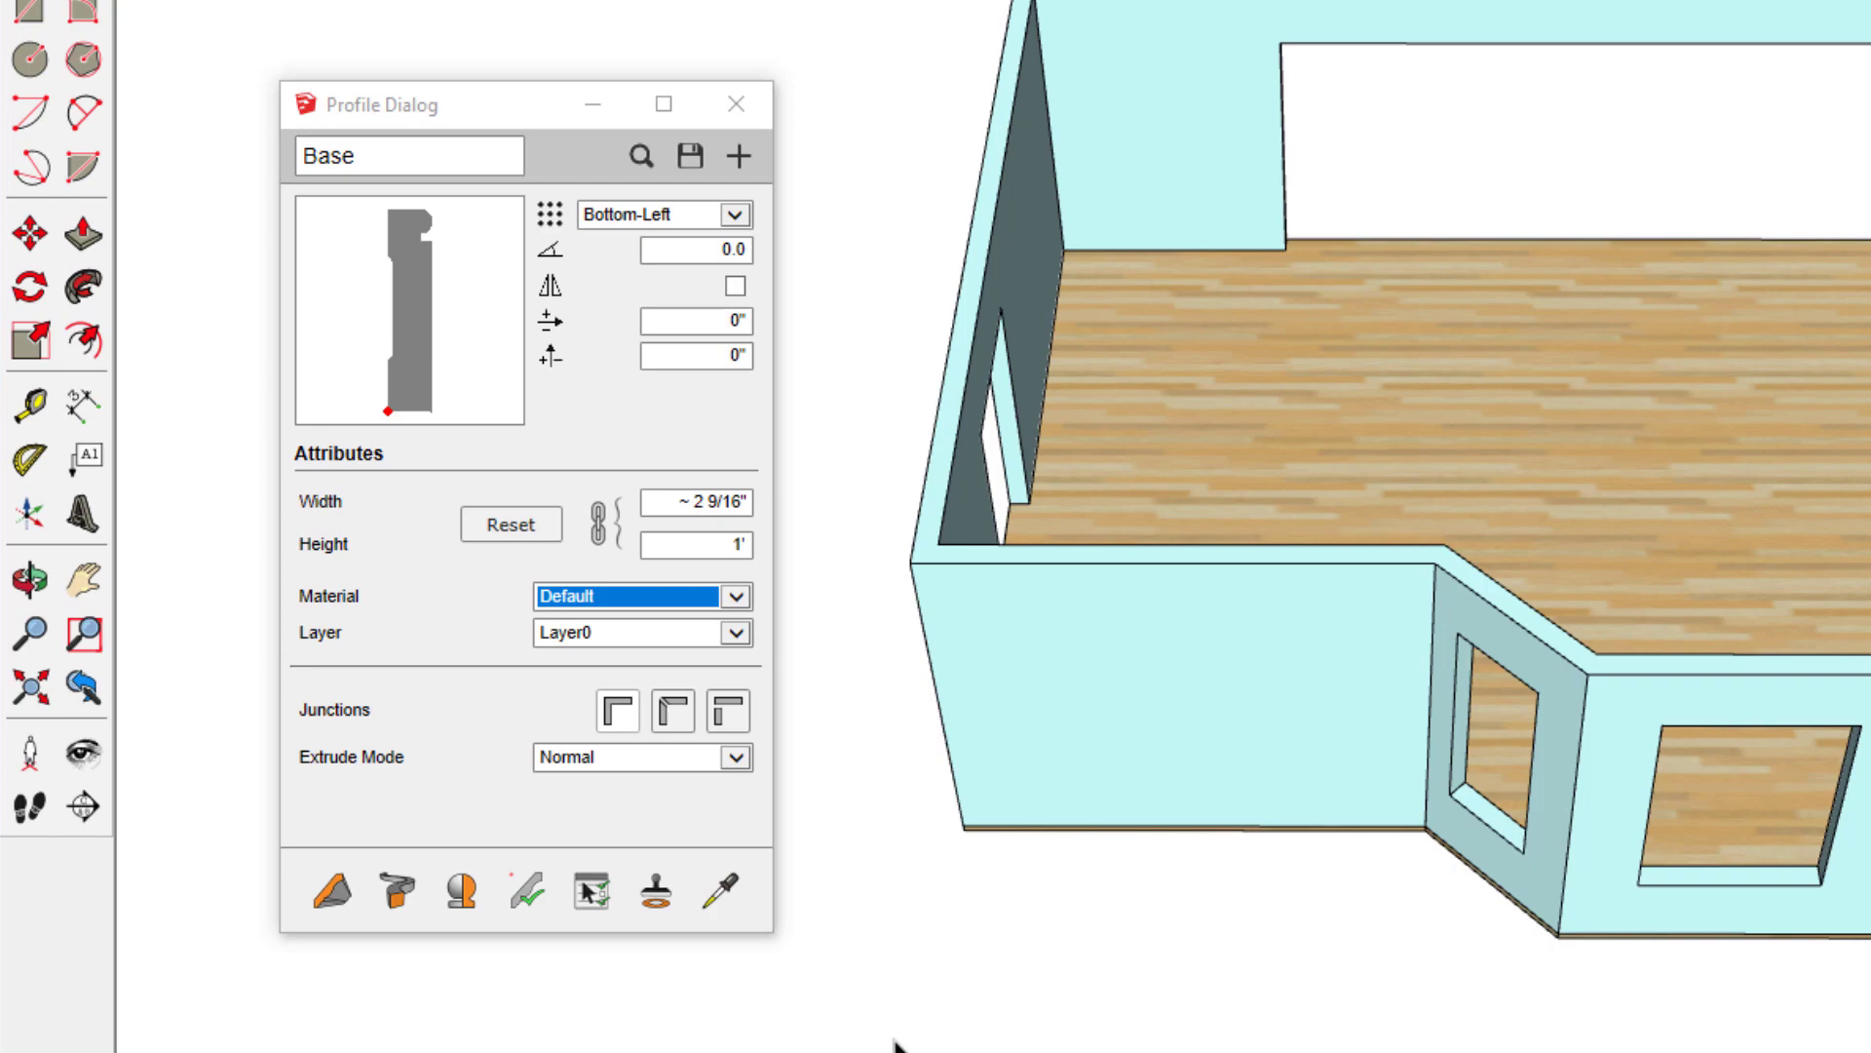
# Build a Base baseboard from the door corner along the back wall to its corner.
pyautogui.click(332, 890)
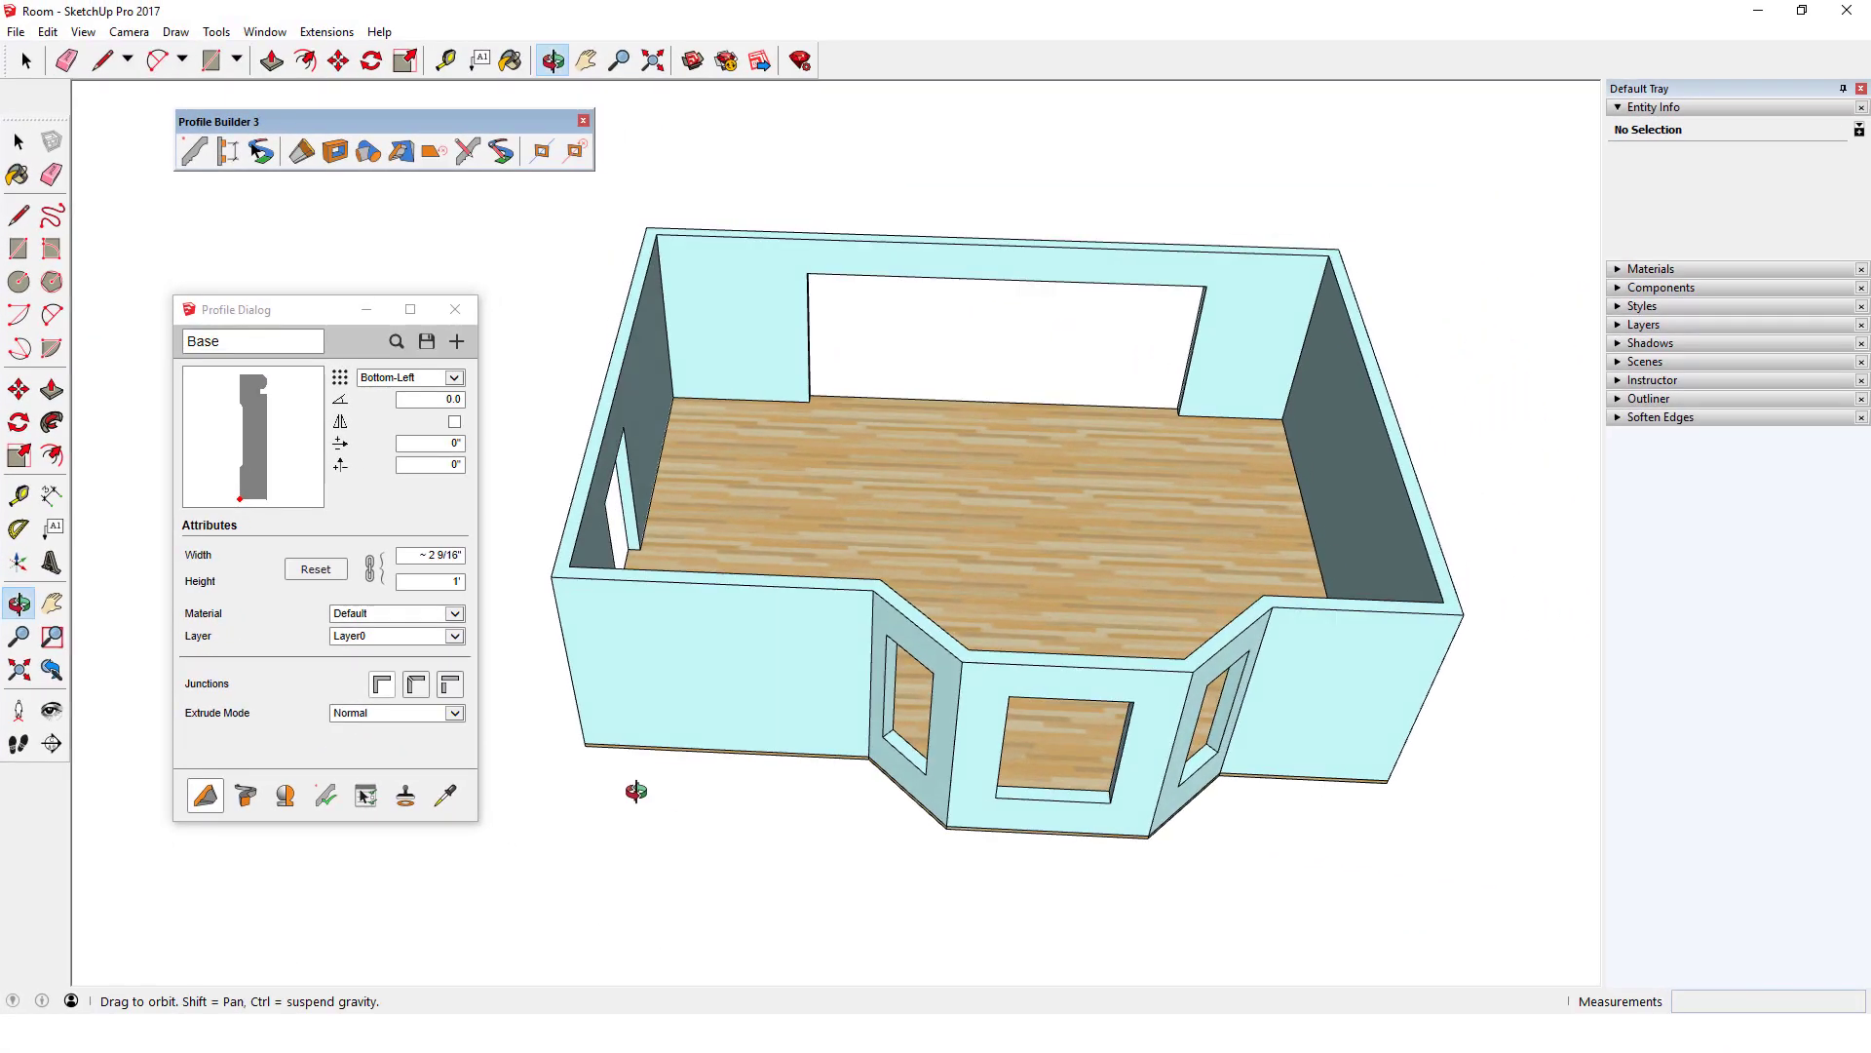
pyautogui.moveTo(636, 790); pyautogui.dragTo(589, 777, button='middle')
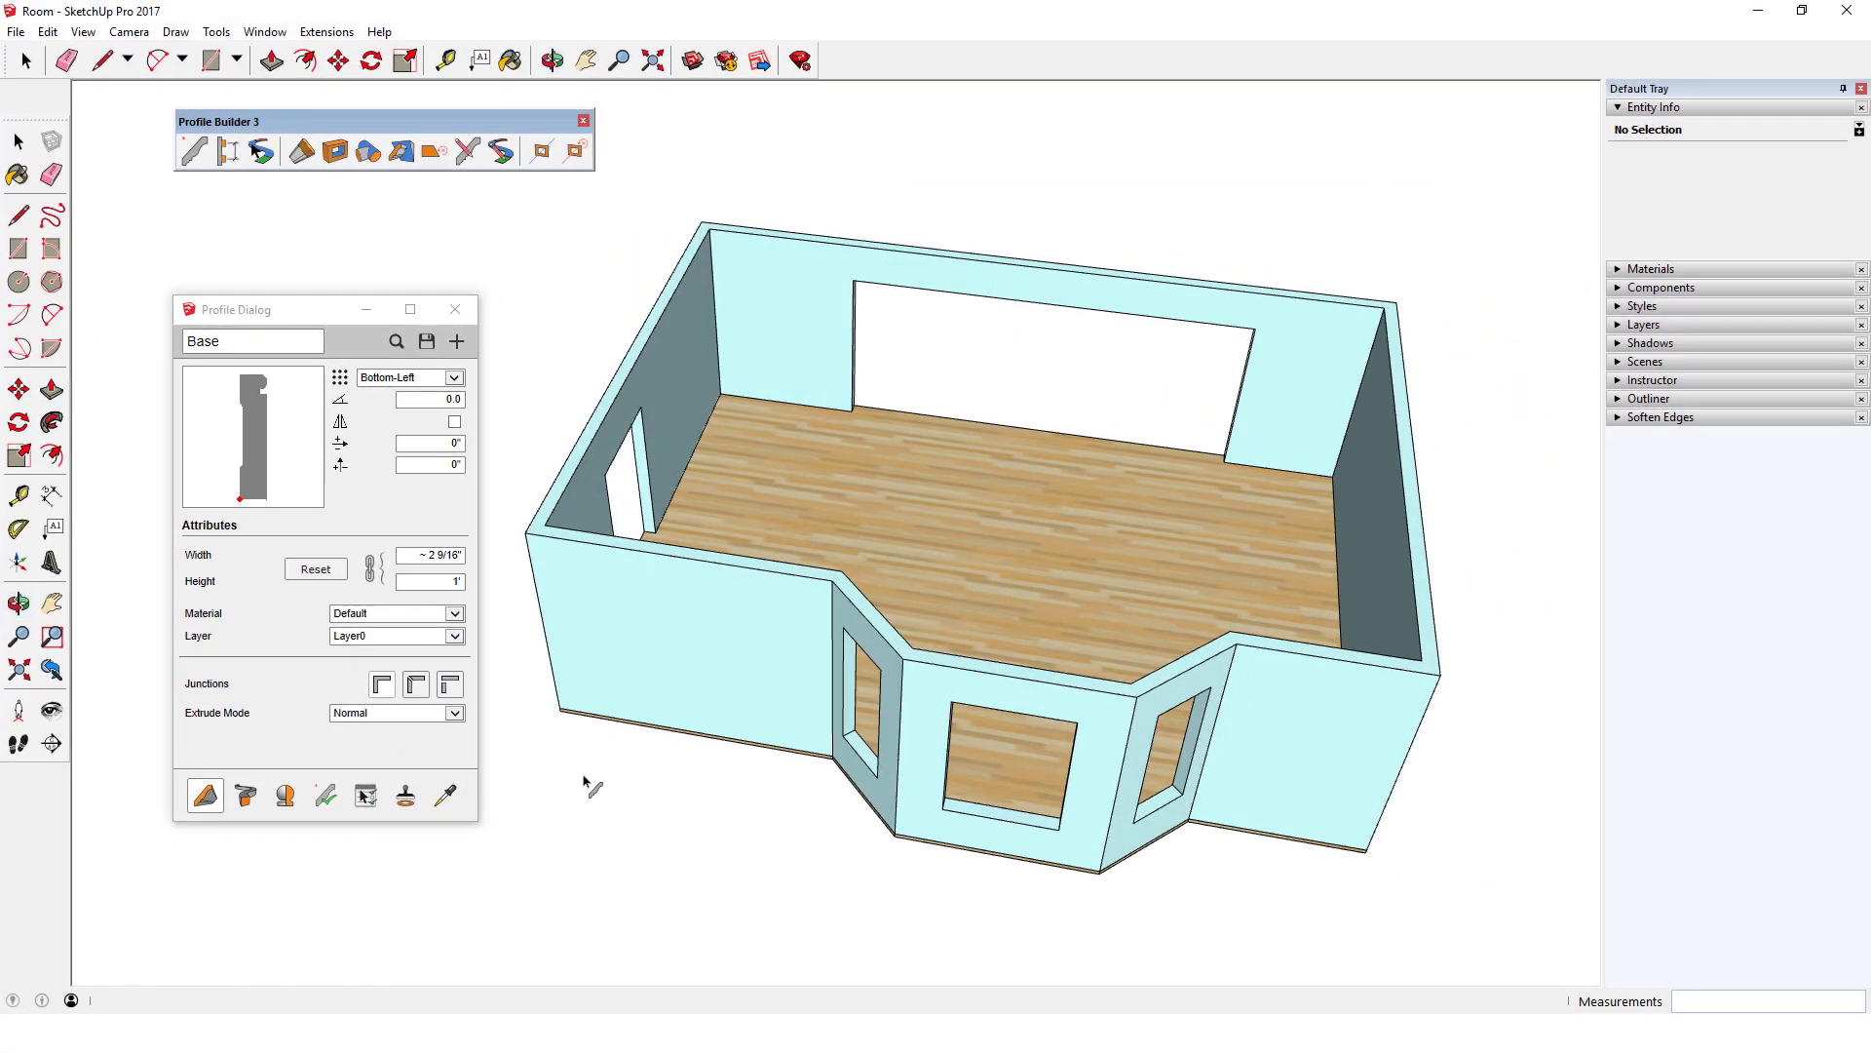
pyautogui.moveTo(711, 506); pyautogui.dragTo(769, 522, button='middle')
pyautogui.click(749, 485)
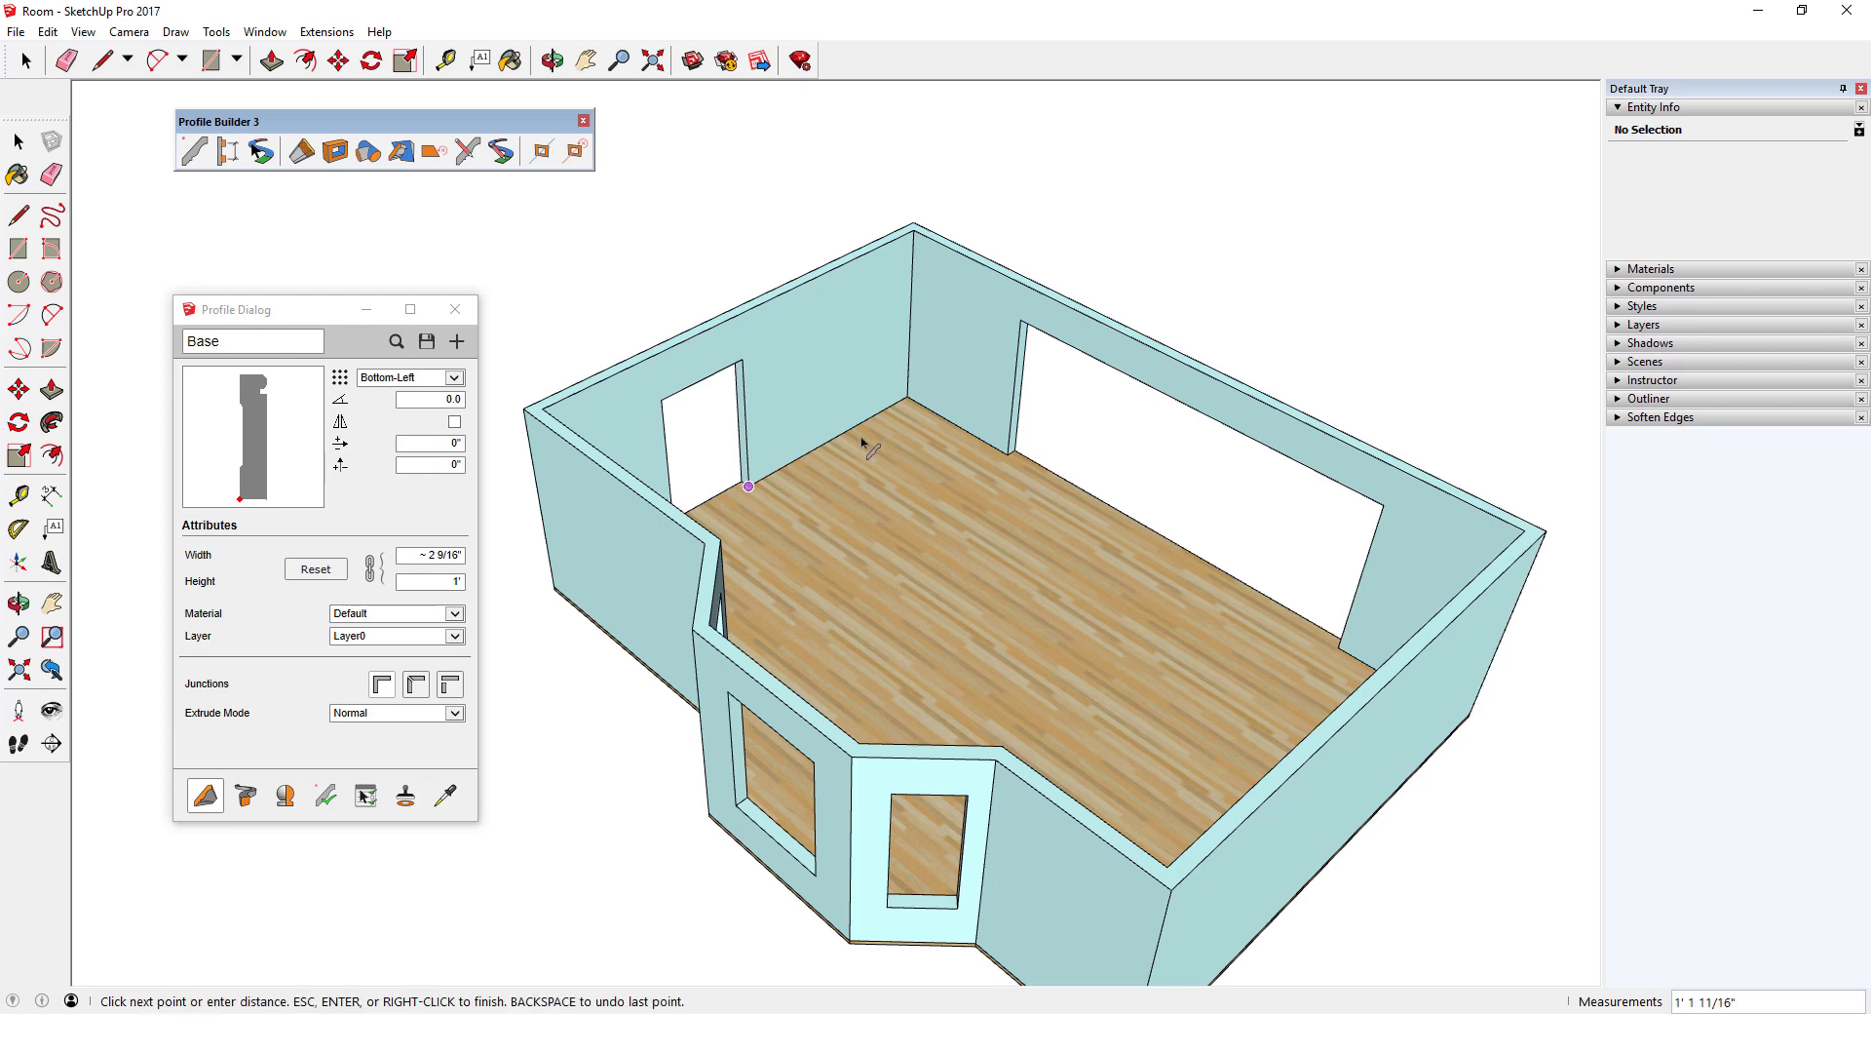
pyautogui.click(909, 386)
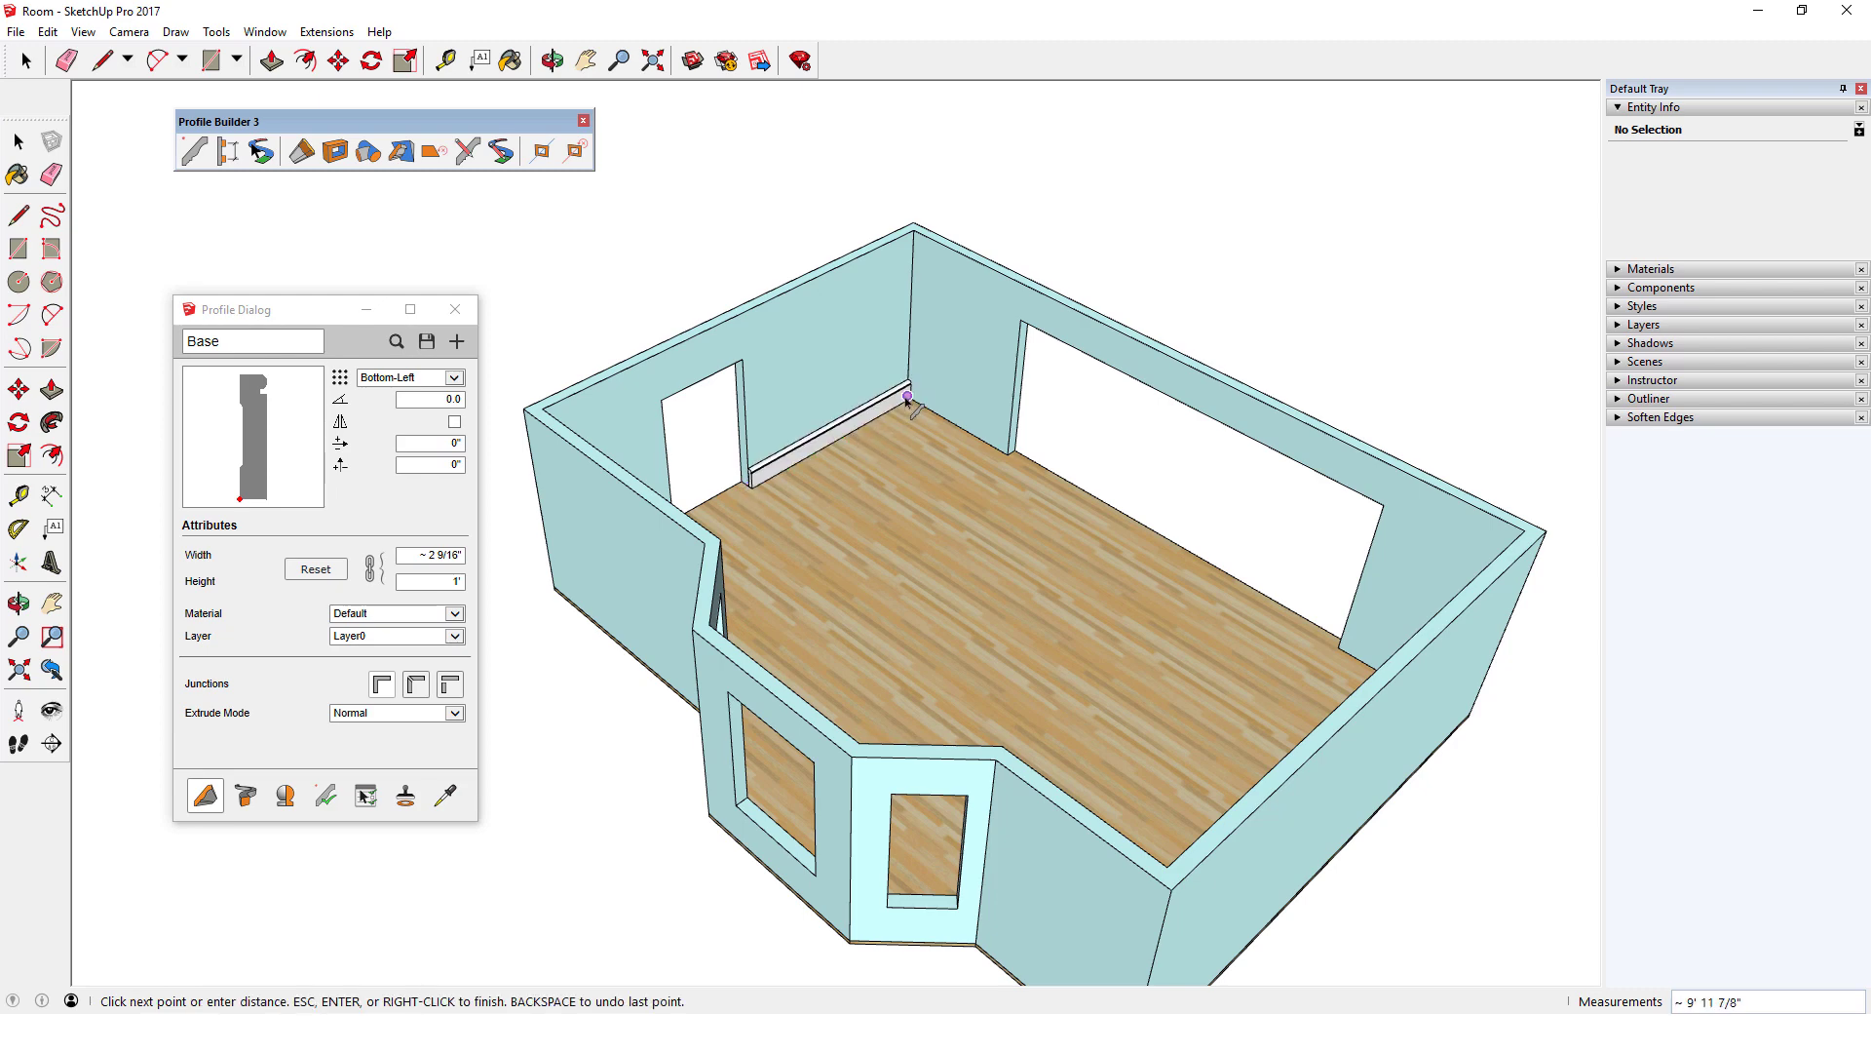
pyautogui.click(1006, 441)
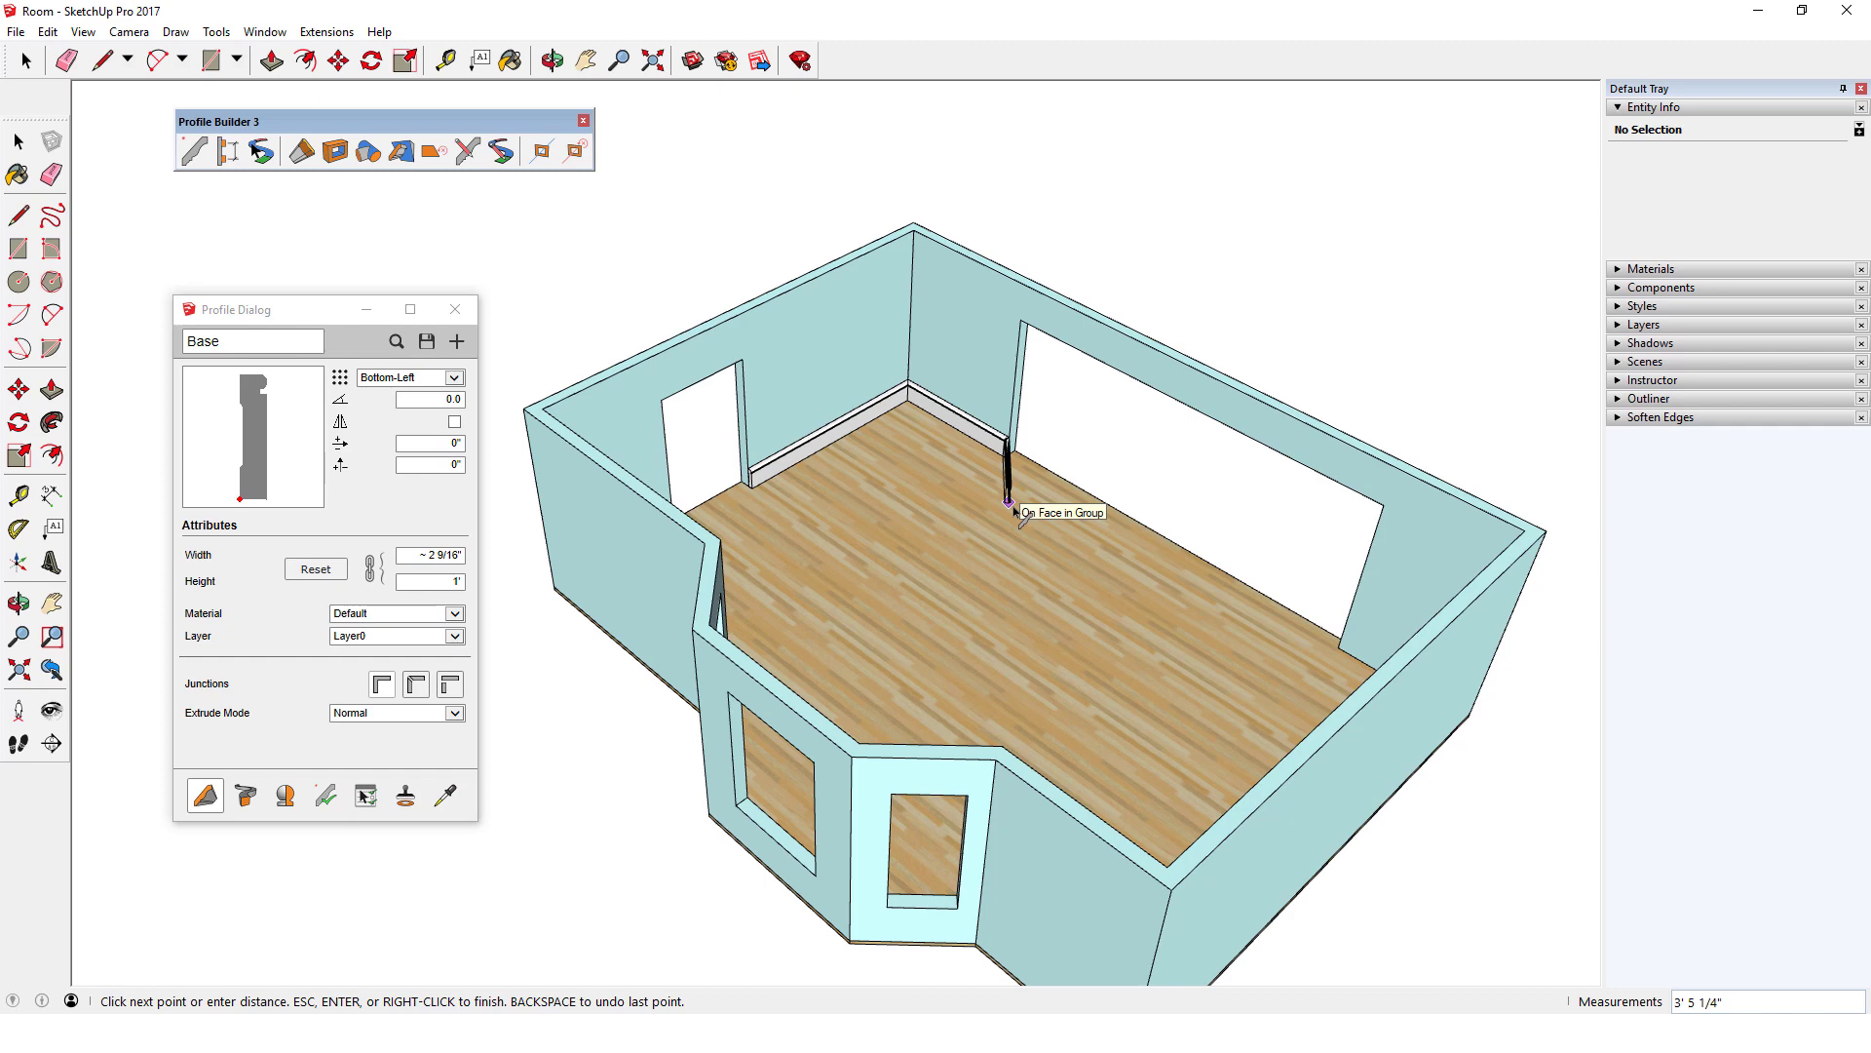
pyautogui.press('Return')
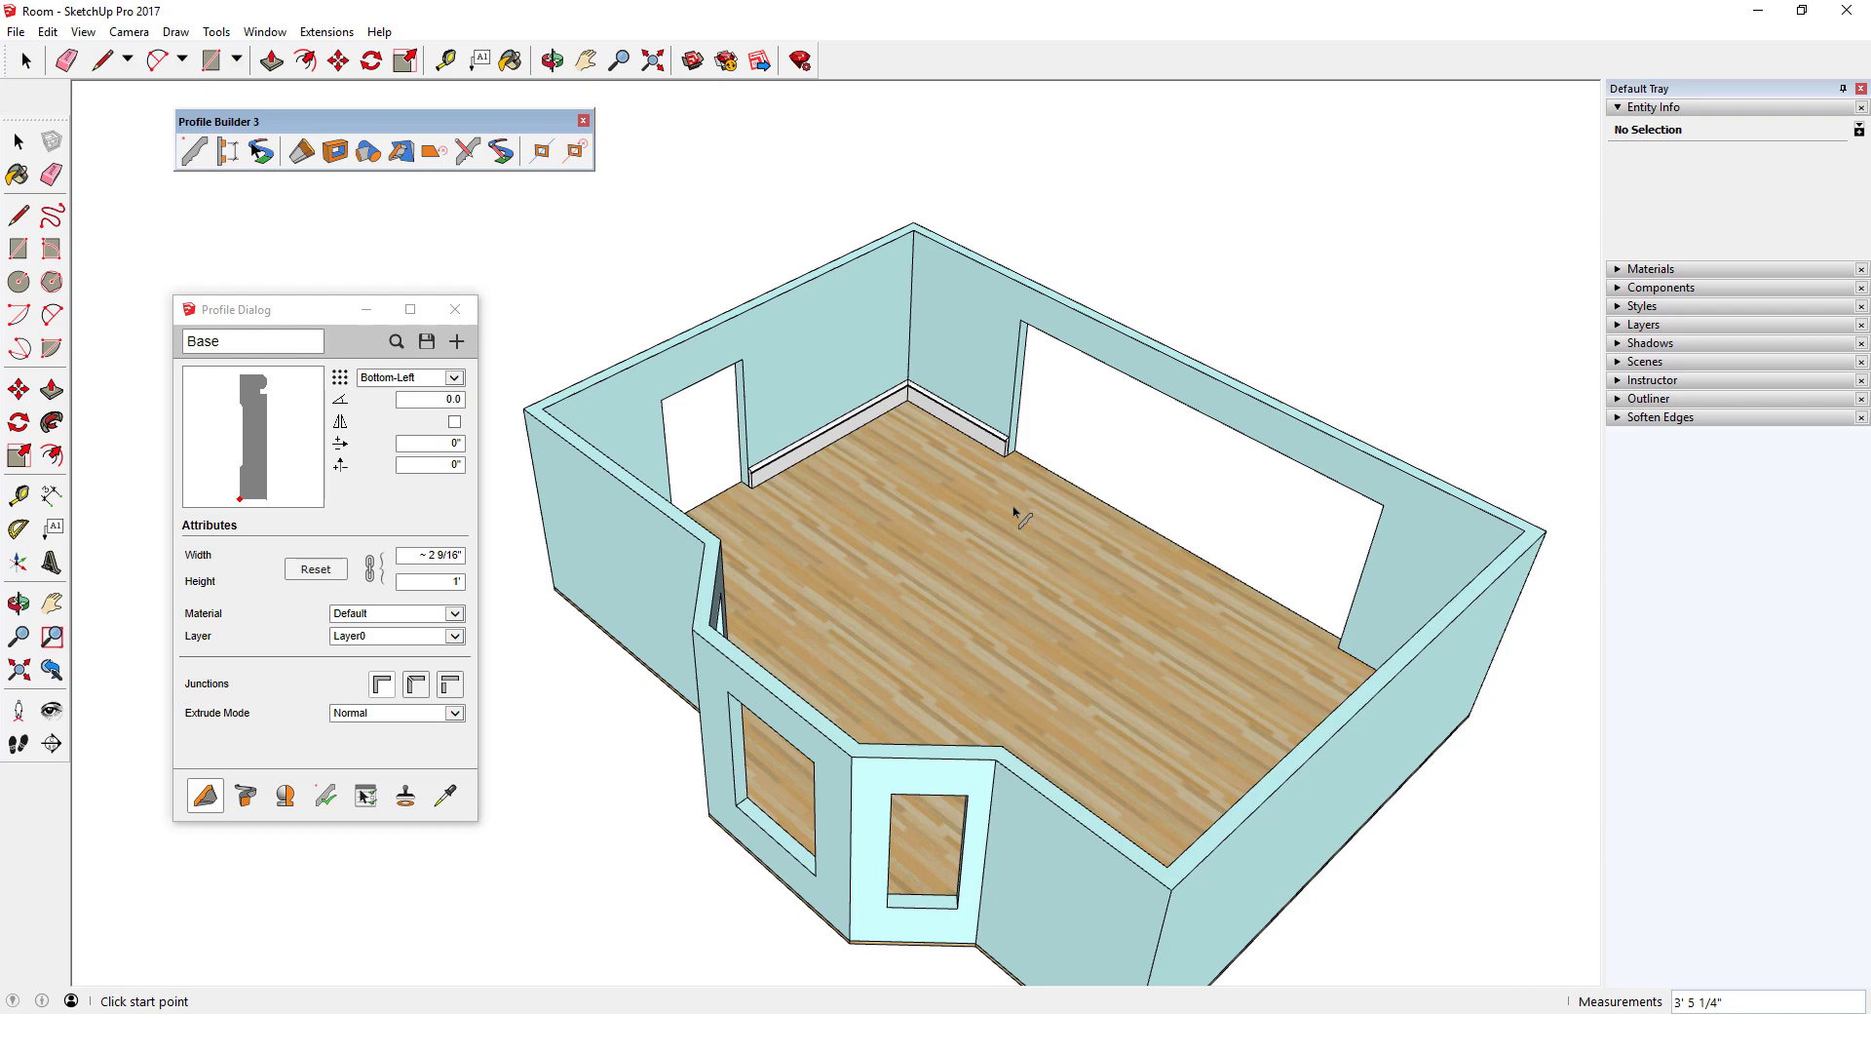
# Run a second baseboard around the bay and along the right wall to the door edge.
pyautogui.moveTo(1013, 512); pyautogui.dragTo(1267, 331, button='middle')
pyautogui.click(1078, 334)
pyautogui.scroll(3, 1165, 326)
pyautogui.click(1156, 317)
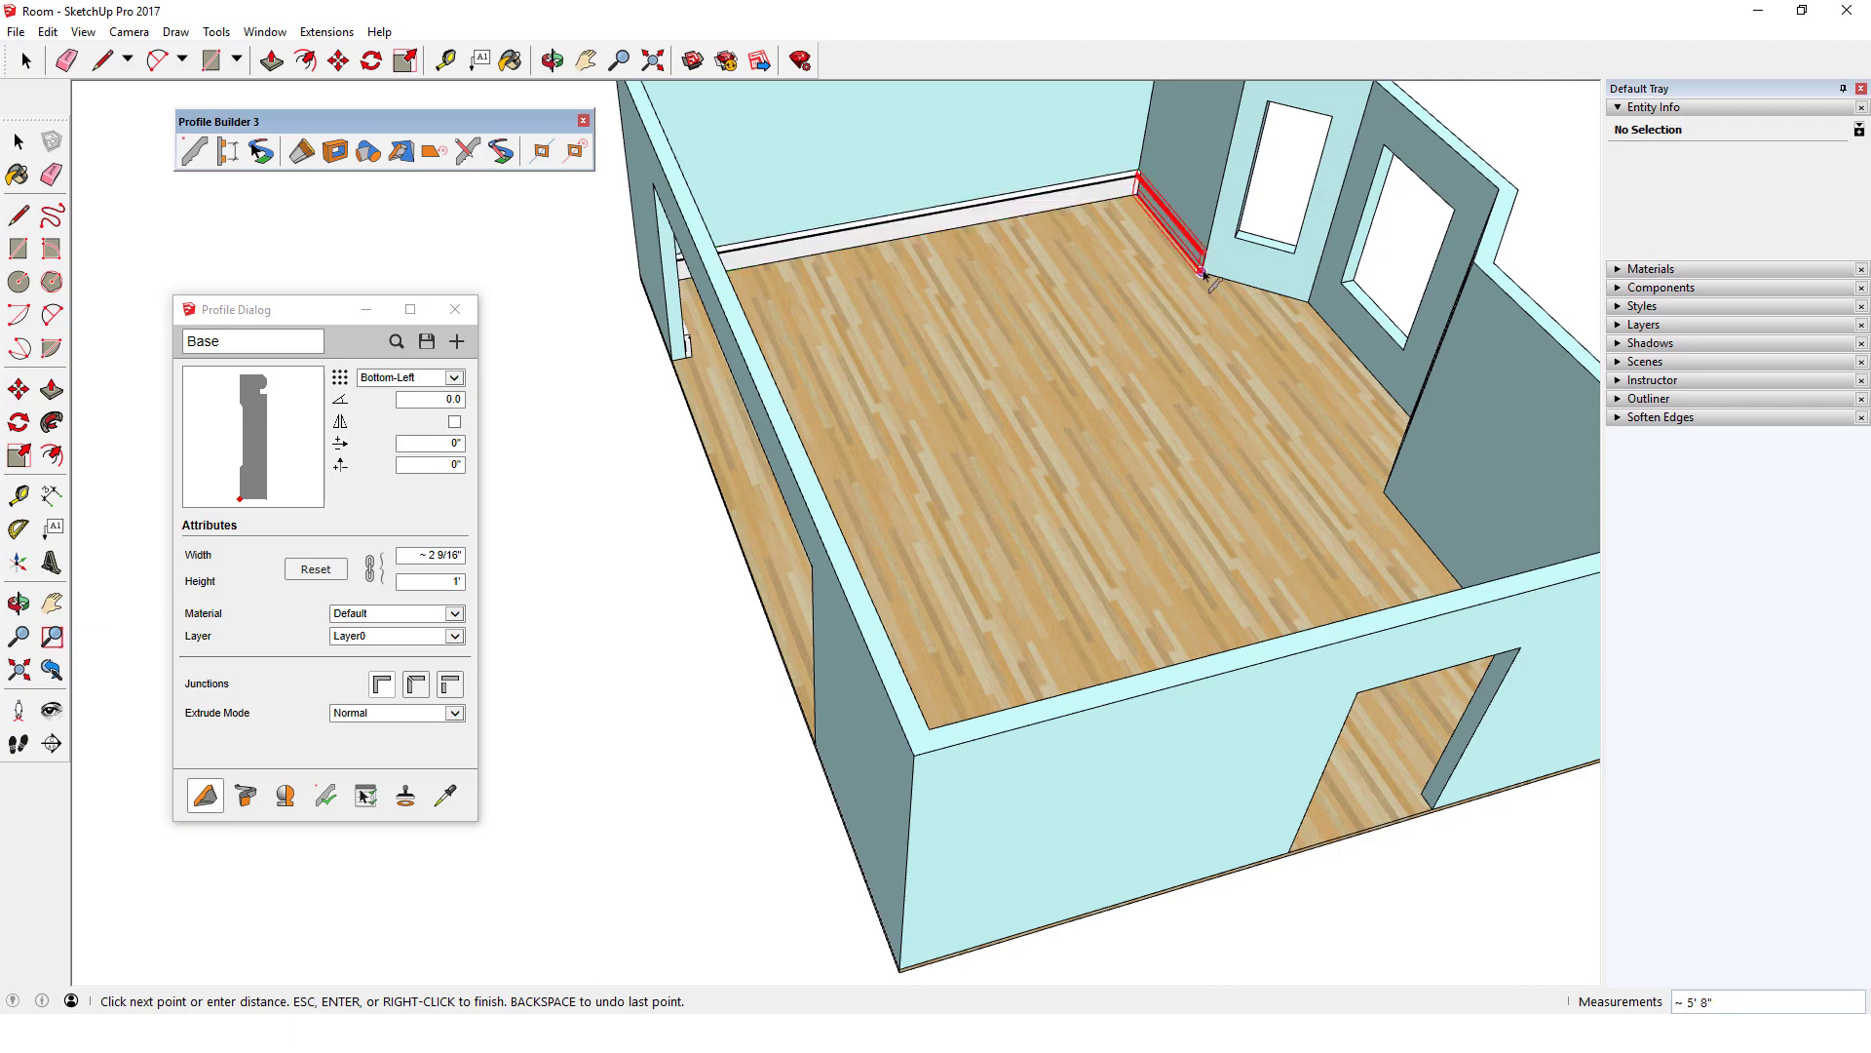
pyautogui.moveTo(1203, 276); pyautogui.dragTo(1072, 321, button='middle')
pyautogui.scroll(-5, 1002, 366)
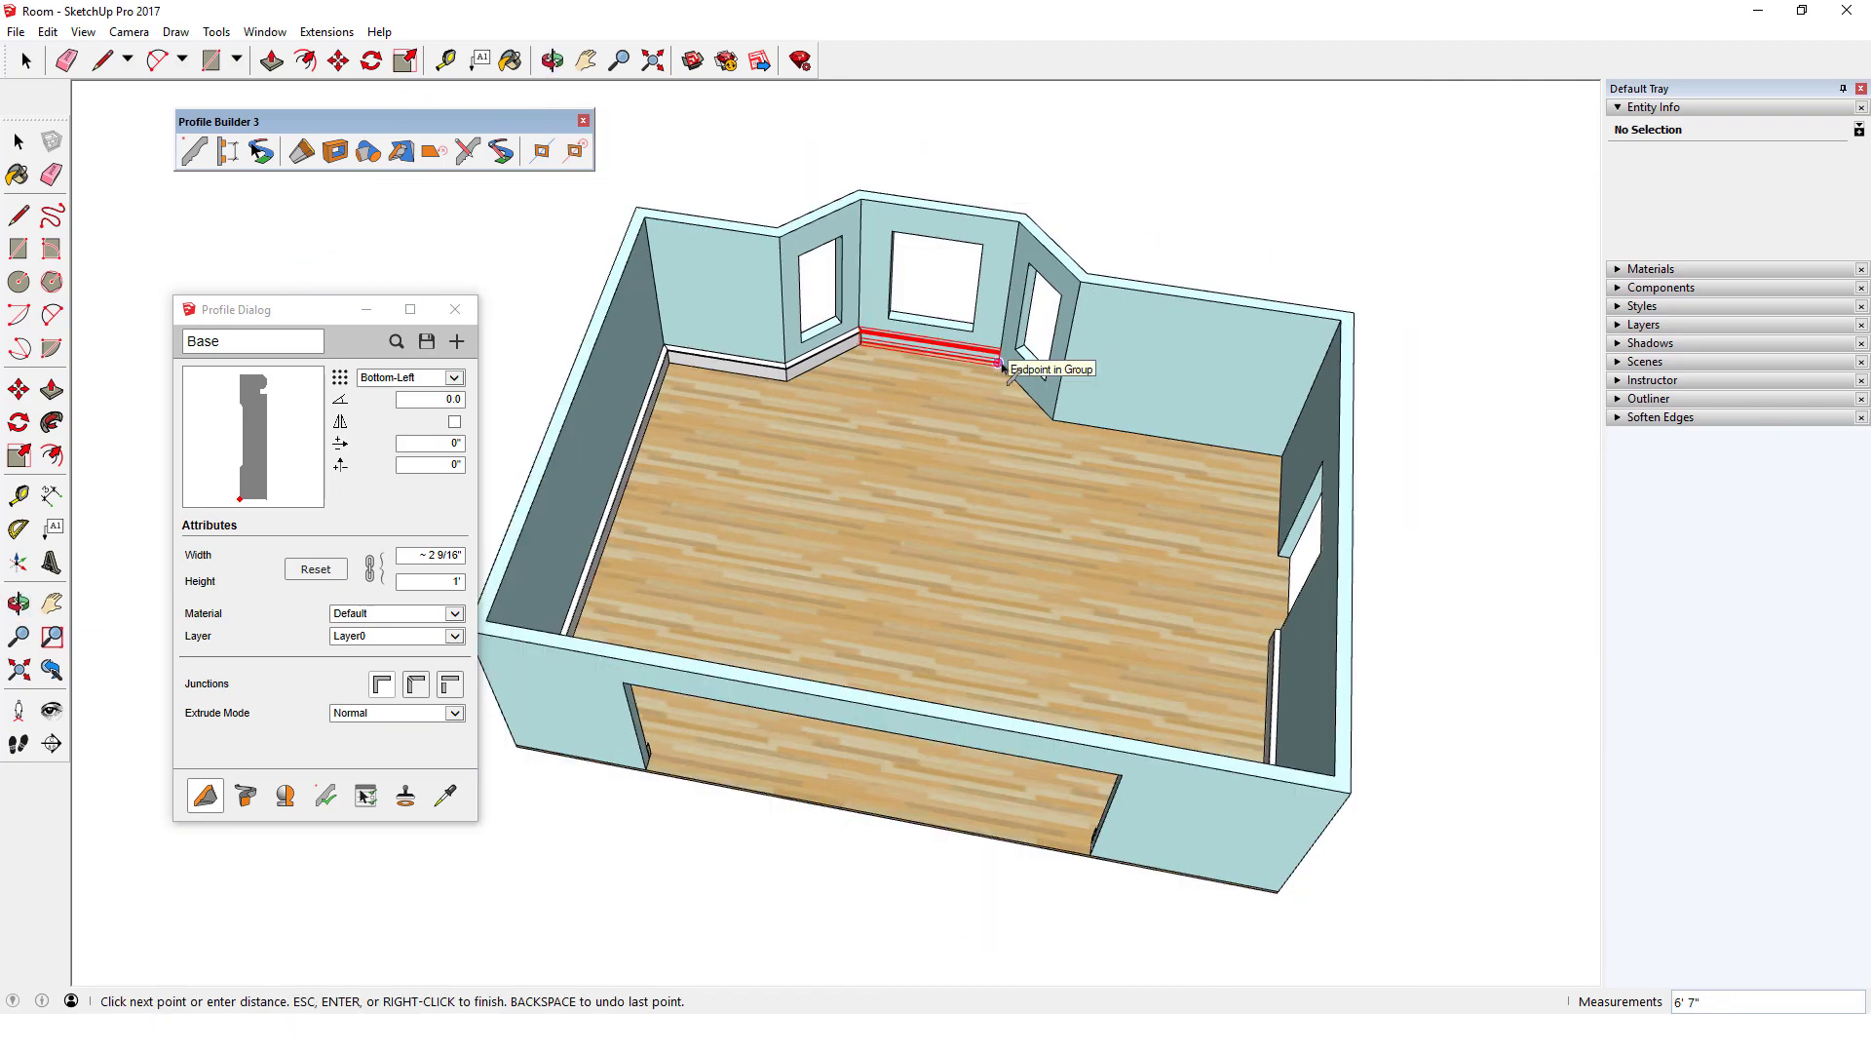
pyautogui.click(1002, 366)
pyautogui.click(1051, 419)
pyautogui.click(1279, 454)
pyautogui.moveTo(1279, 453); pyautogui.dragTo(1121, 502, button='middle')
pyautogui.click(1173, 419)
pyautogui.press('Return')
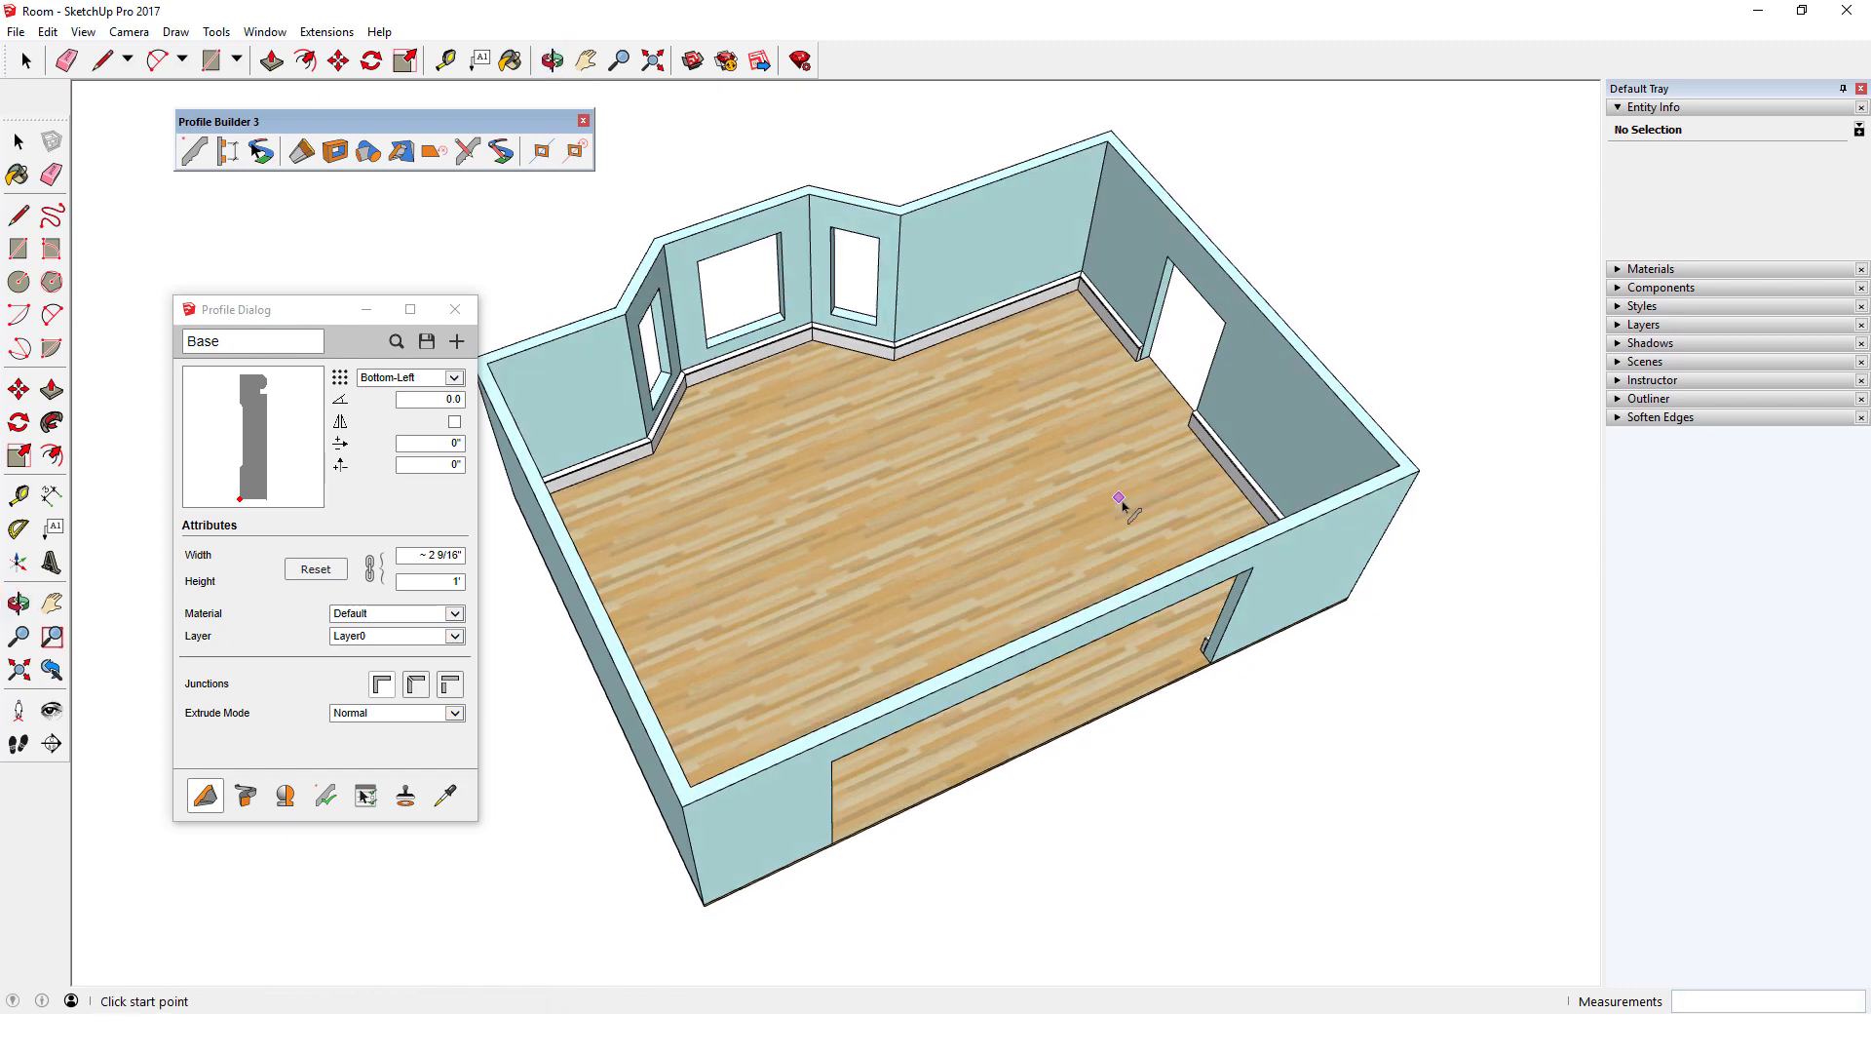
# Select the new baseboard pieces to confirm they are separate groups.
pyautogui.click(26, 60)
pyautogui.click(755, 364)
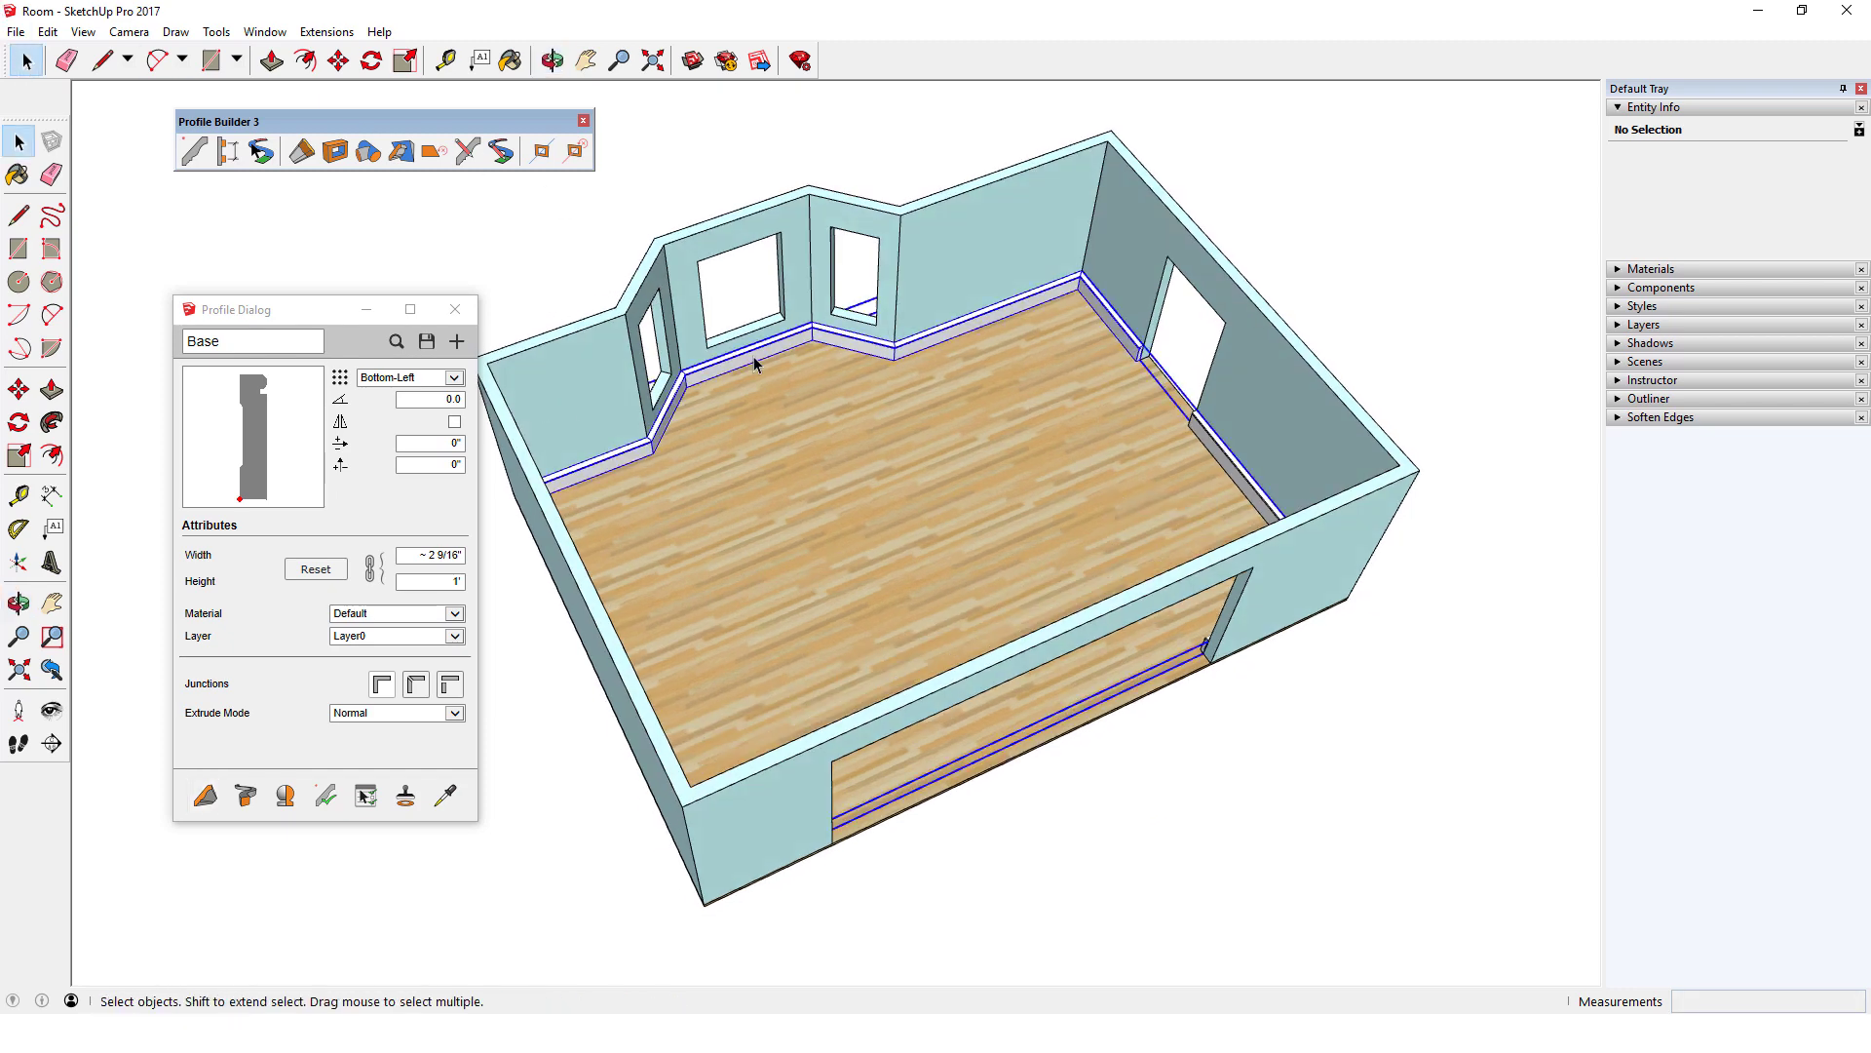
pyautogui.moveTo(814, 473); pyautogui.dragTo(1129, 460, button='middle')
pyautogui.click(1041, 330)
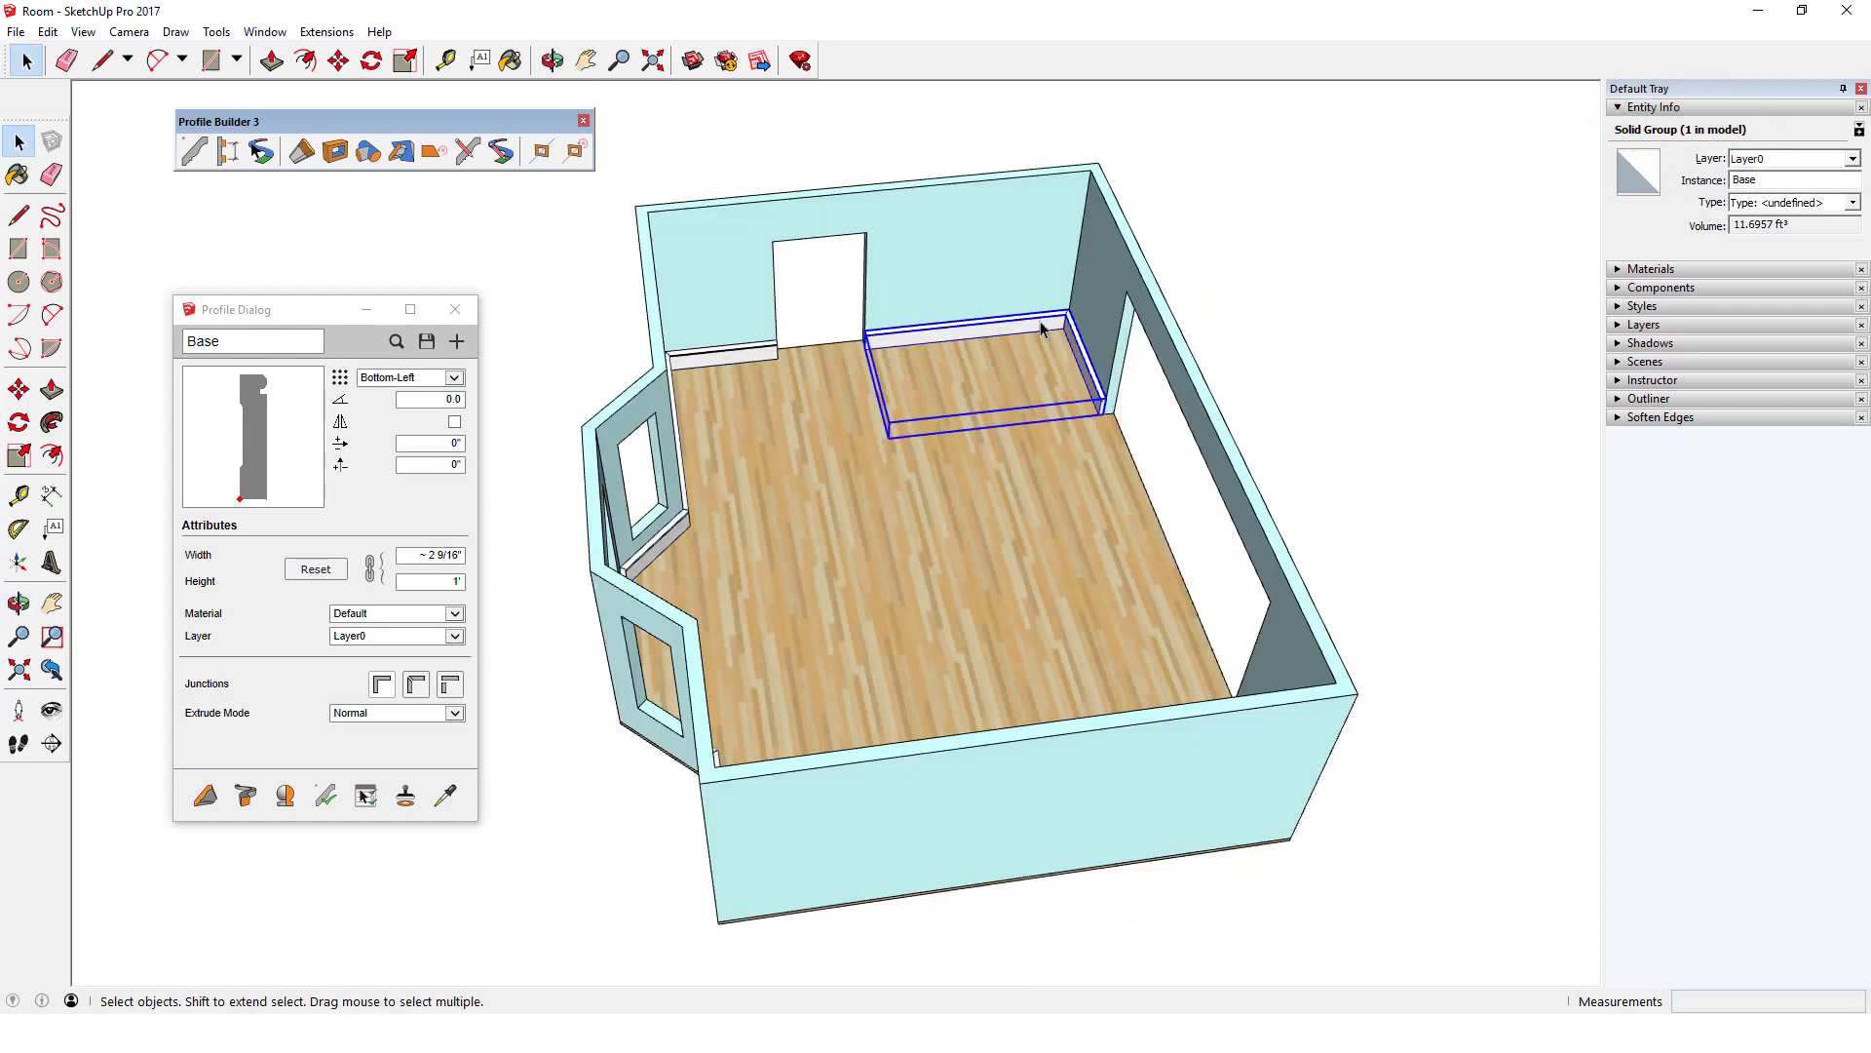
pyautogui.click(1324, 328)
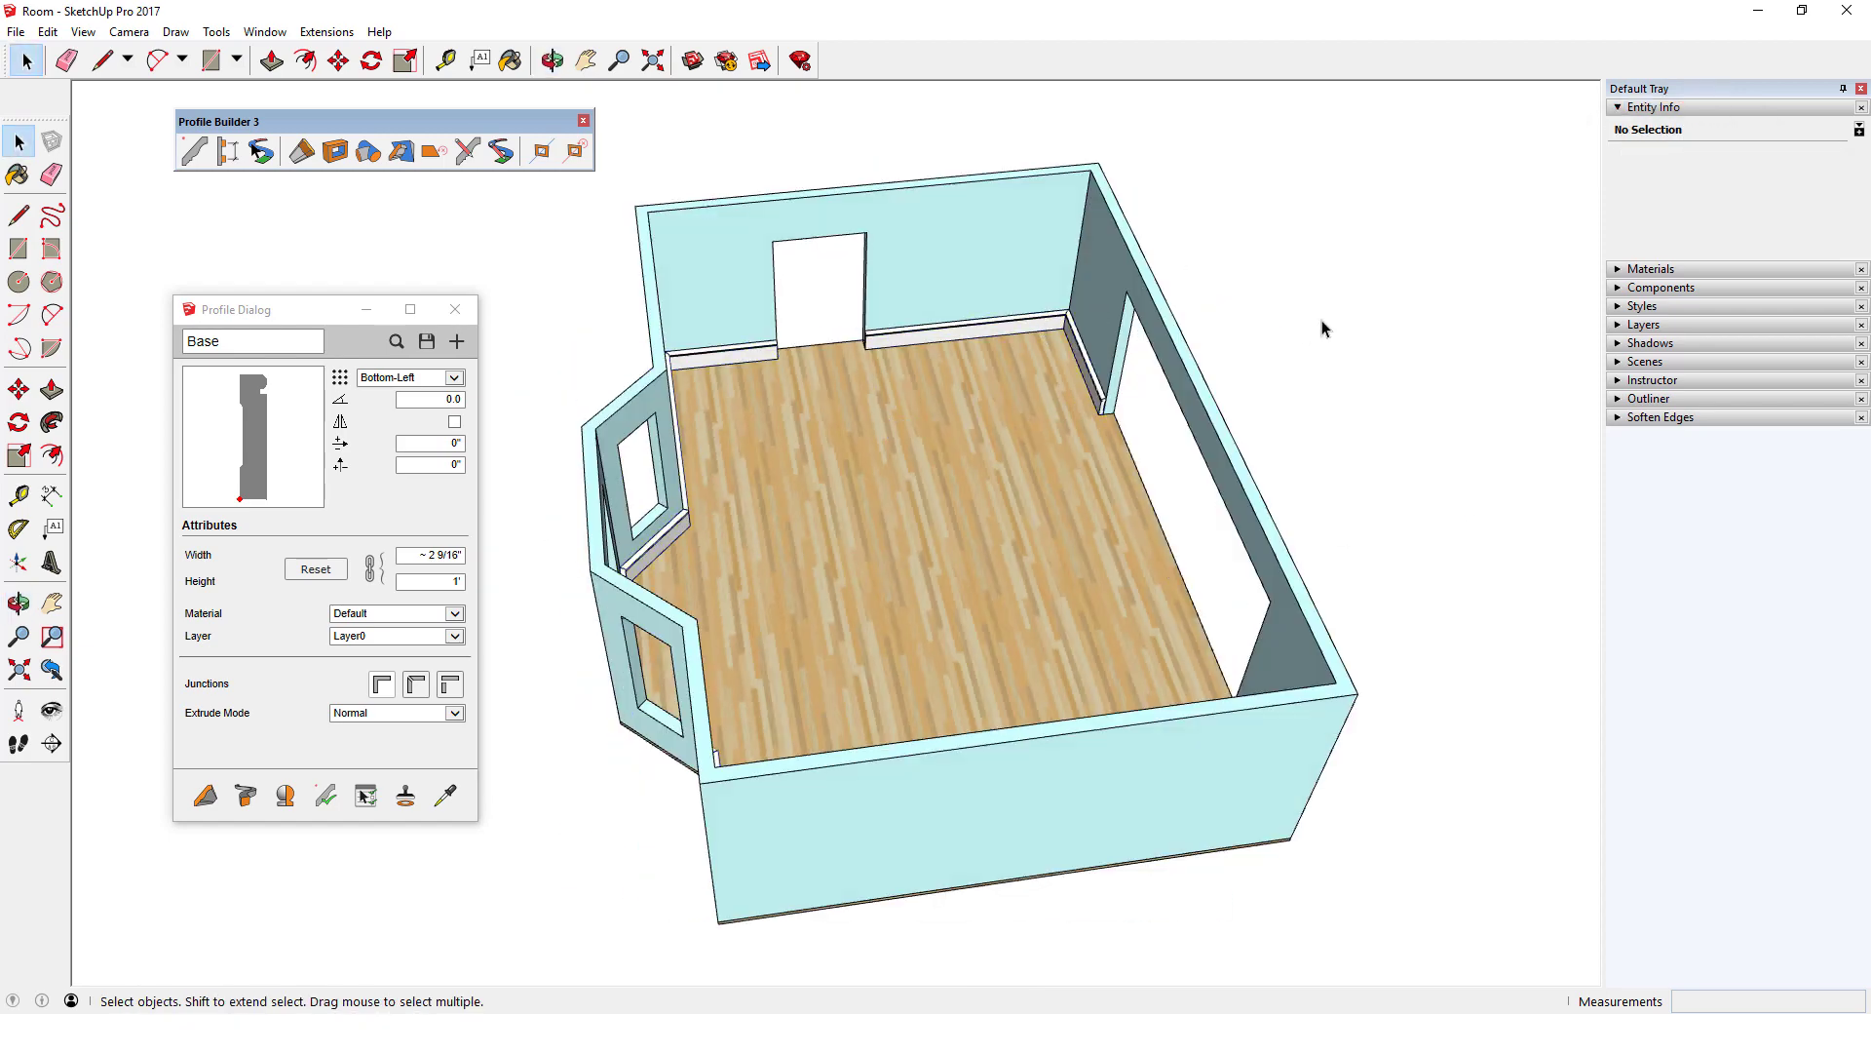
# Switch the profile to Architrave1 and set its height to 1', about 3 1/2" wide.
pyautogui.click(396, 343)
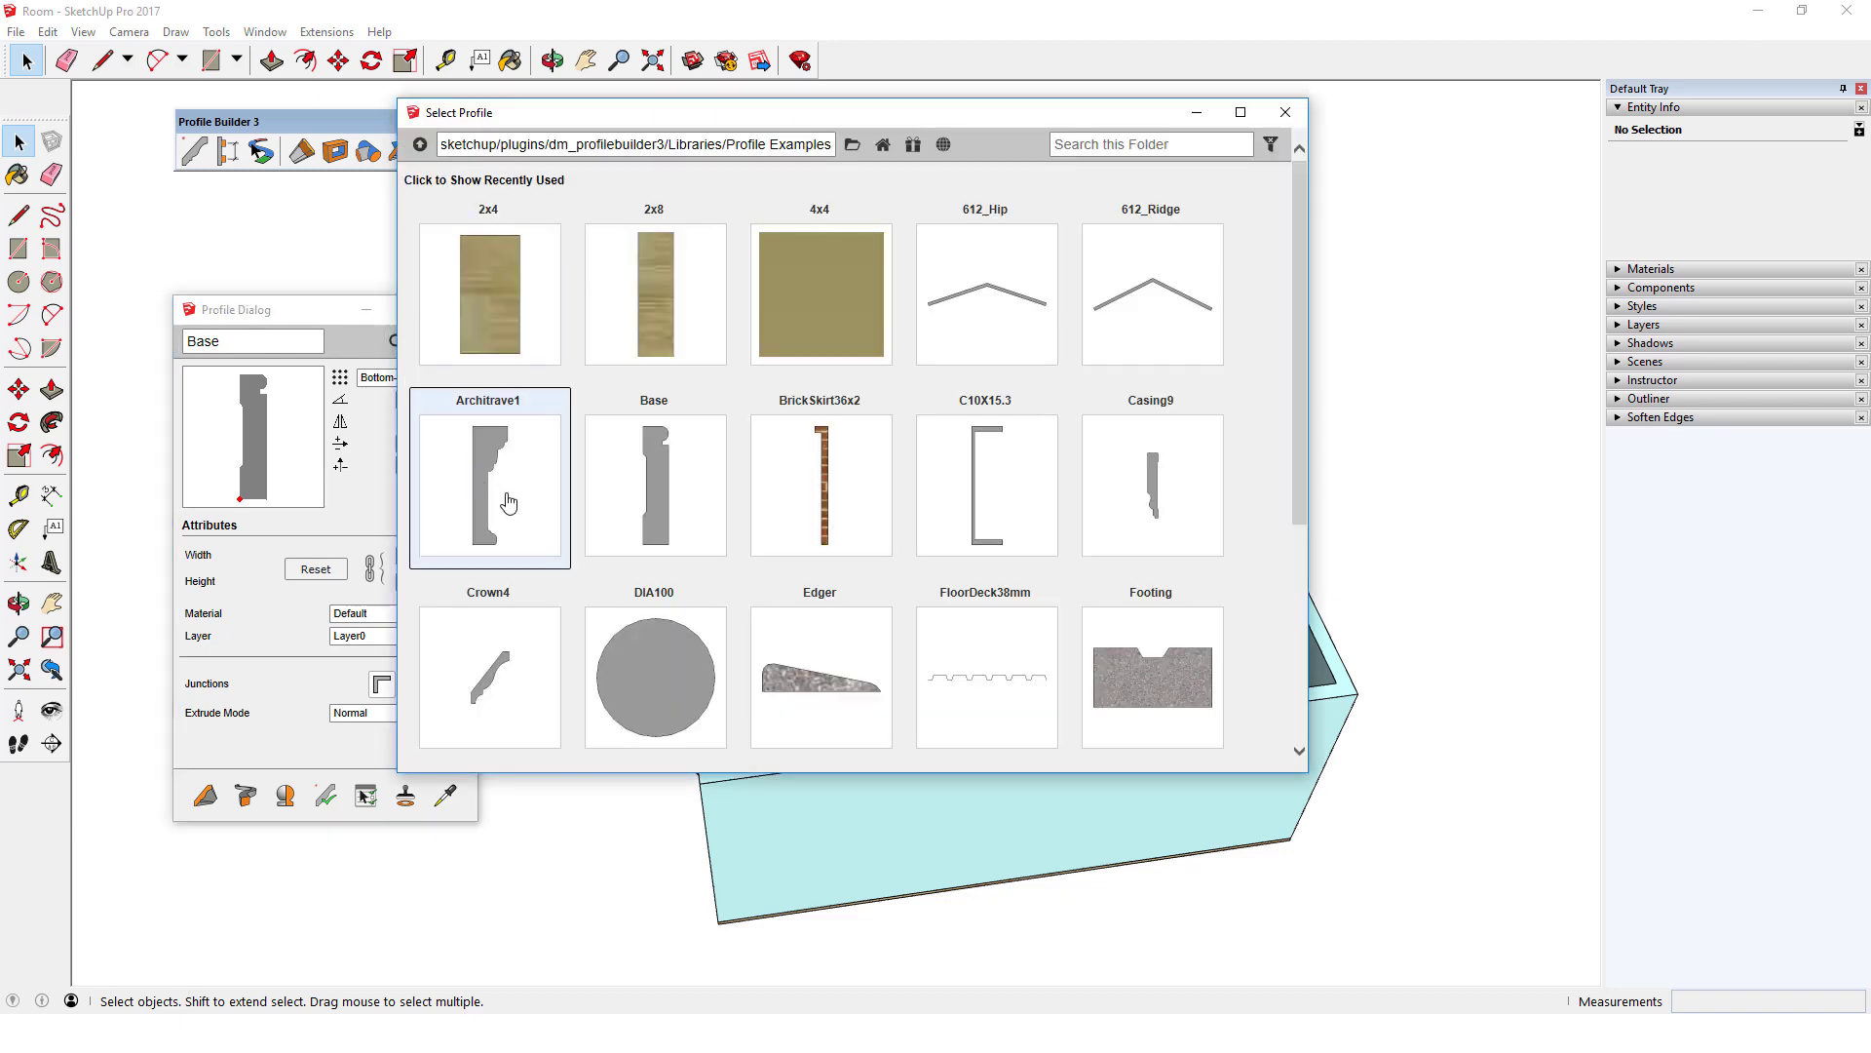
pyautogui.click(507, 502)
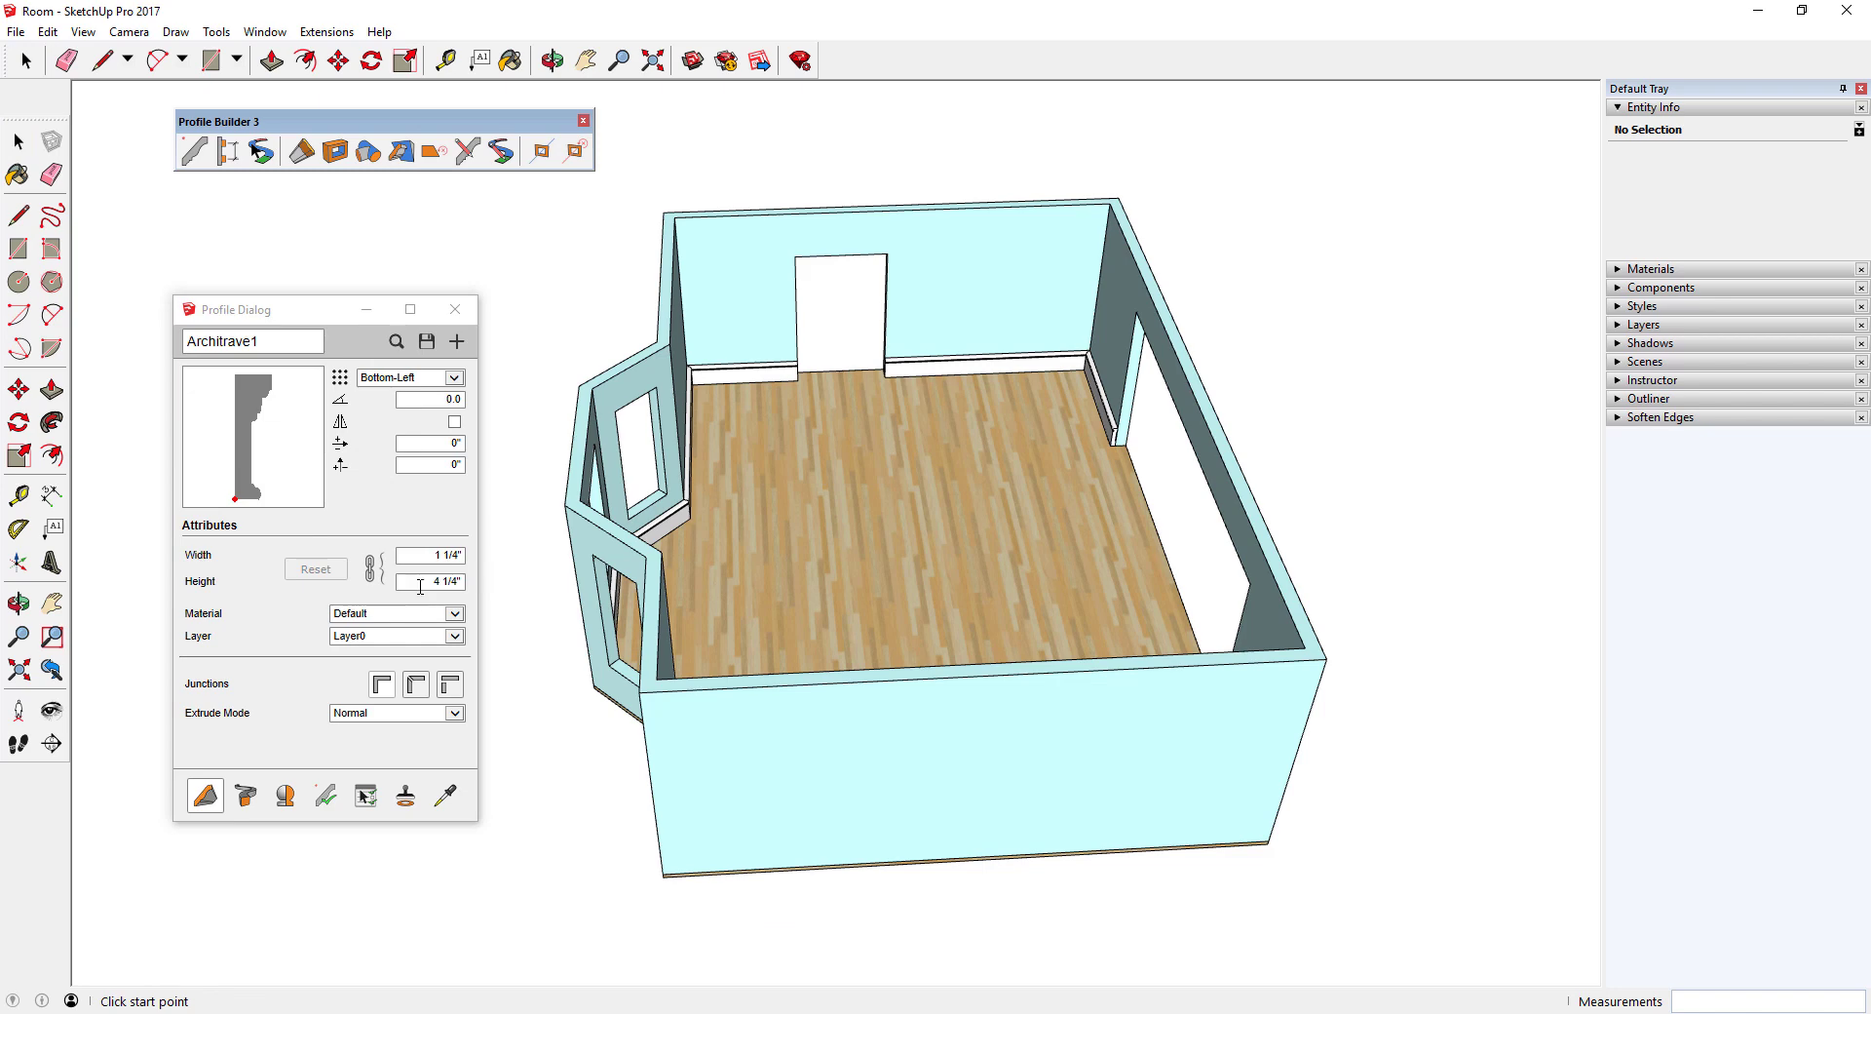
pyautogui.click(443, 582)
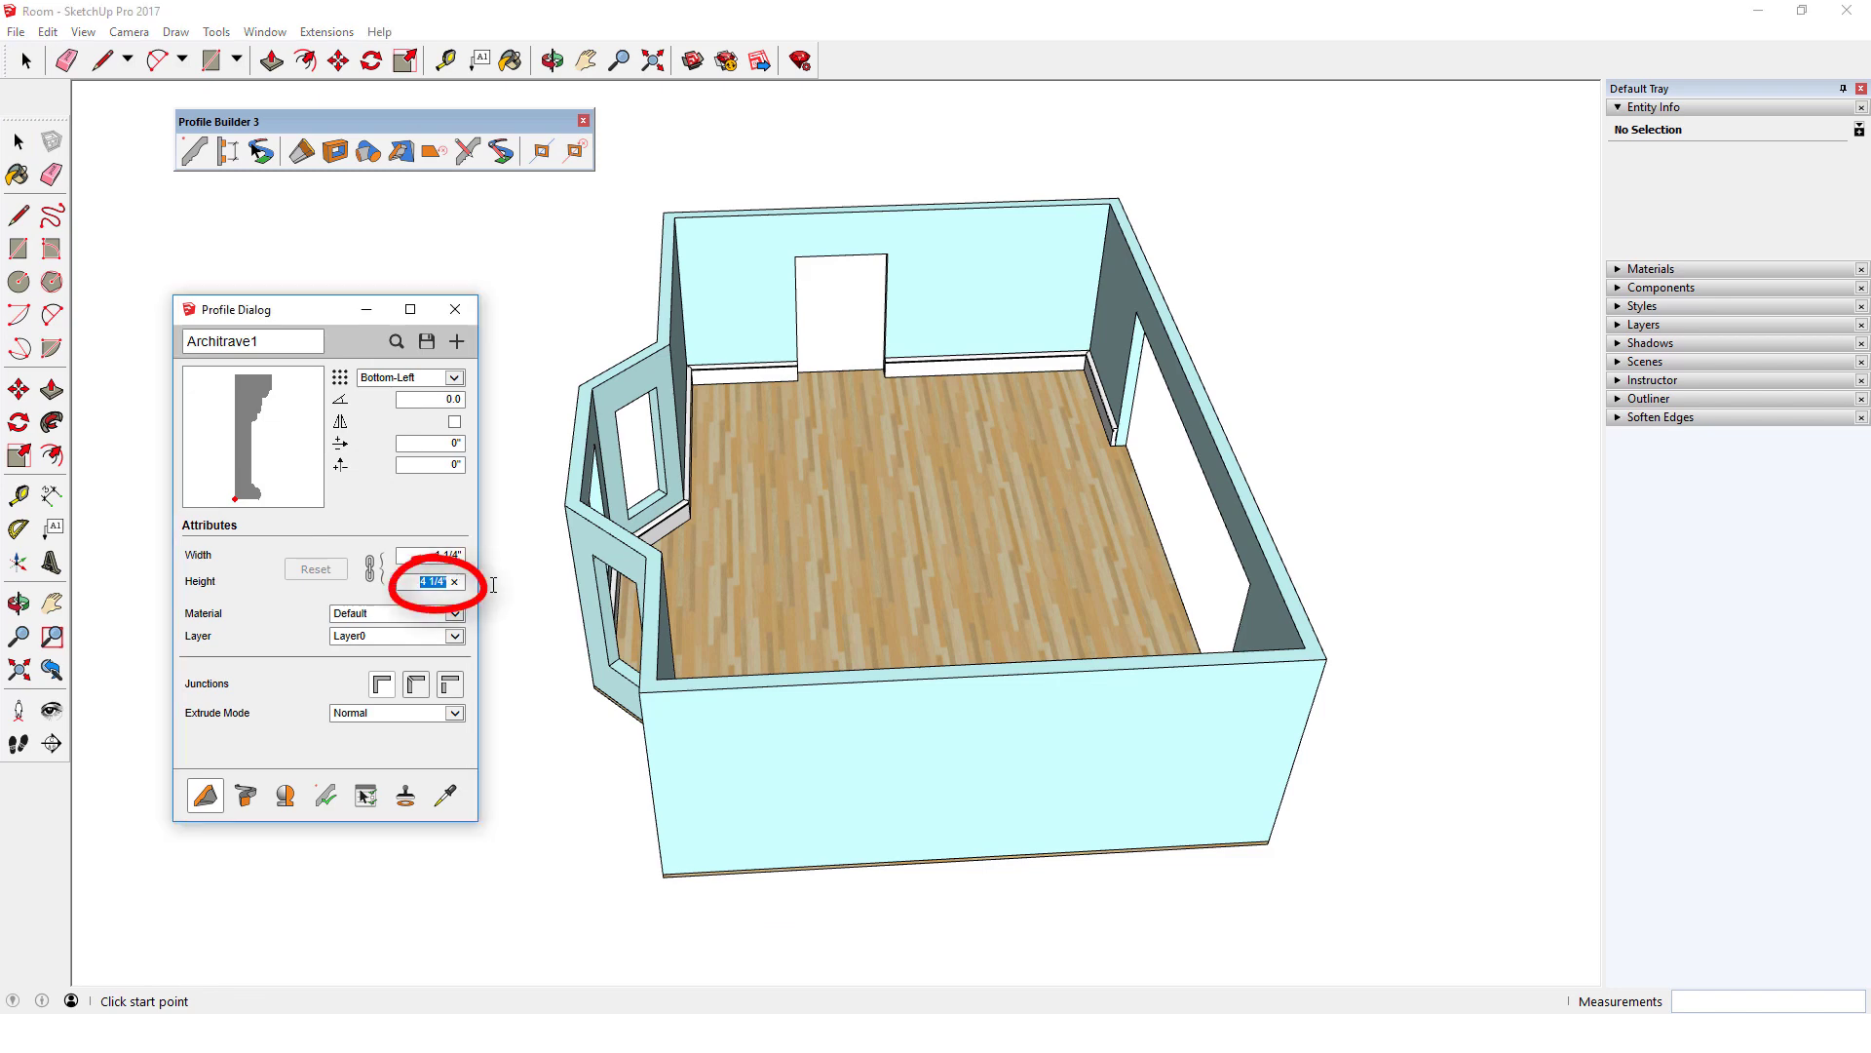
pyautogui.write("1'")
pyautogui.press('Tab')
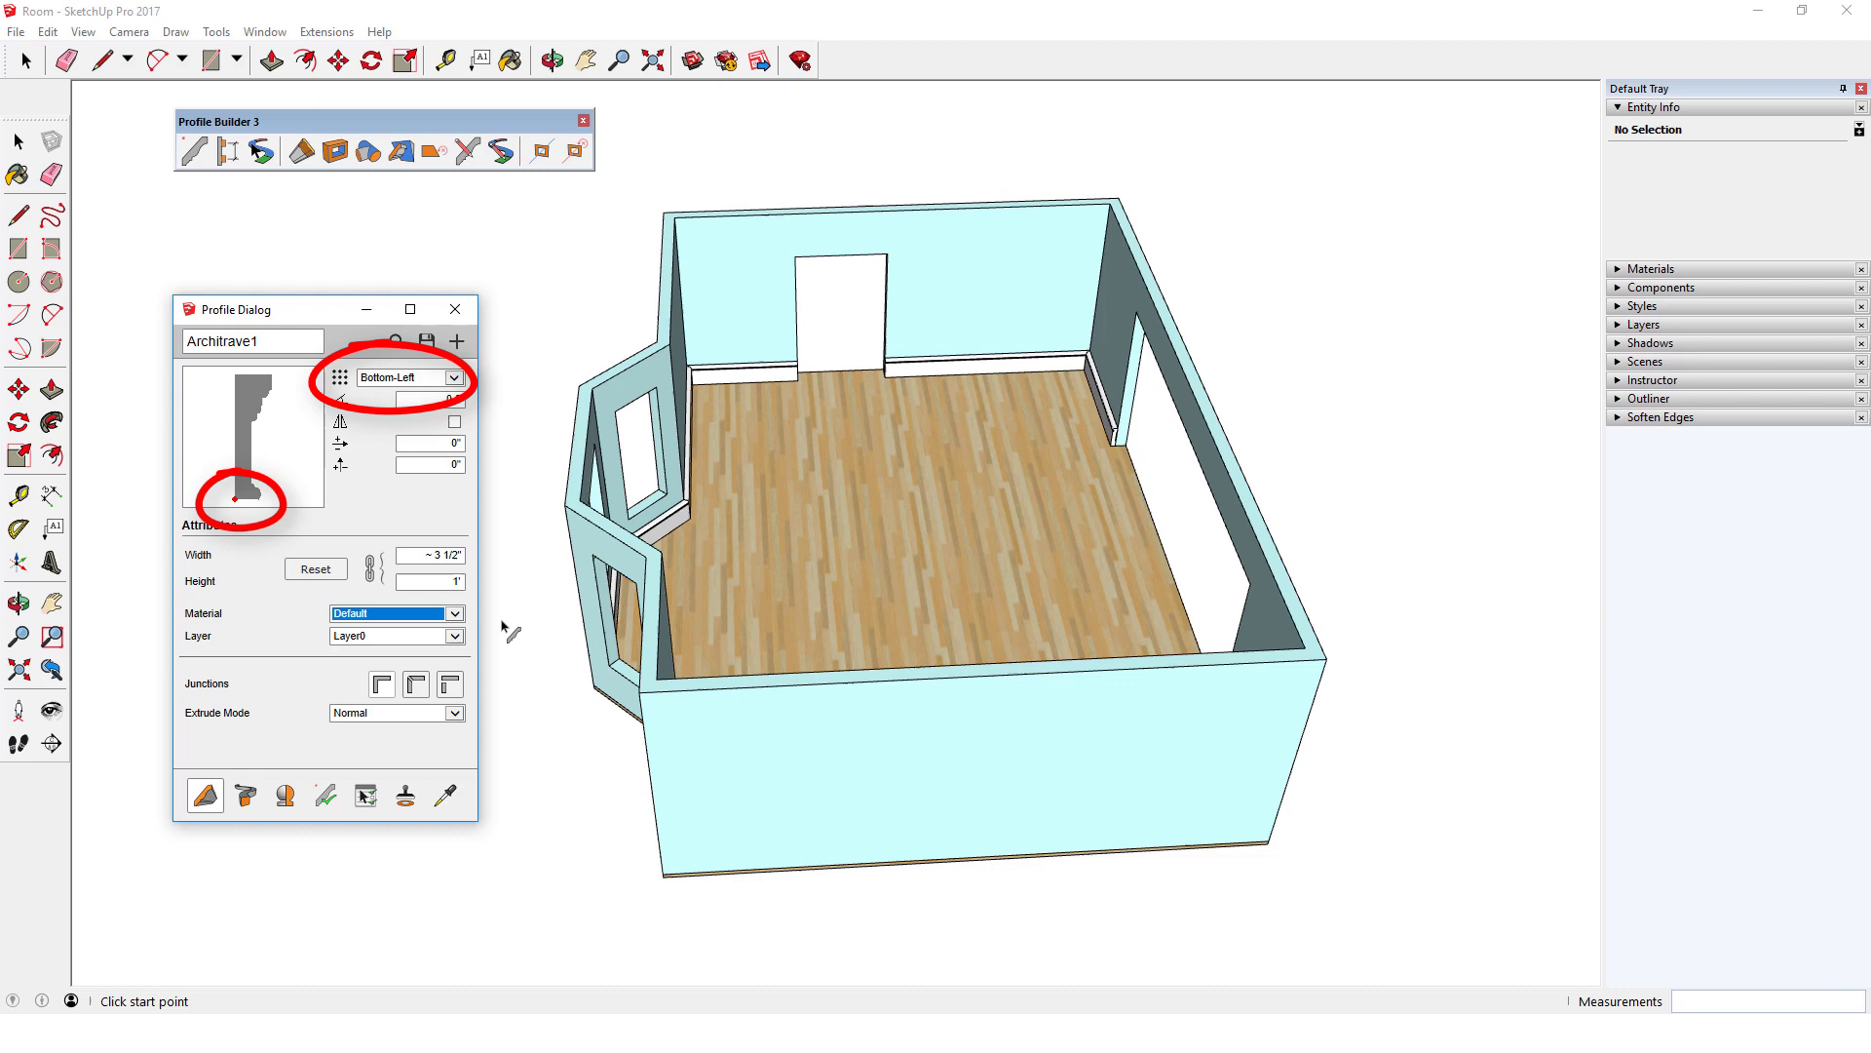
# Start a crown molding path along the back wall top with the profile anchored Top-Left.
pyautogui.click(505, 670)
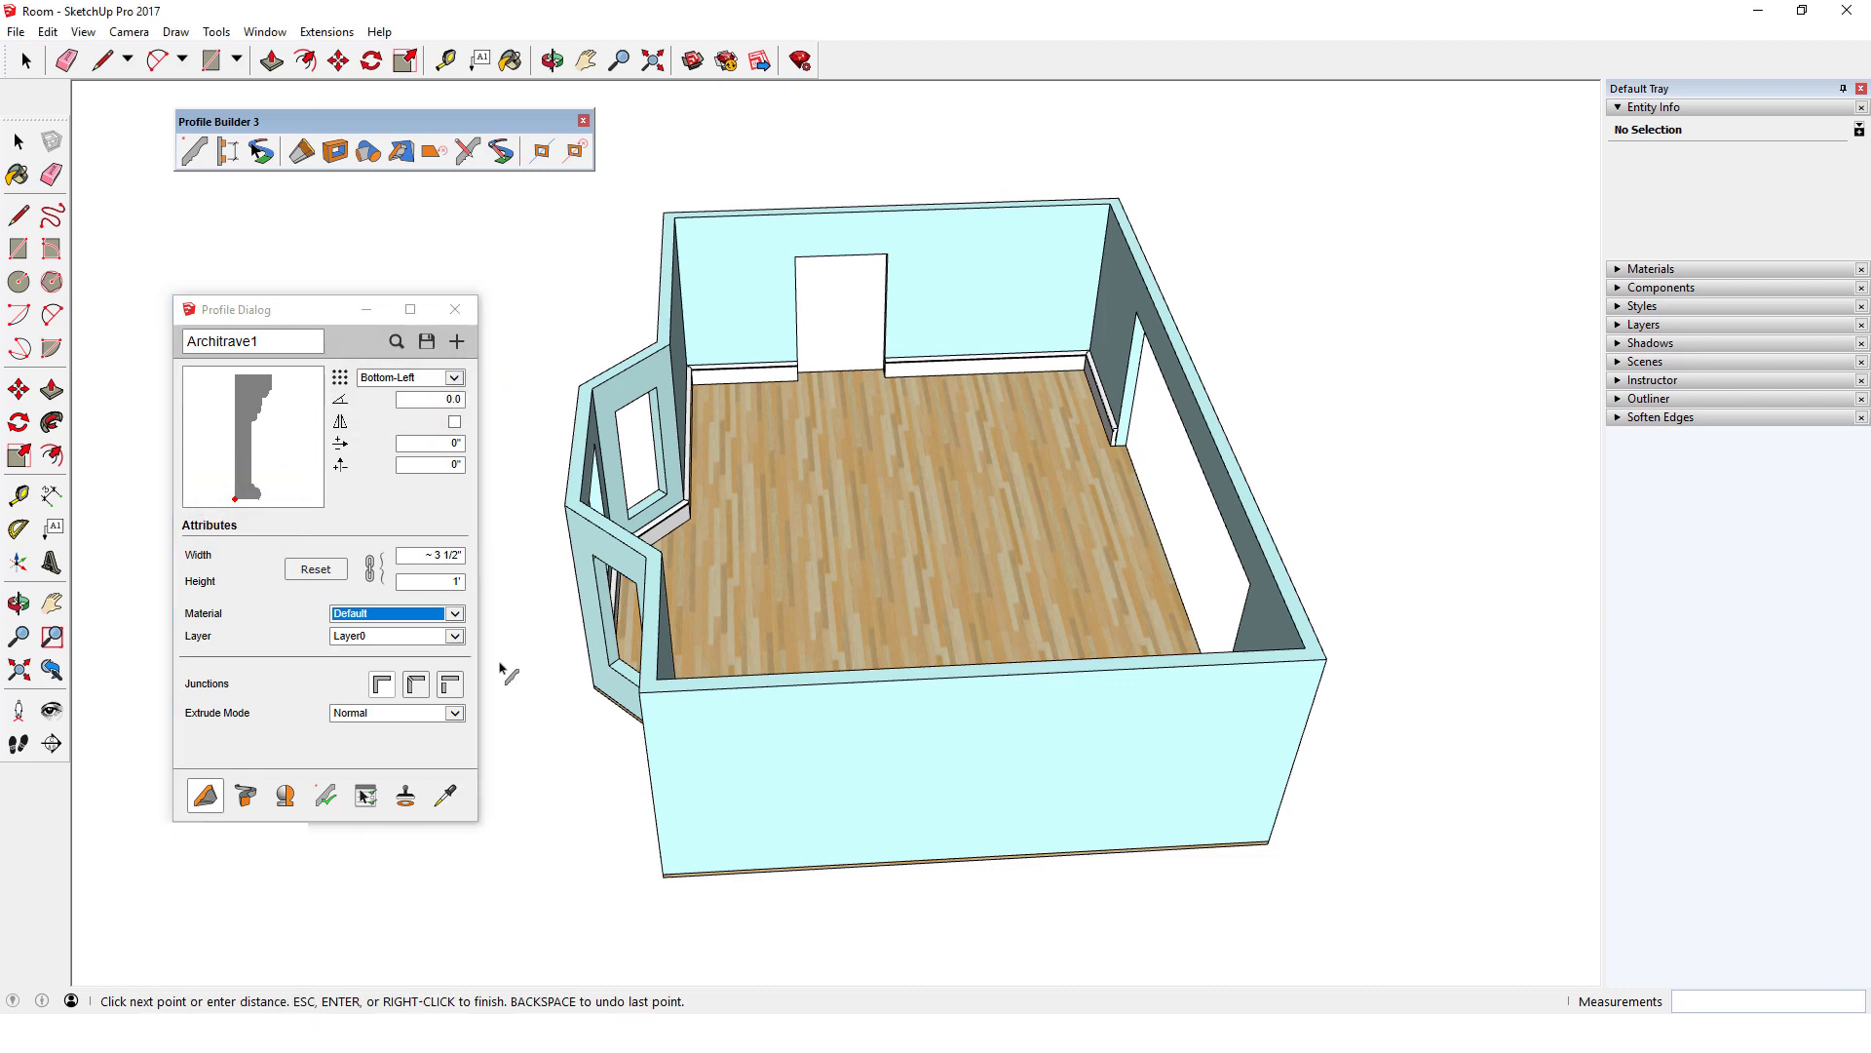
pyautogui.click(208, 801)
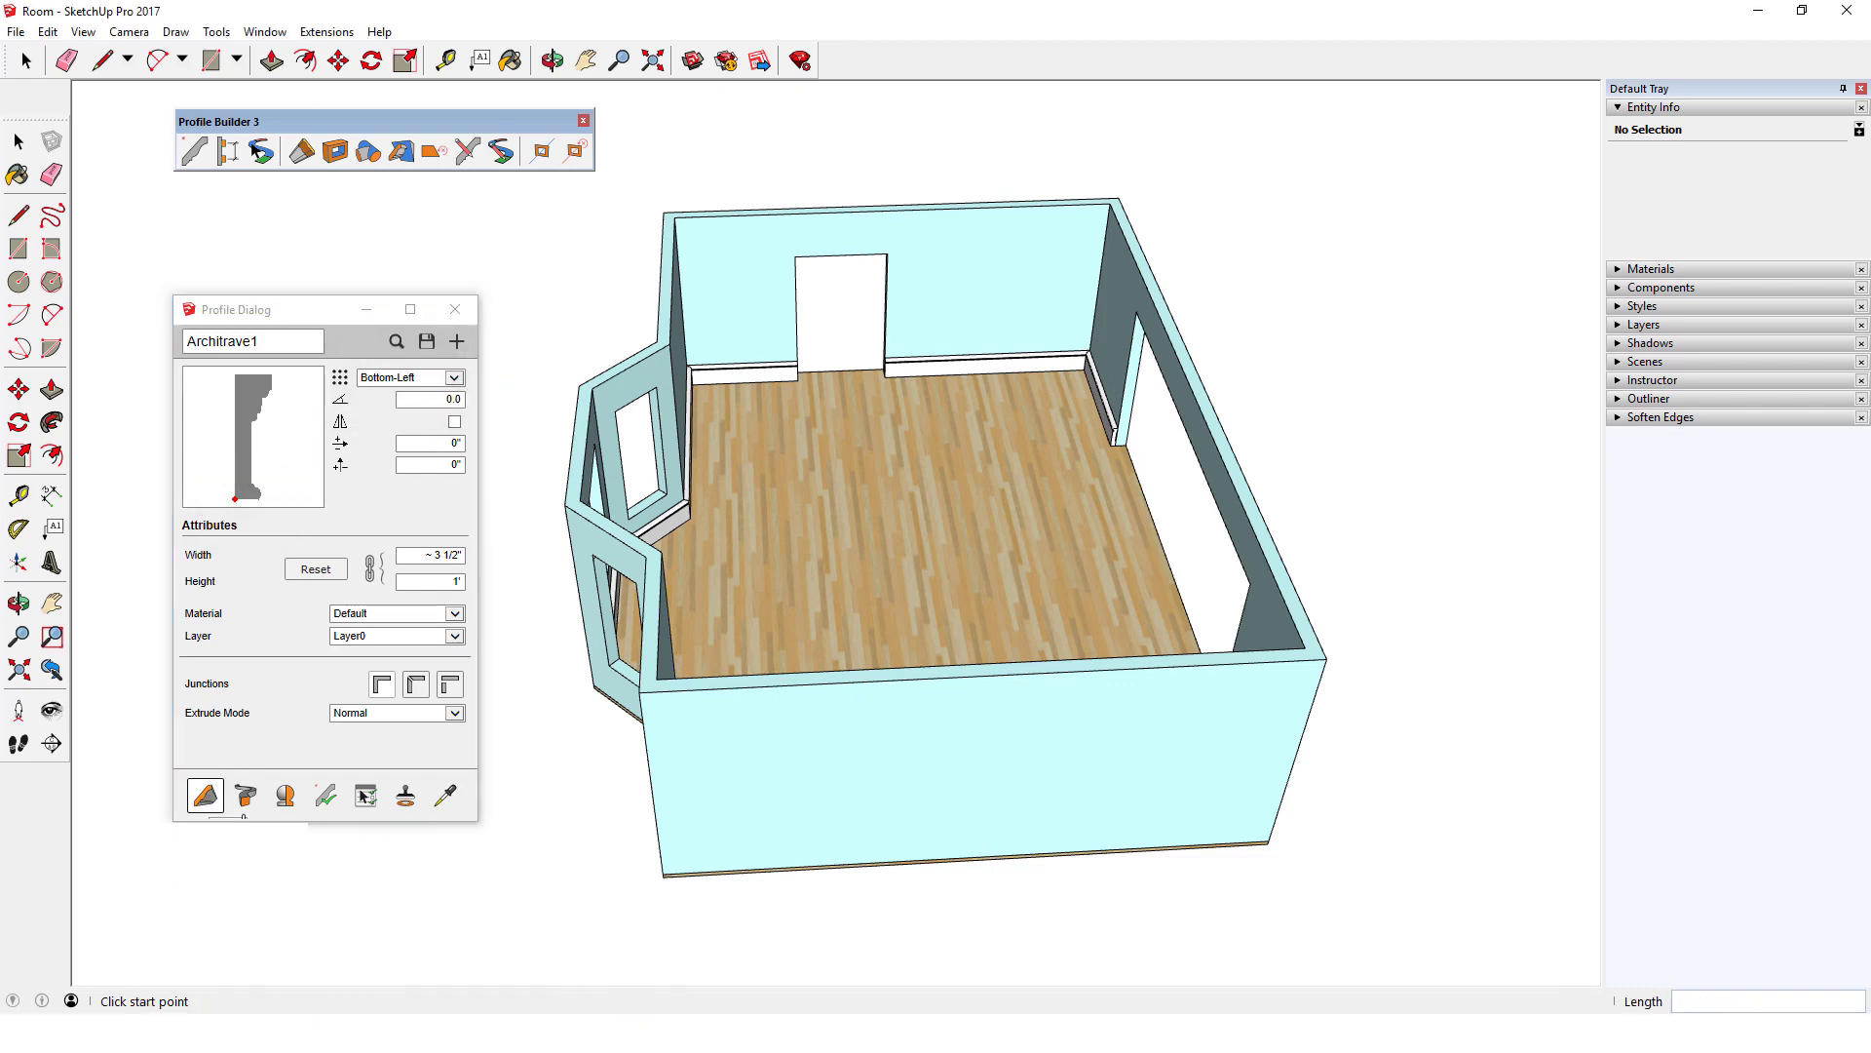
pyautogui.click(674, 216)
pyautogui.click(1108, 206)
pyautogui.moveTo(1108, 207)
pyautogui.mouseDown(button='middle')
pyautogui.moveTo(1072, 194)
pyautogui.moveTo(1142, 219)
pyautogui.mouseUp(button='middle')
pyautogui.click(1086, 200)
pyautogui.scroll(3, 1142, 219)
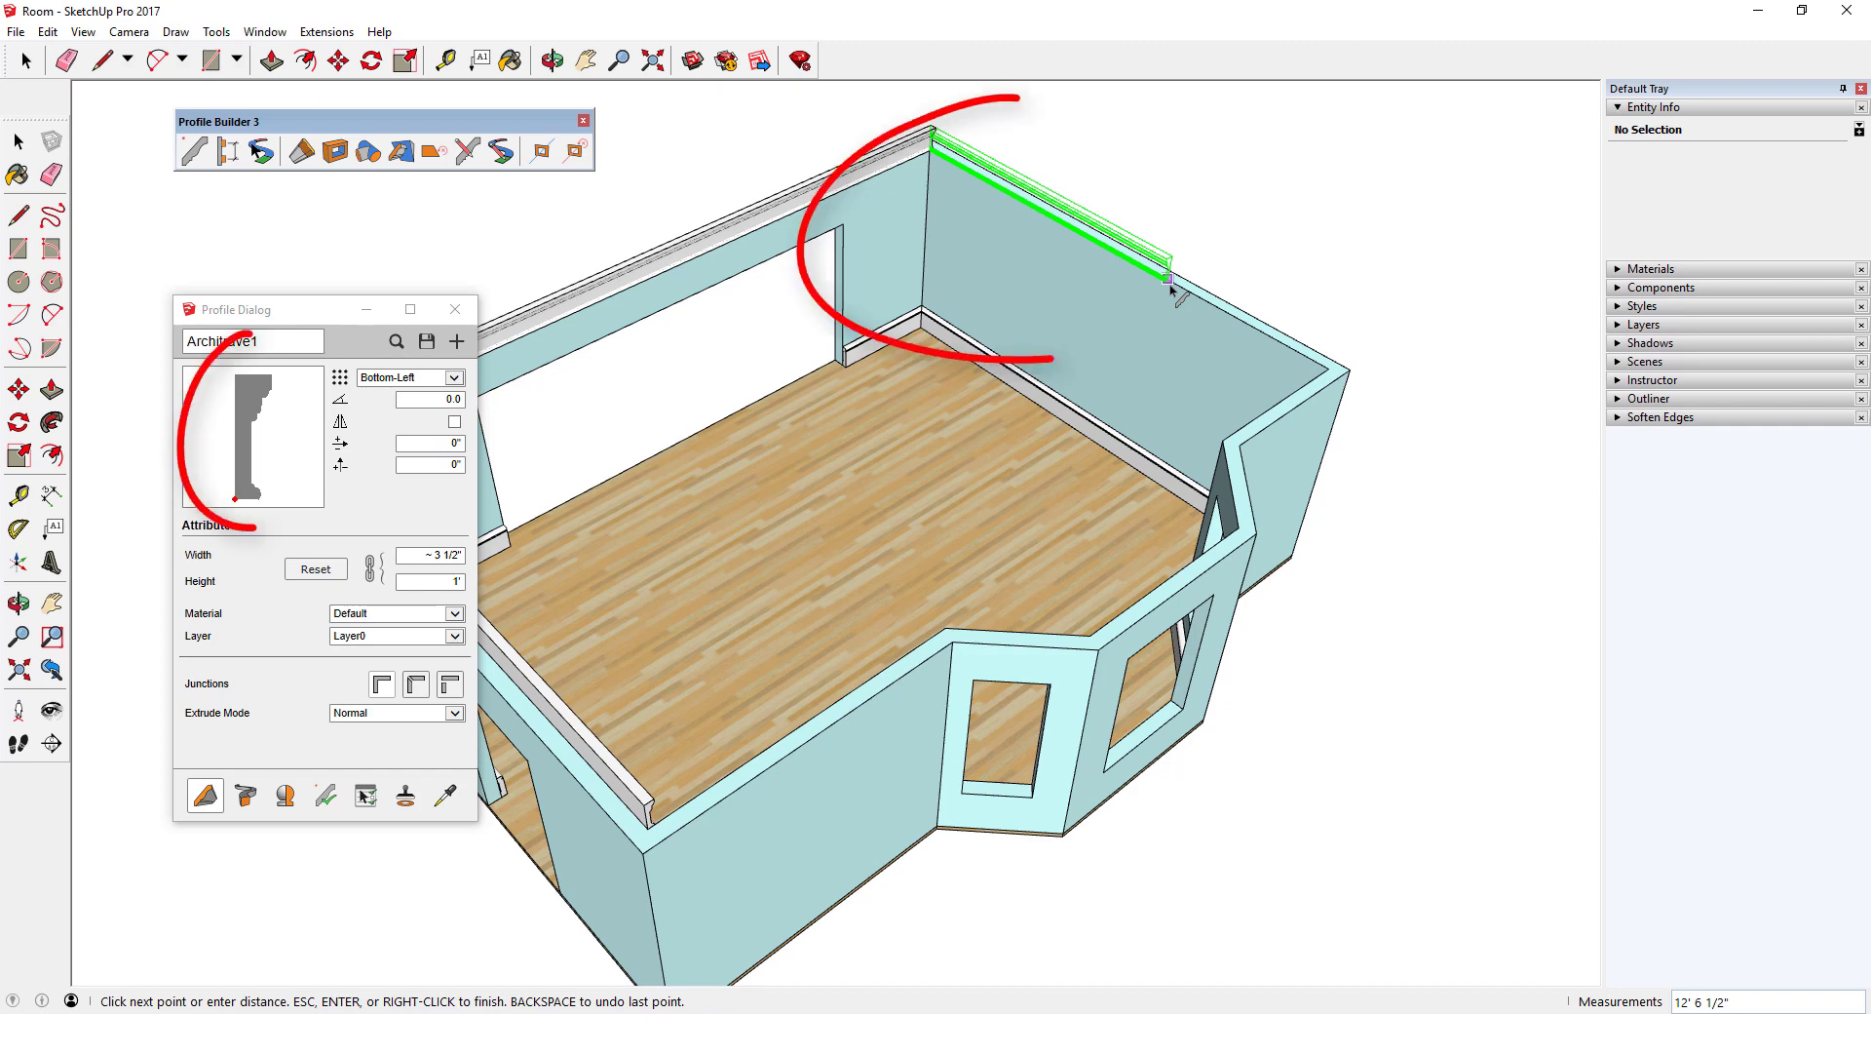
pyautogui.press('Up')
pyautogui.press('Up')
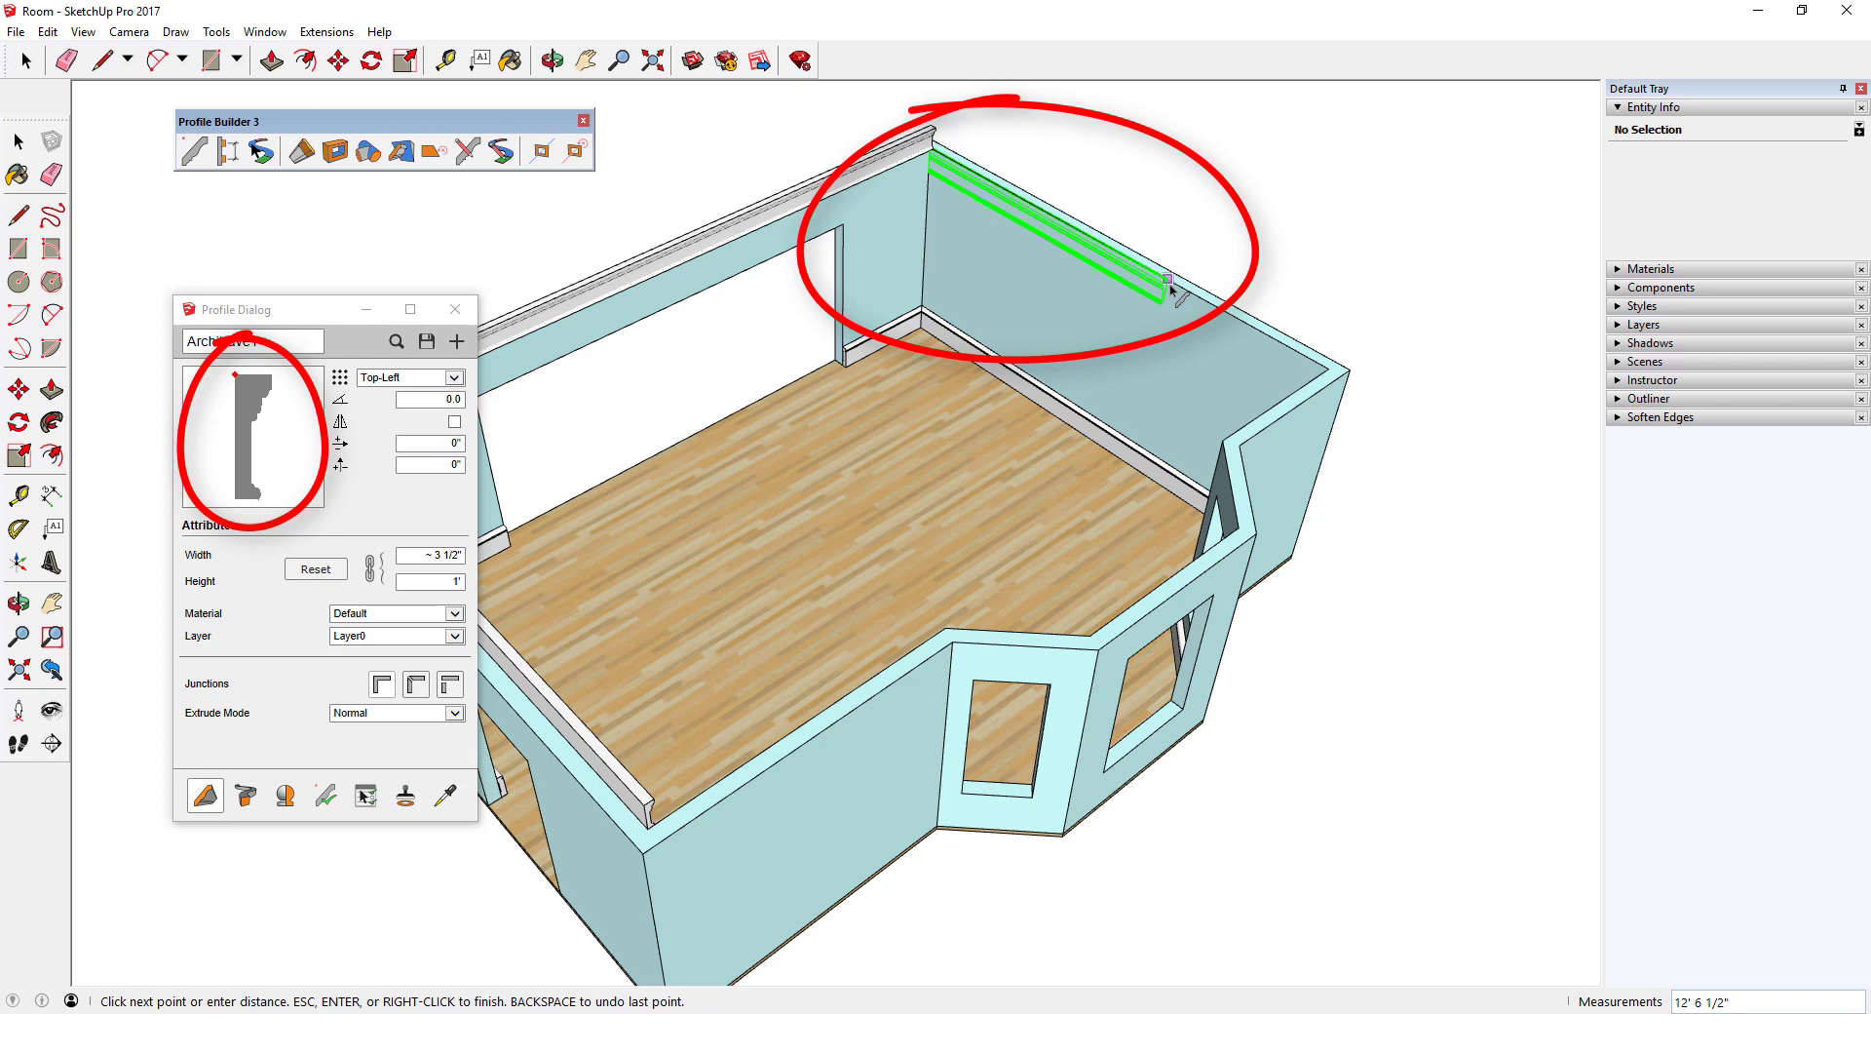
# Continue the crown path around the bay wall tops and close it into a loop.
pyautogui.doubleClick(1326, 371)
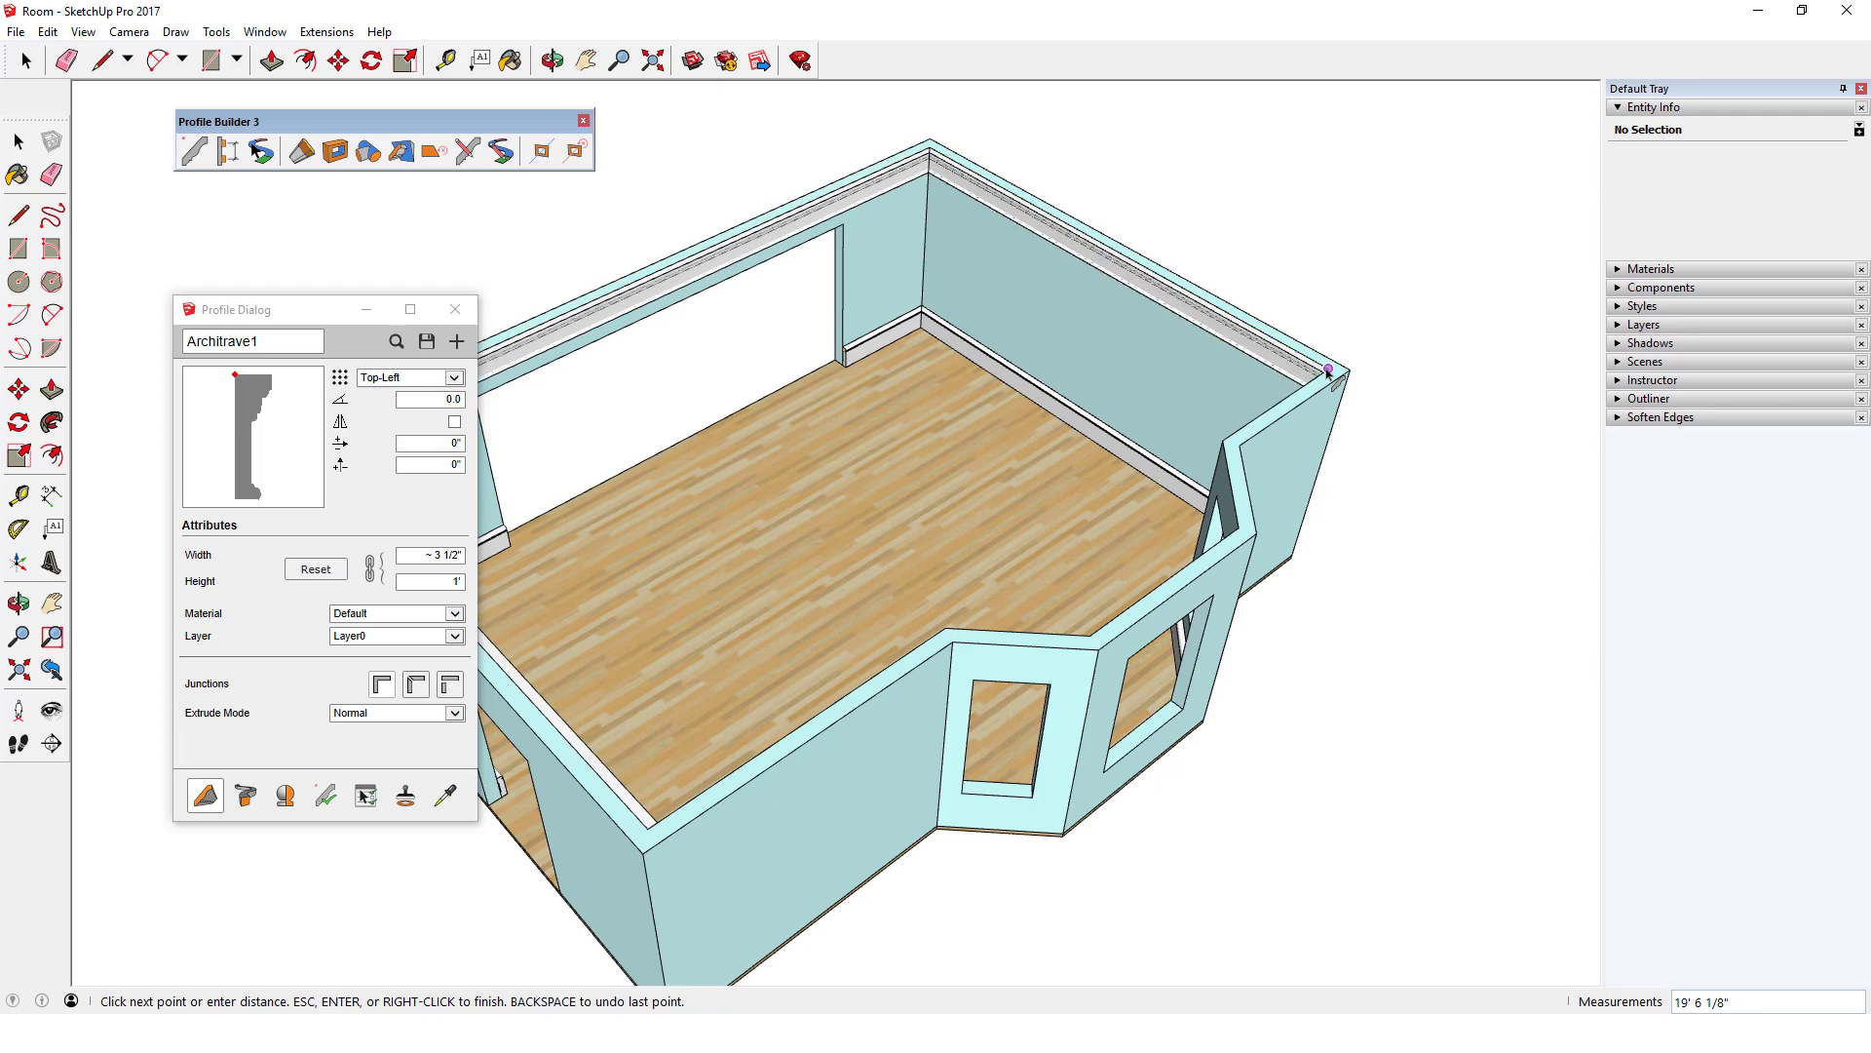
pyautogui.moveTo(1240, 418); pyautogui.dragTo(1403, 363, button='middle')
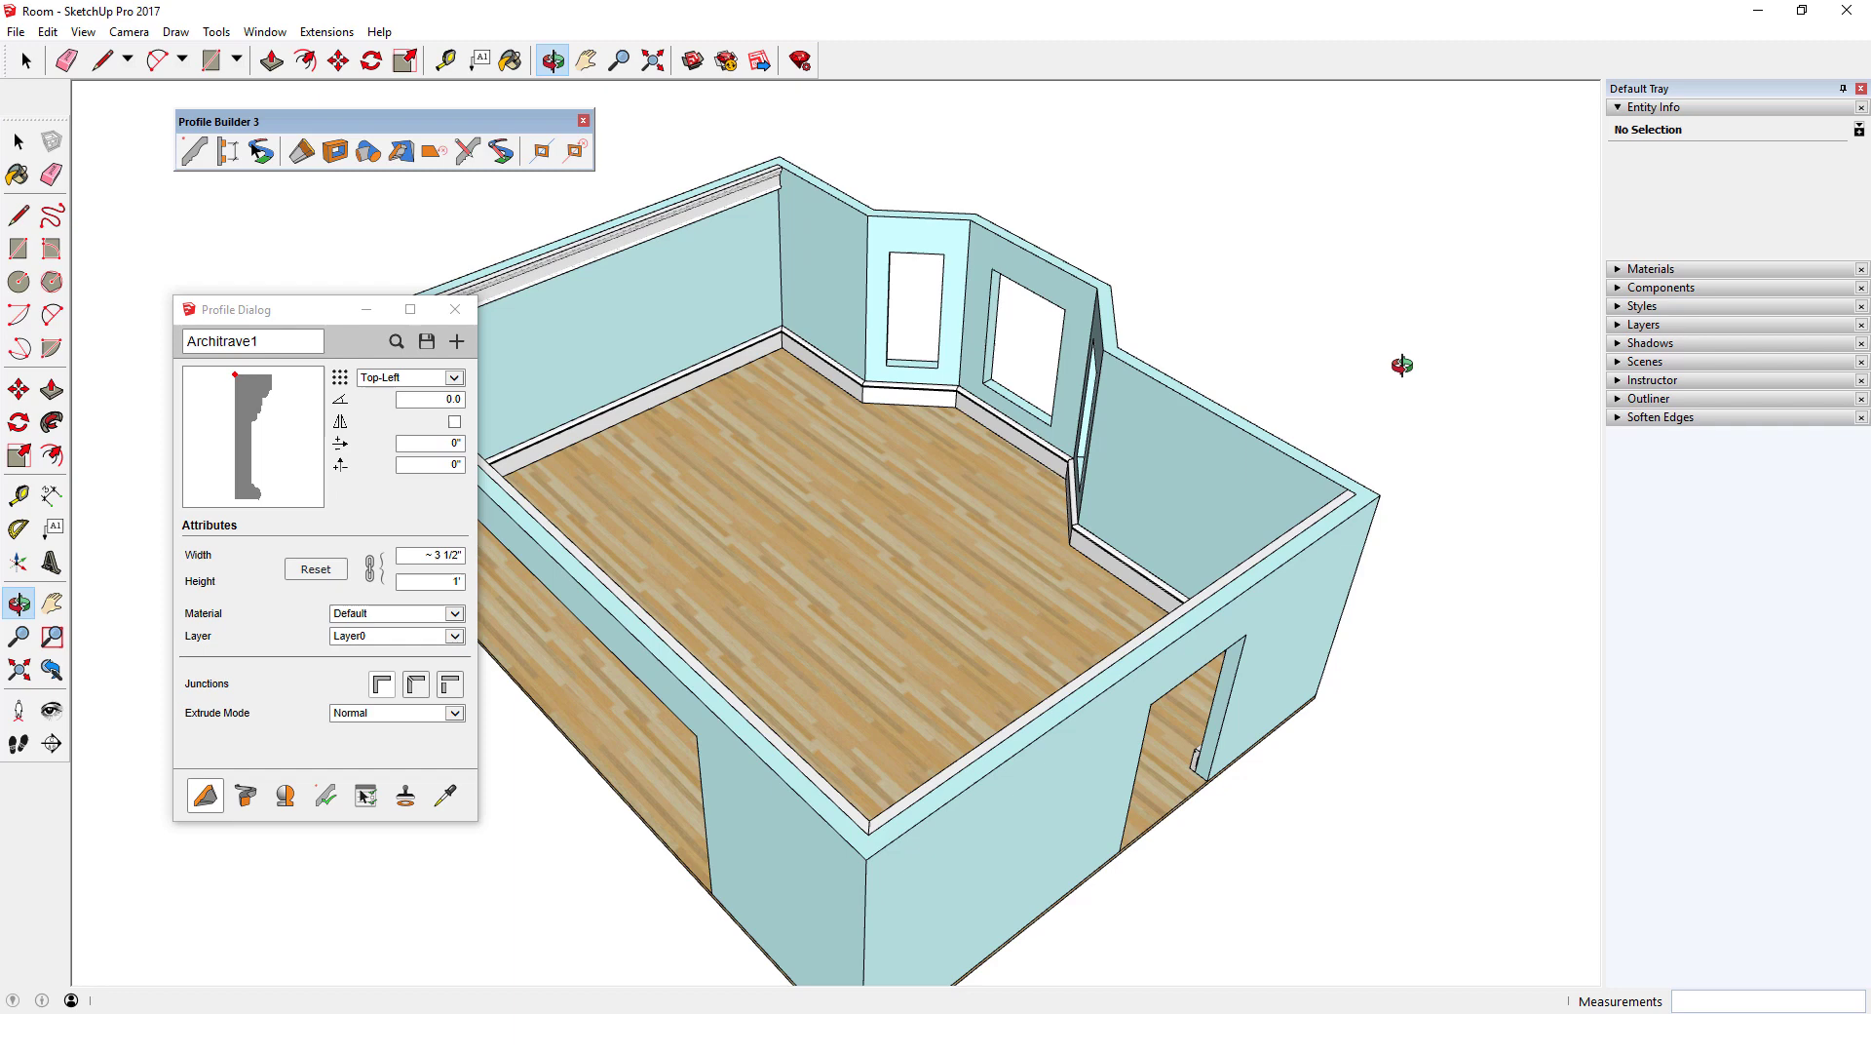
pyautogui.click(972, 222)
pyautogui.click(1096, 290)
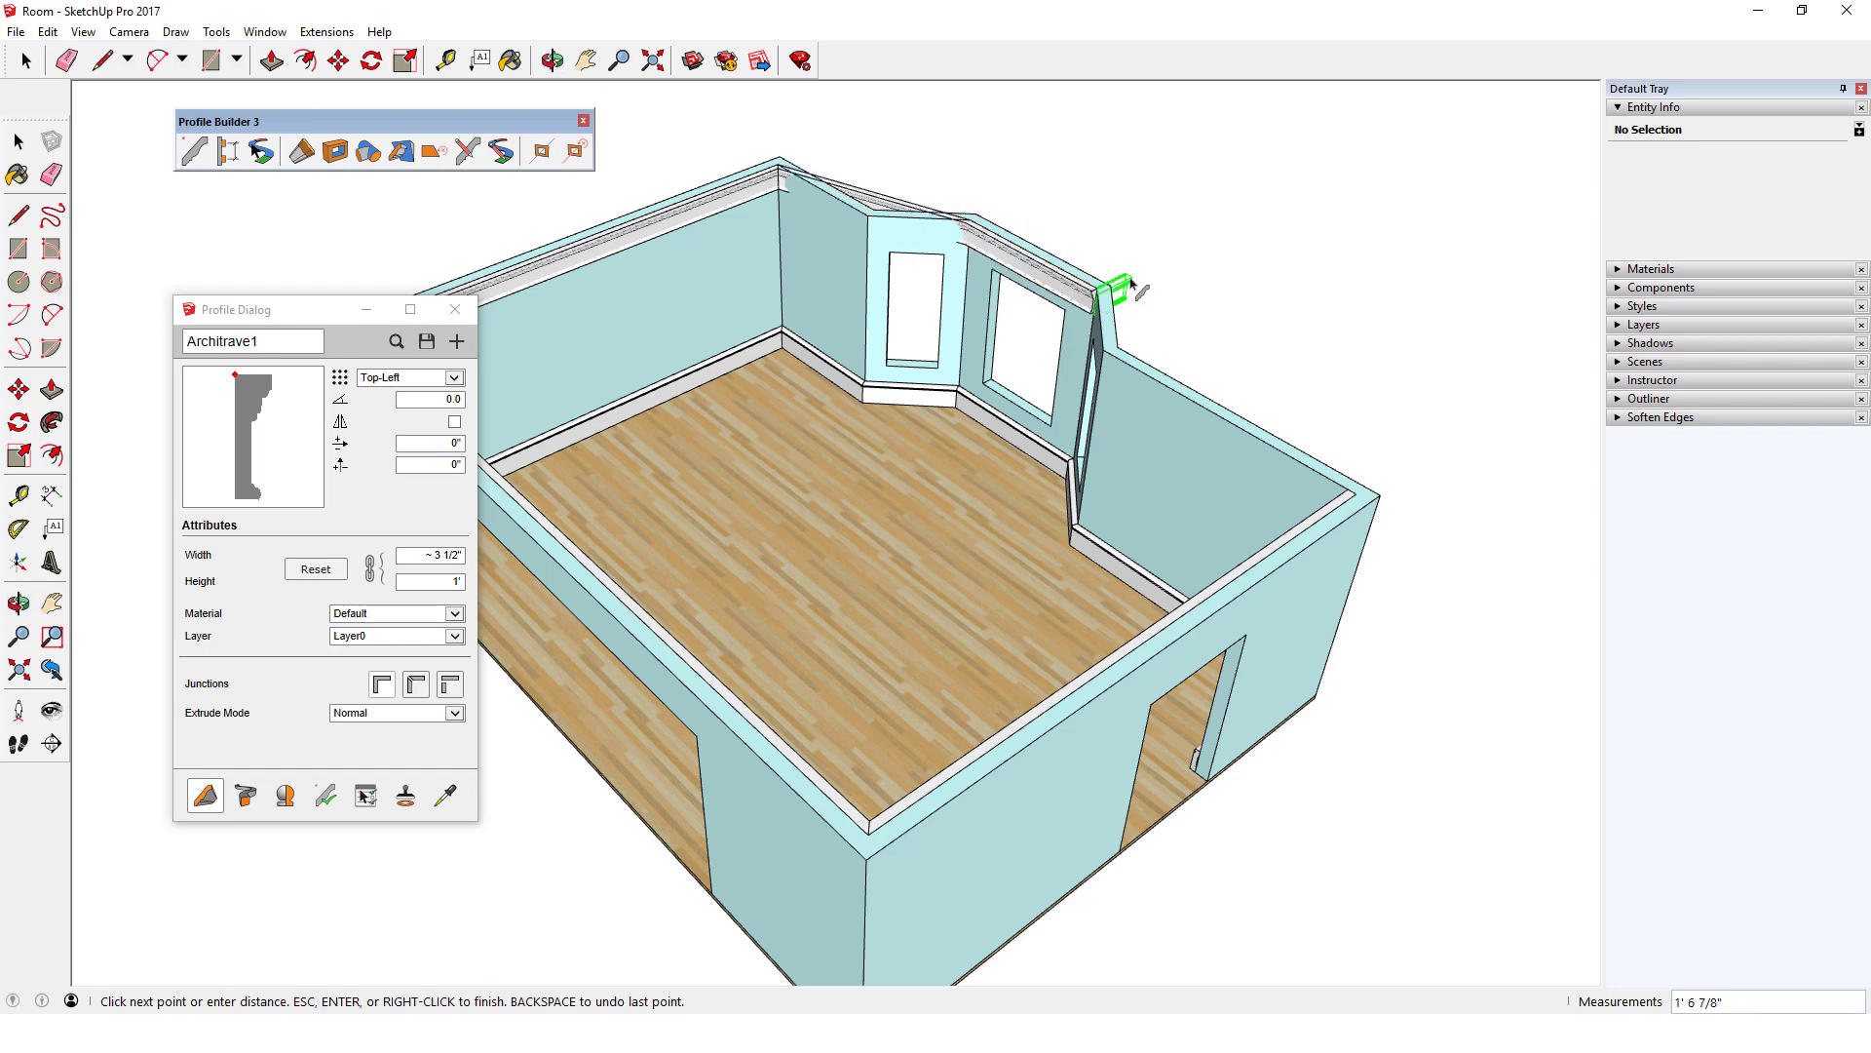
pyautogui.click(1130, 281)
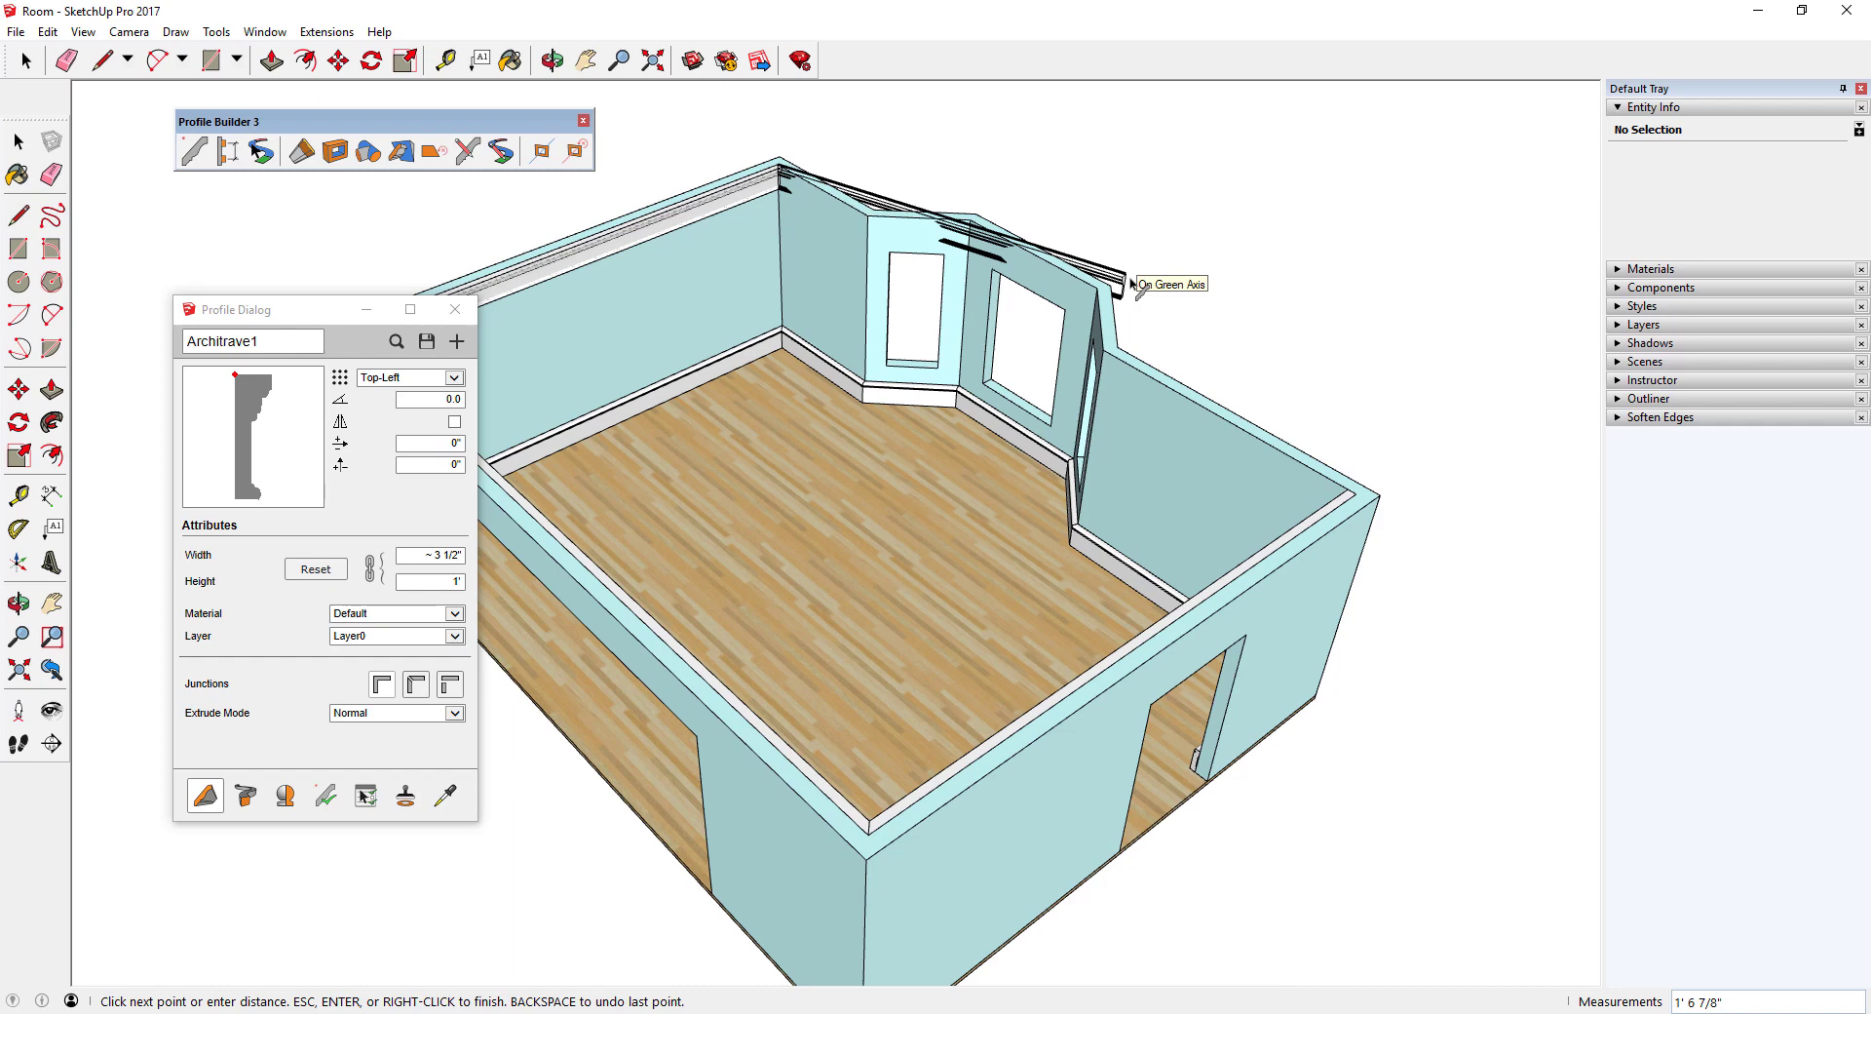
pyautogui.press('BackSpace')
pyautogui.press('BackSpace')
pyautogui.press('BackSpace')
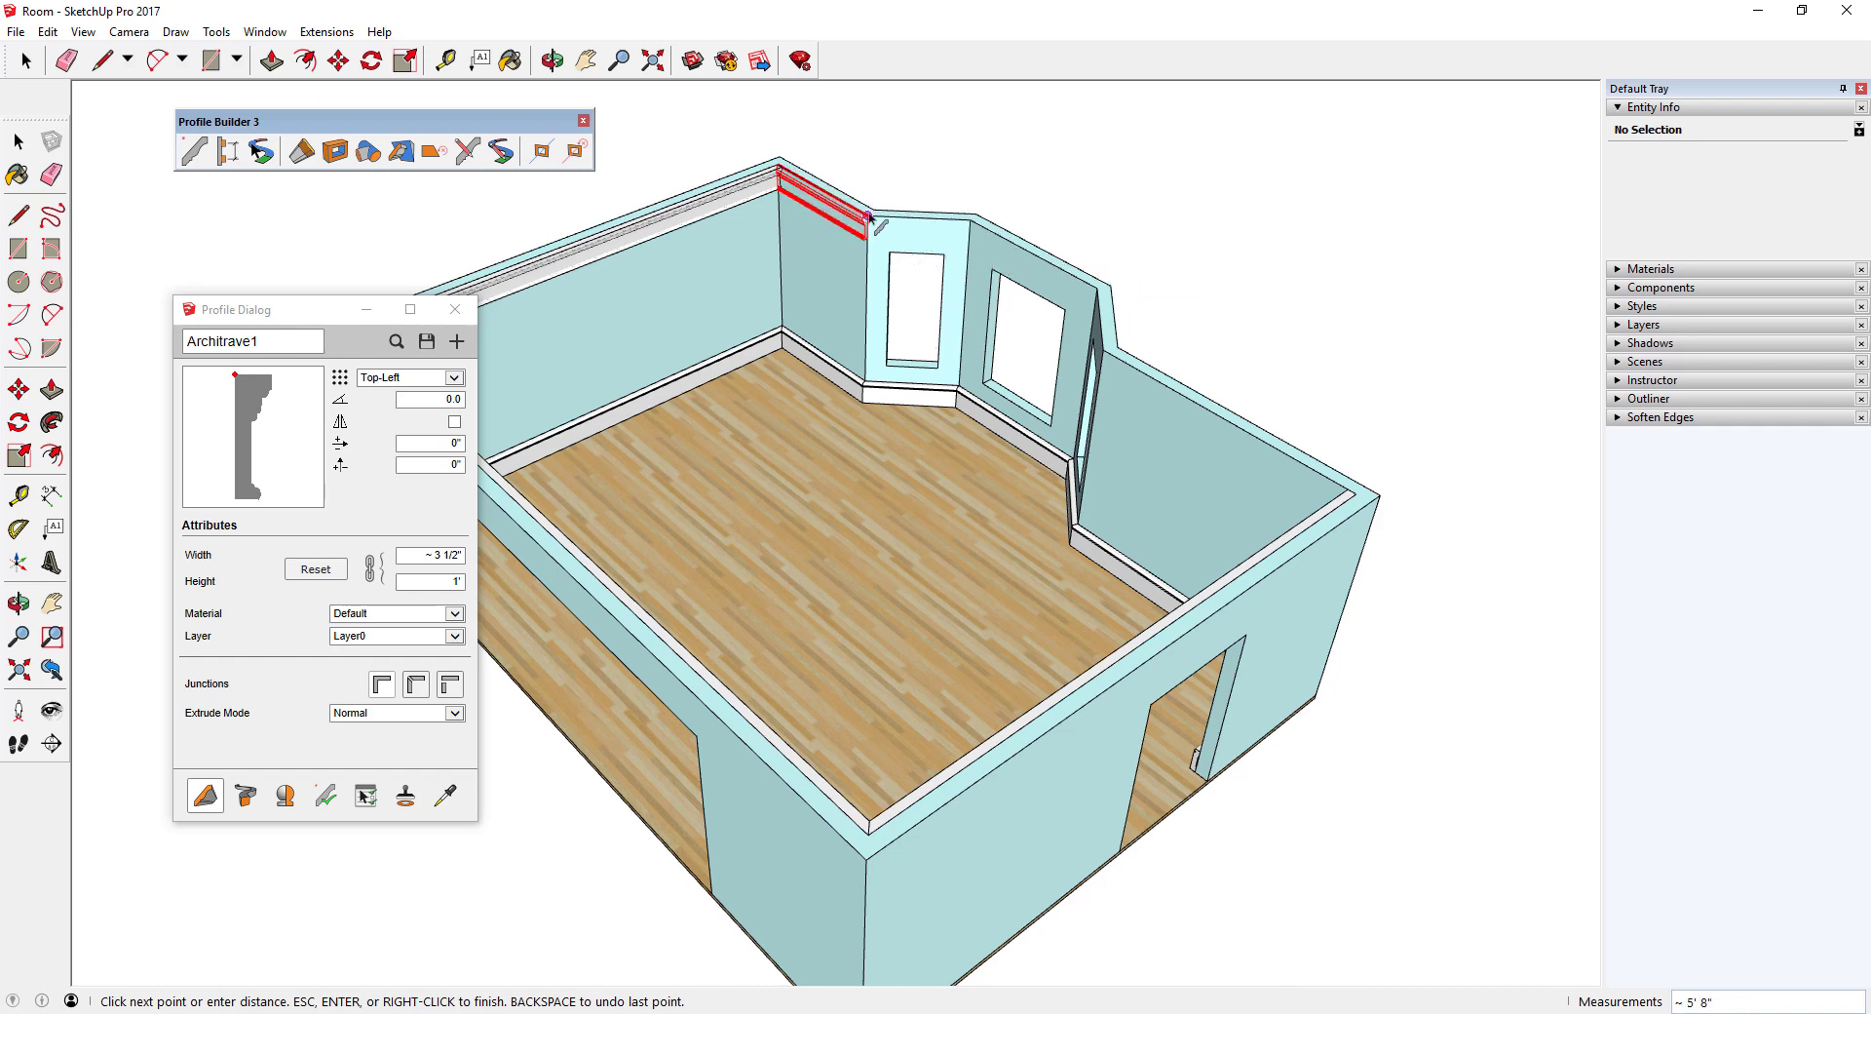
pyautogui.click(972, 222)
pyautogui.click(1095, 290)
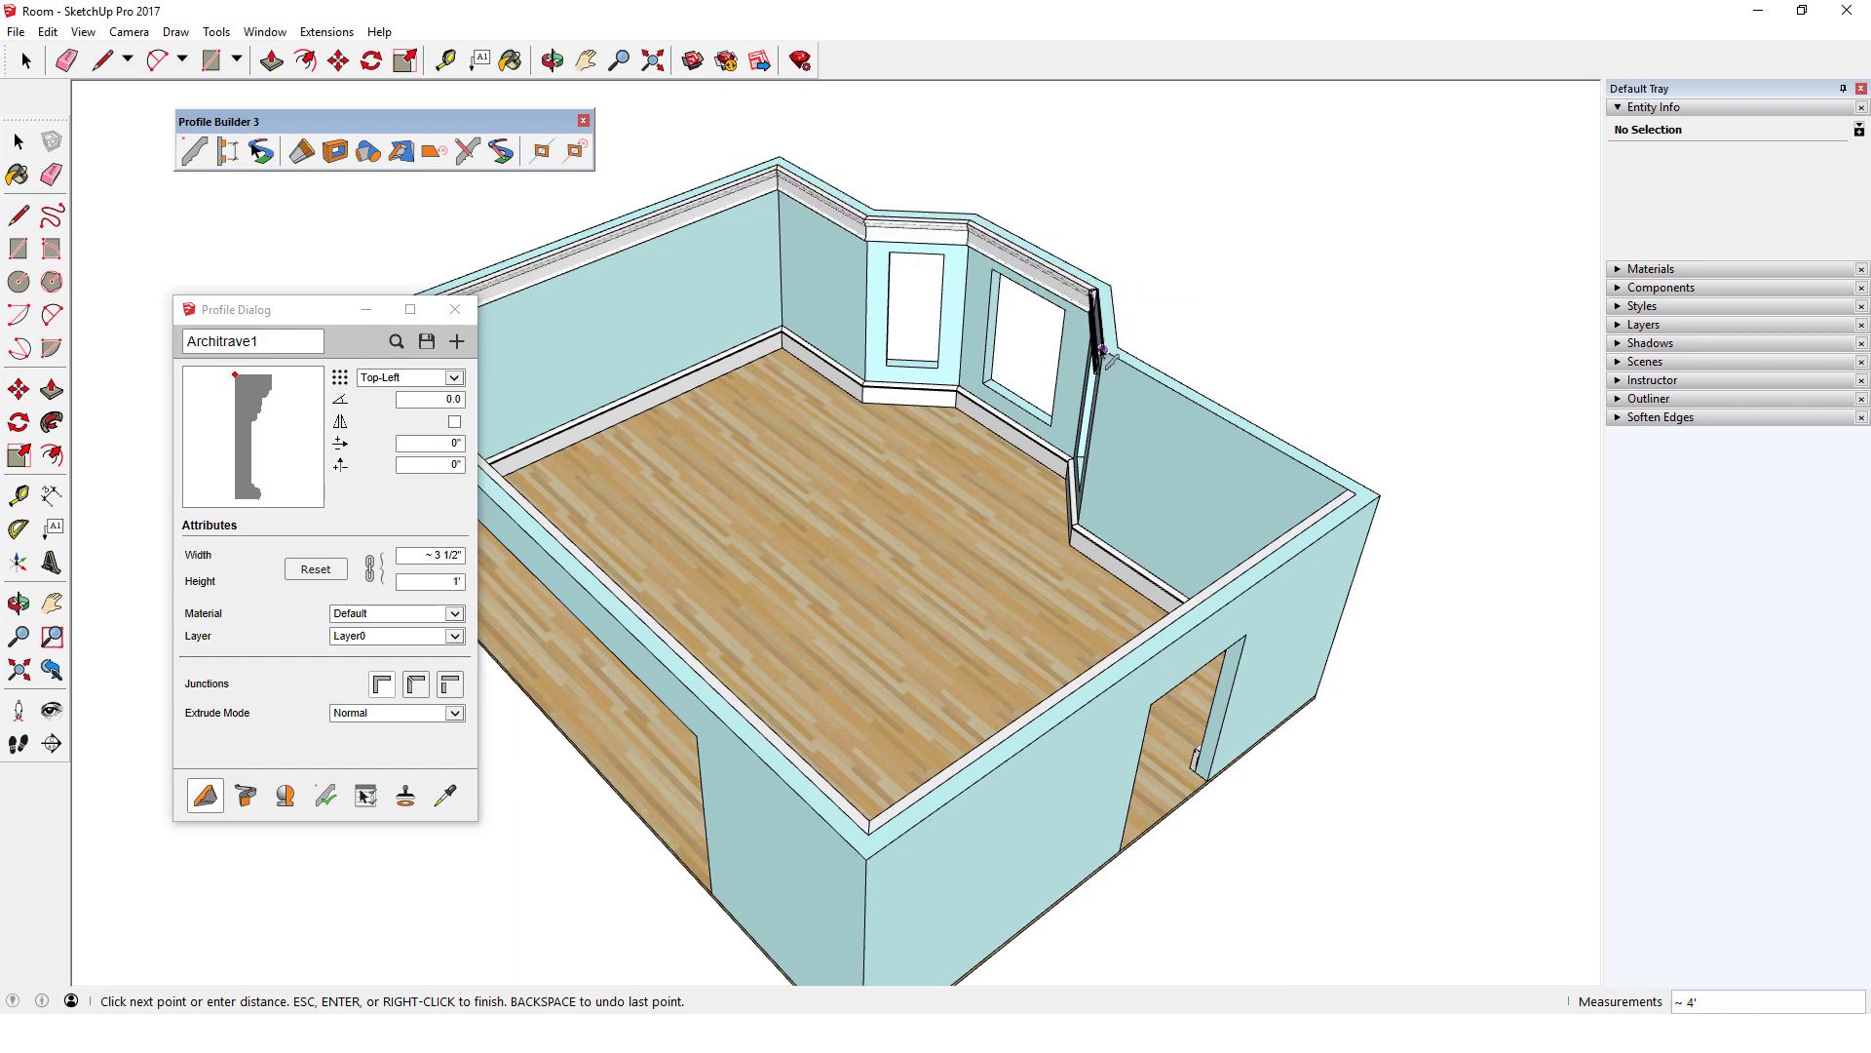
pyautogui.moveTo(1082, 414); pyautogui.dragTo(1480, 396, button='middle')
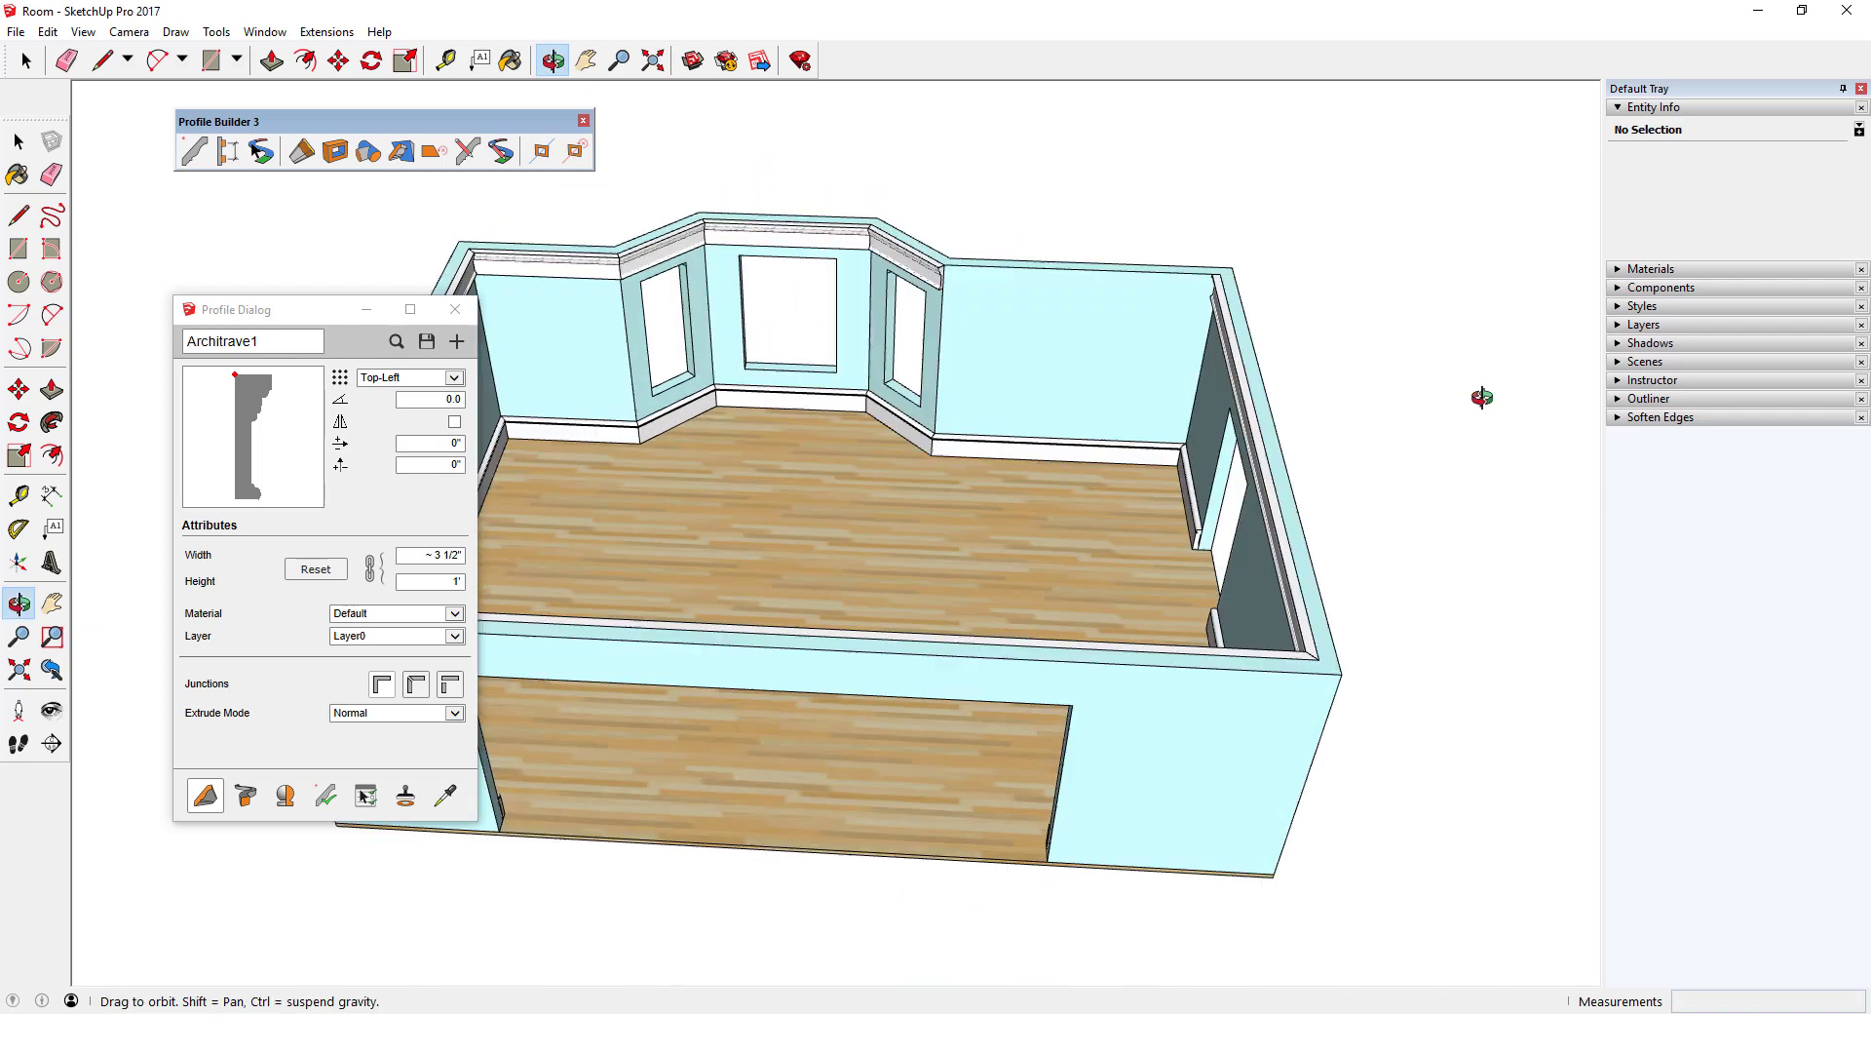
pyautogui.rightClick(1072, 300)
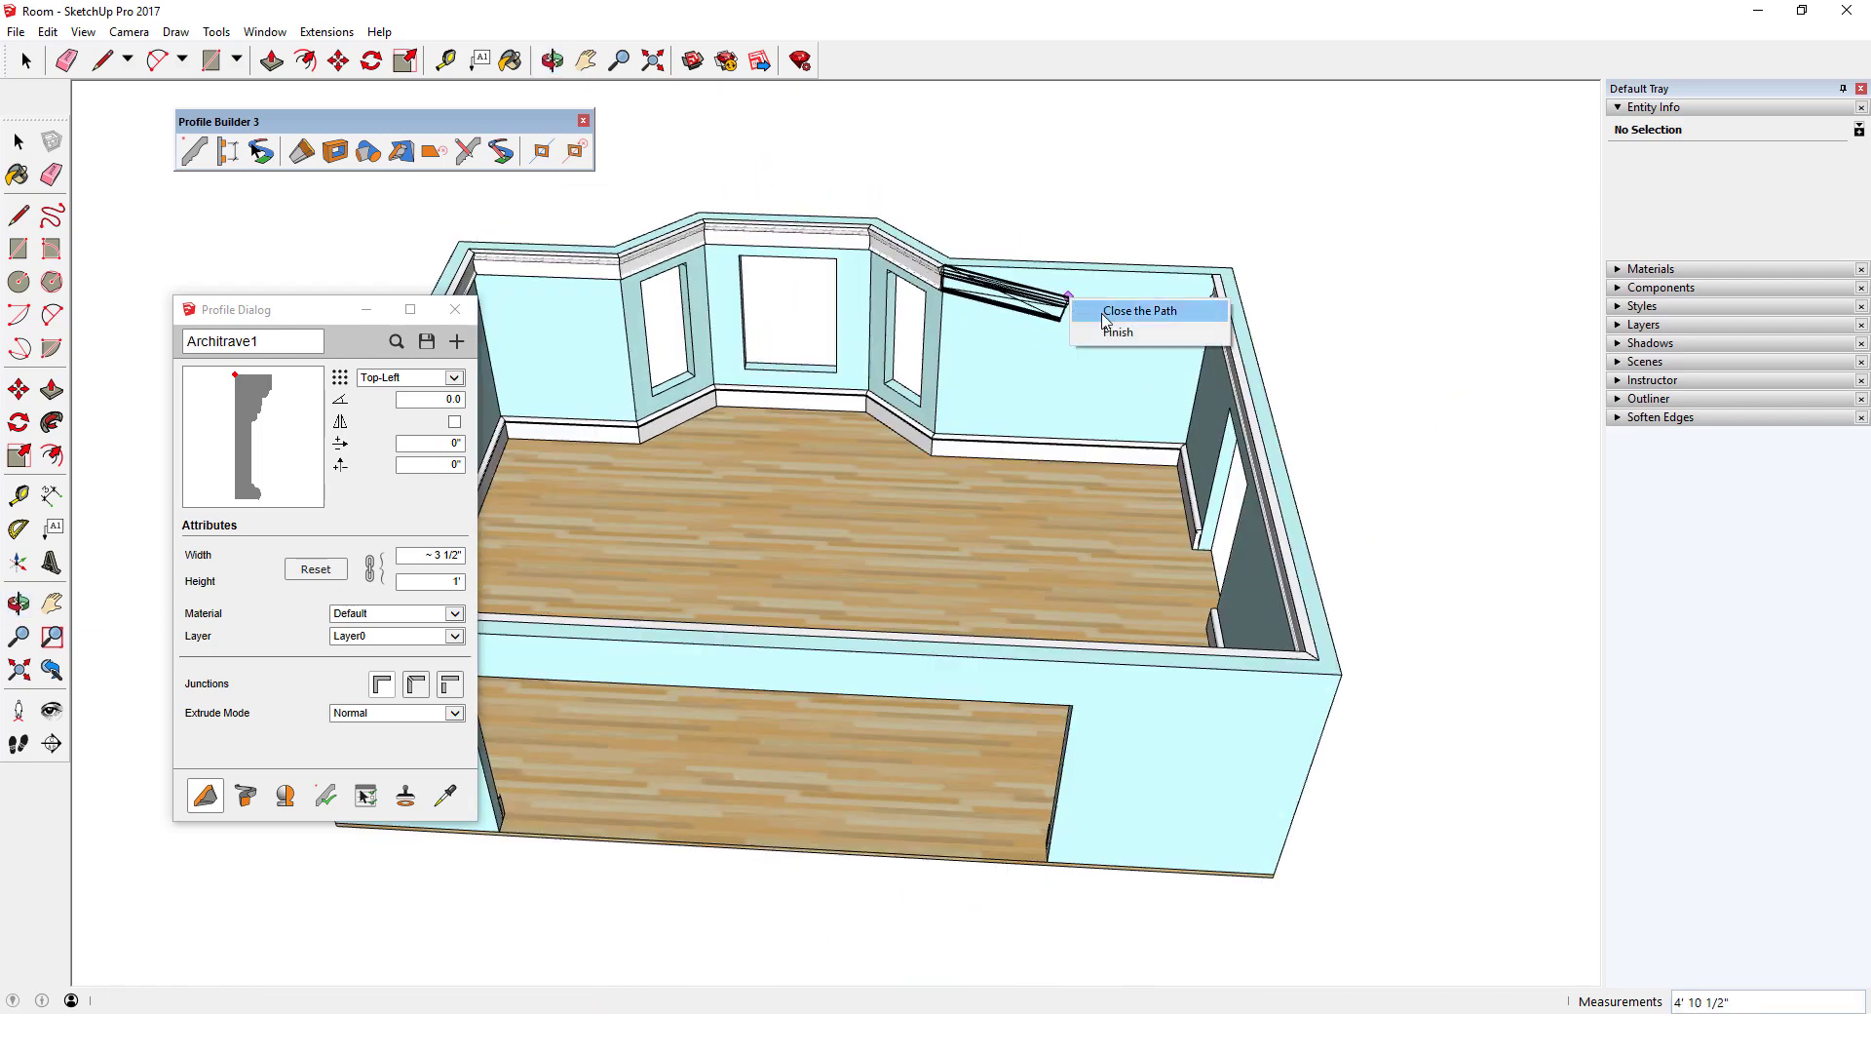
pyautogui.click(1138, 311)
pyautogui.moveTo(1138, 311); pyautogui.dragTo(1412, 752, button='middle')
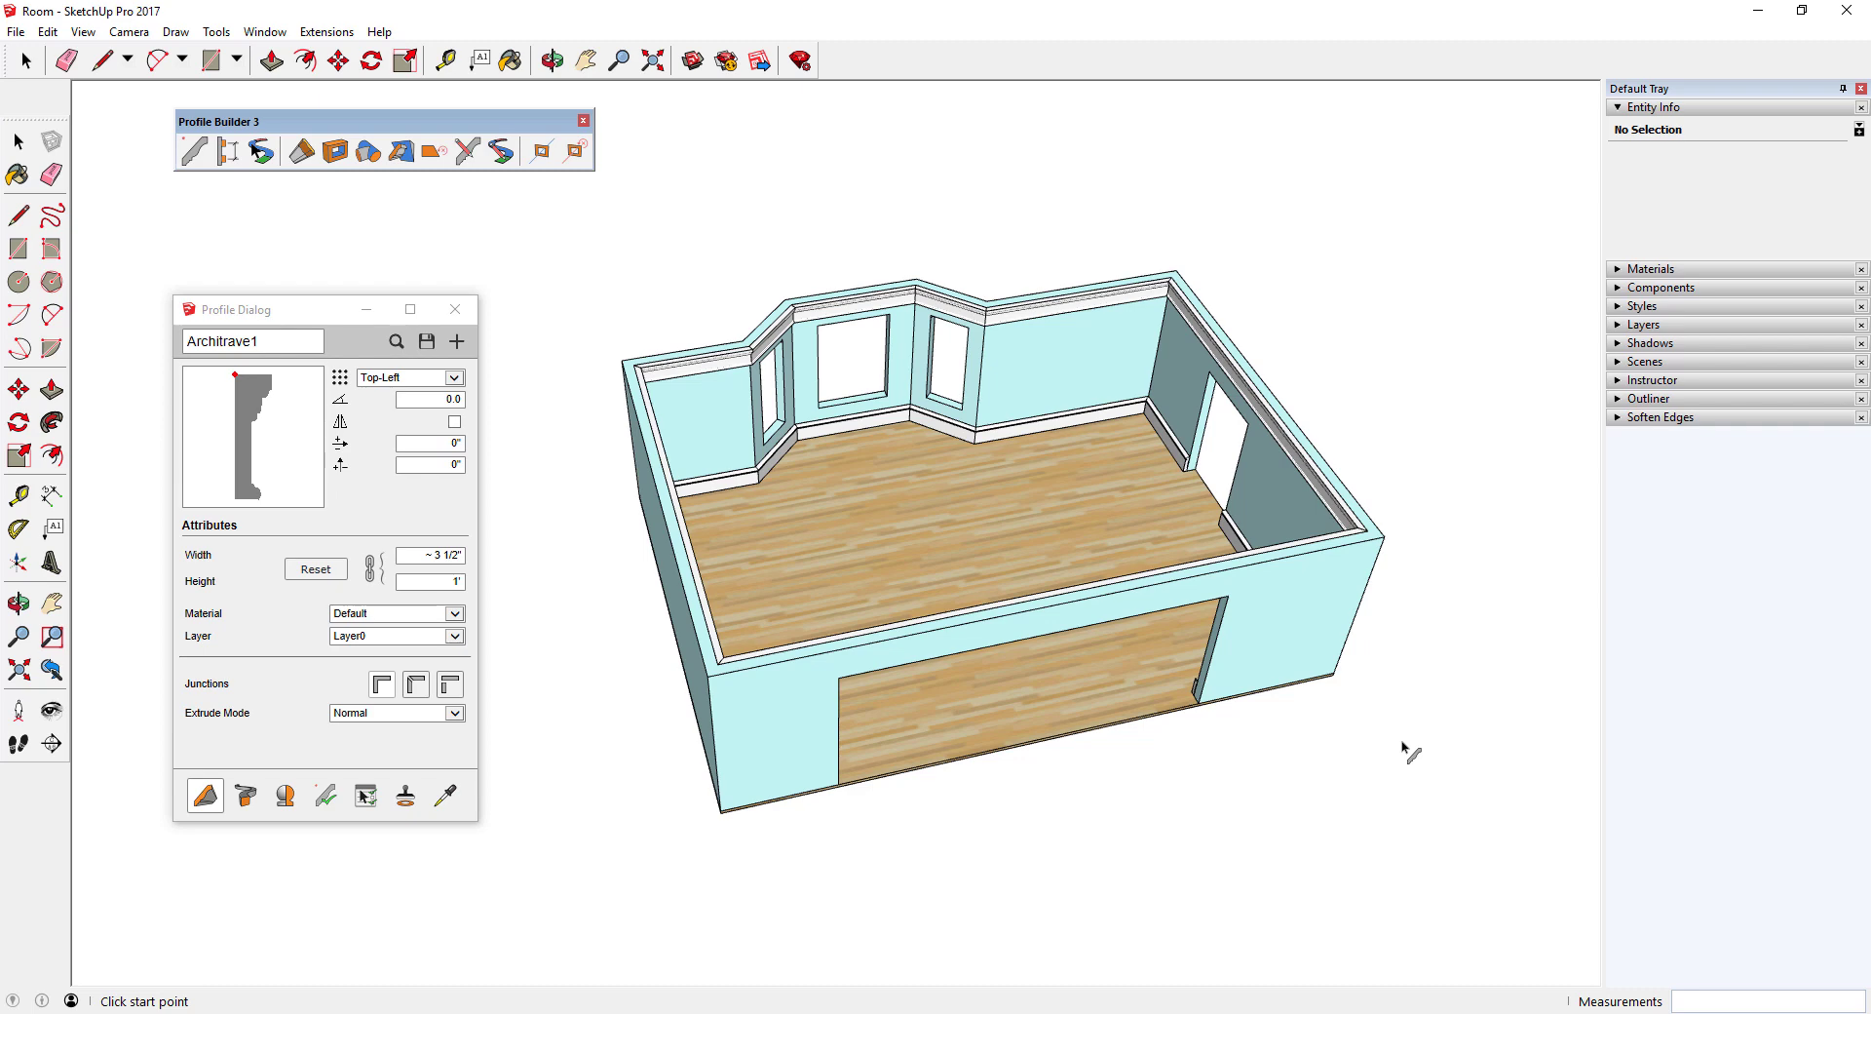
# Undo the looped crown and trace a new path along the wall top edges.
pyautogui.hotkey('ctrl', 'z')
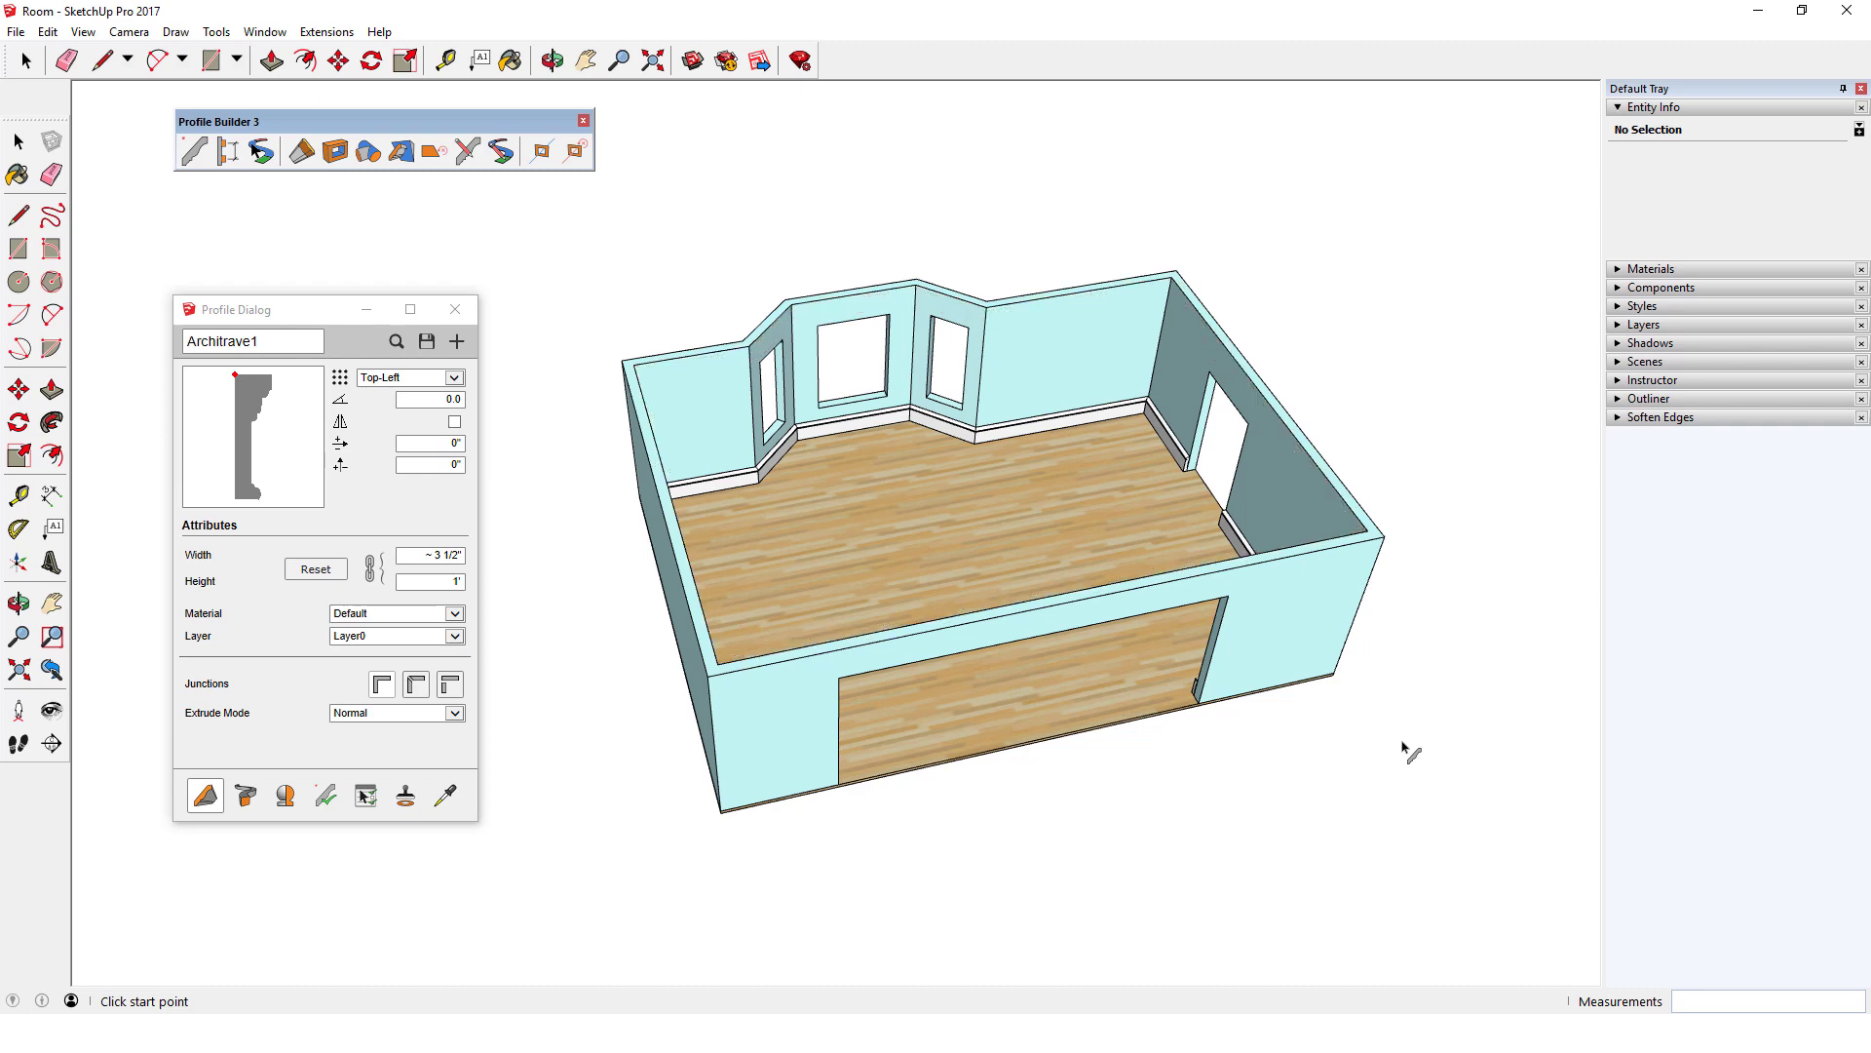
pyautogui.click(1173, 278)
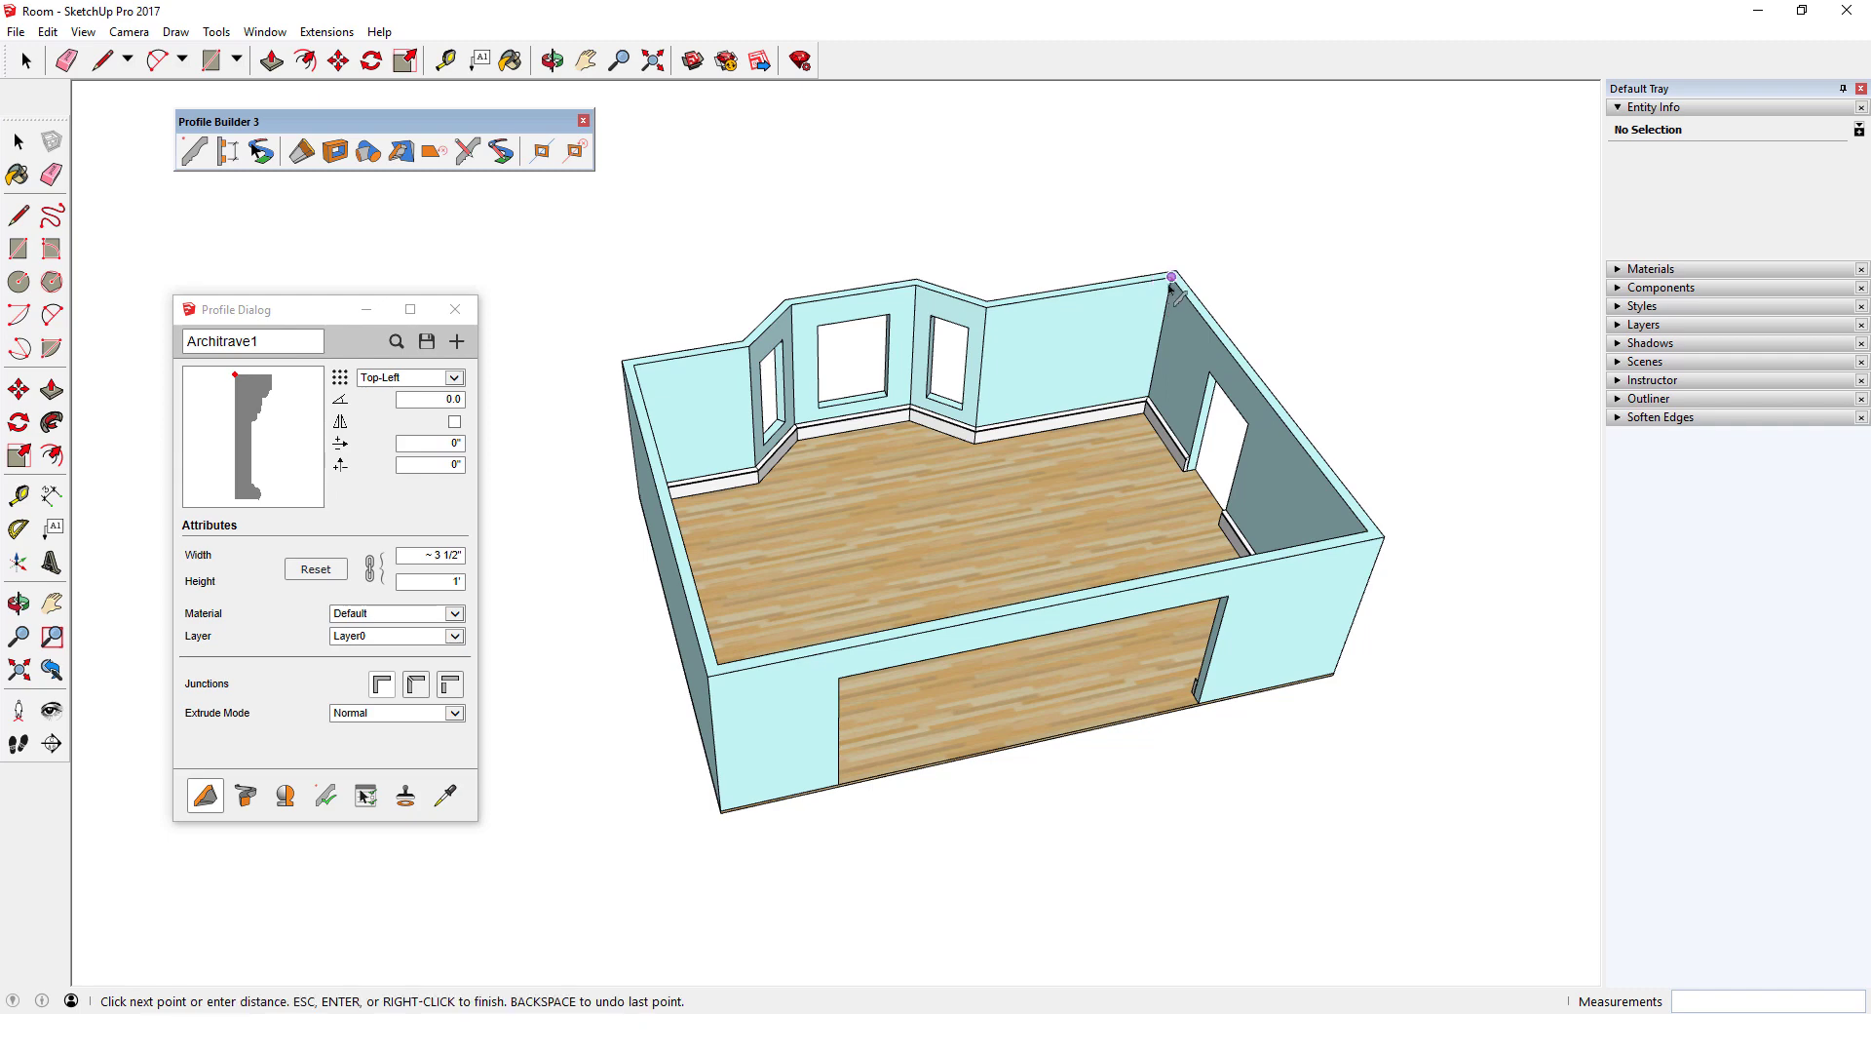
pyautogui.click(987, 307)
pyautogui.click(916, 282)
pyautogui.click(791, 304)
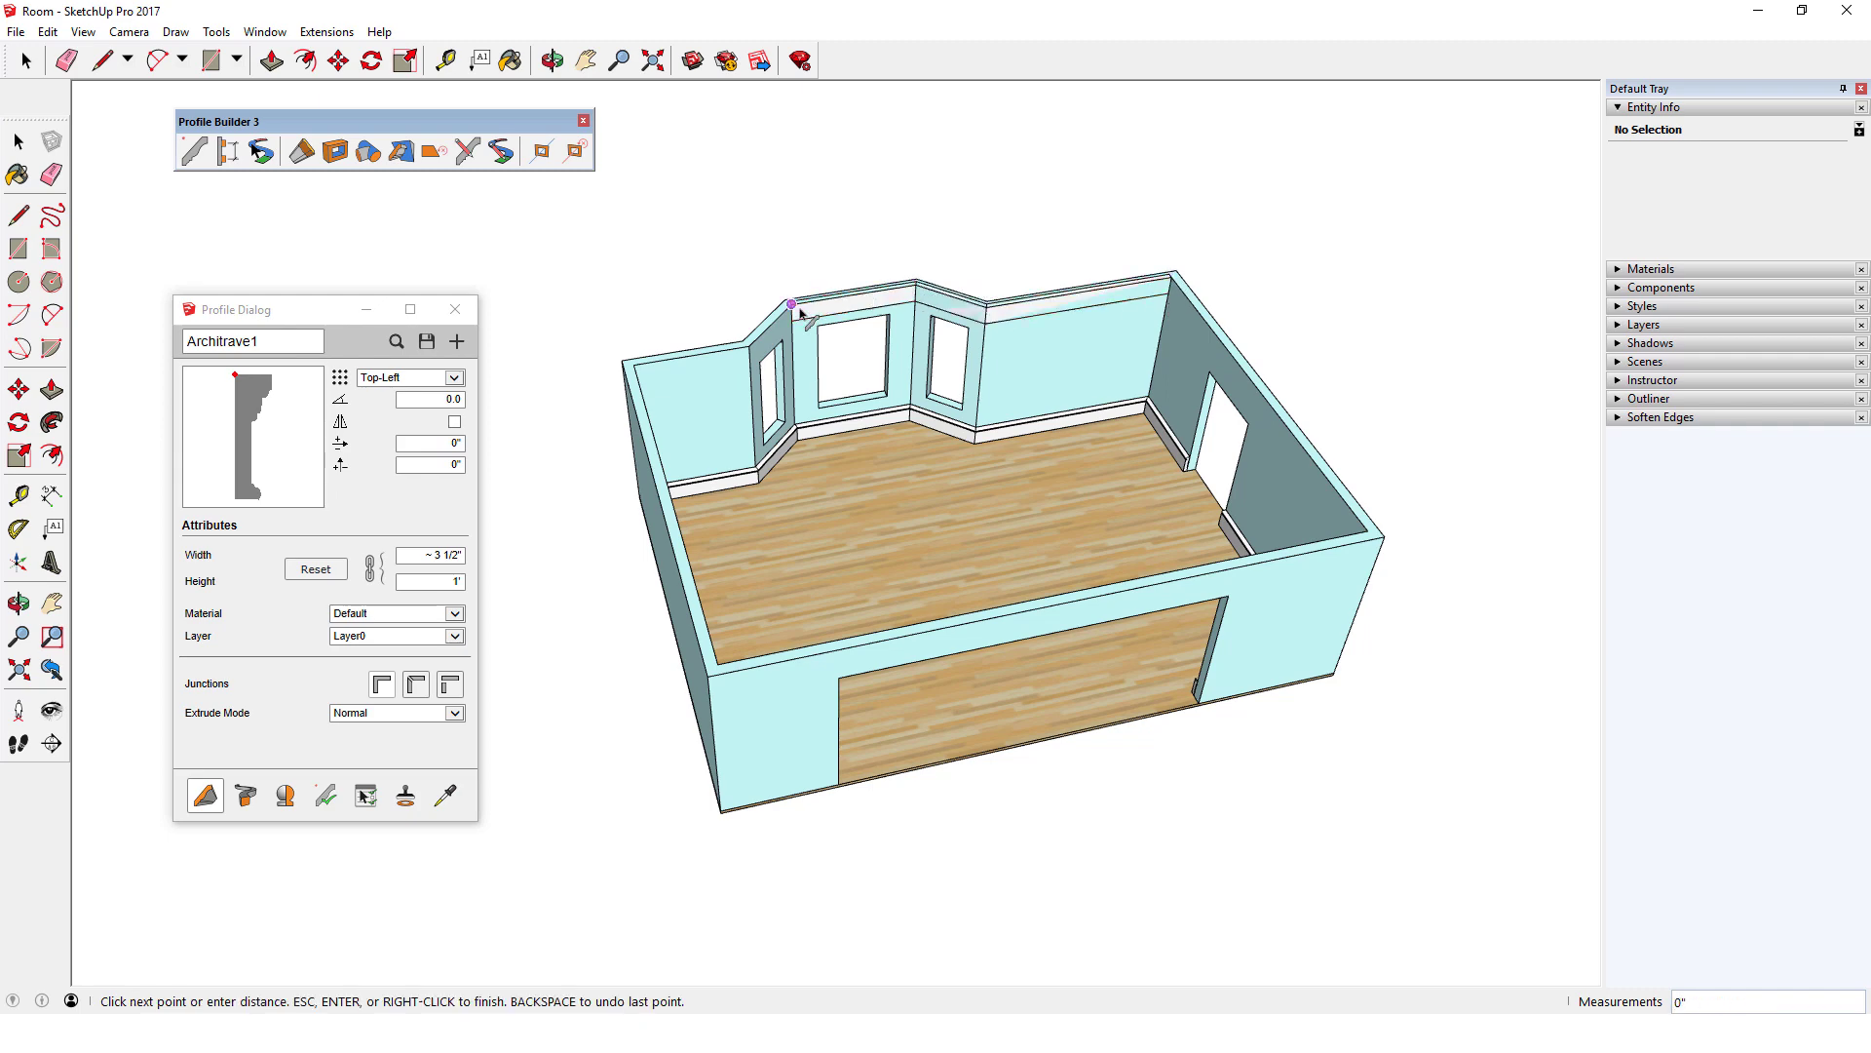
pyautogui.moveTo(799, 312); pyautogui.dragTo(843, 336, button='middle')
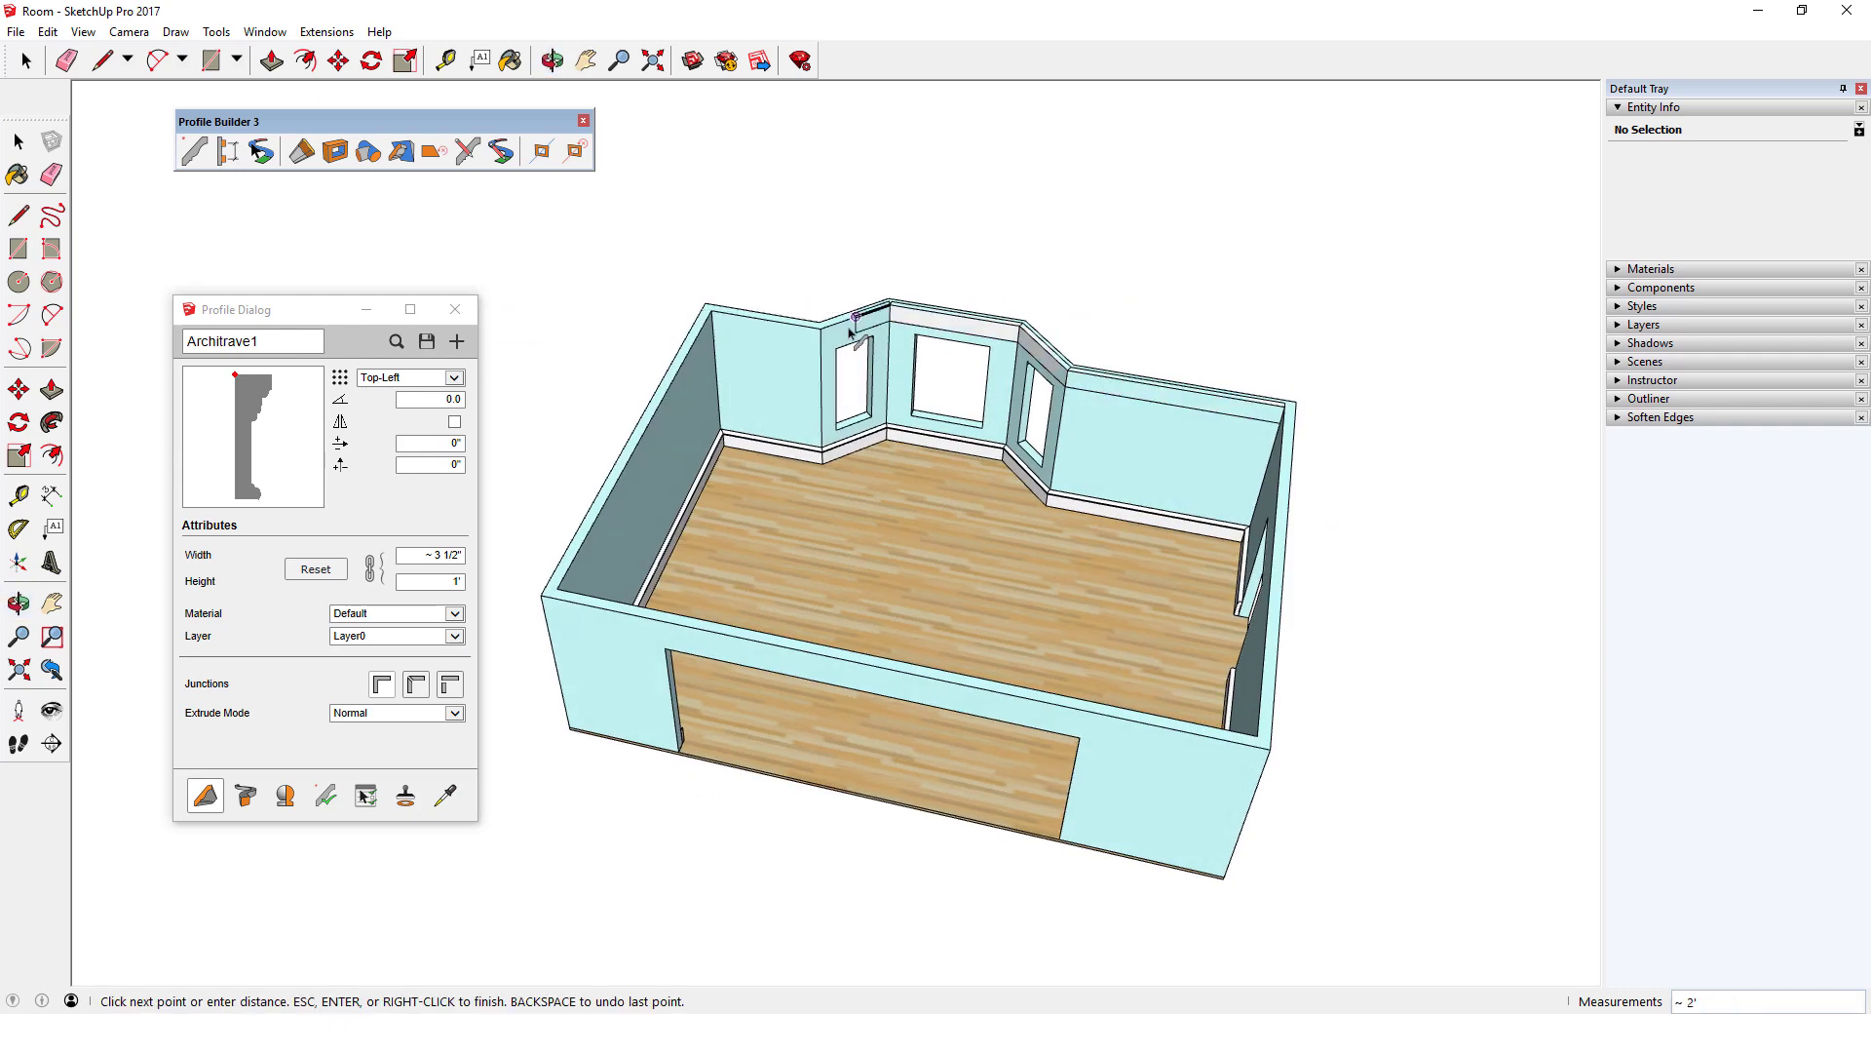
pyautogui.click(712, 311)
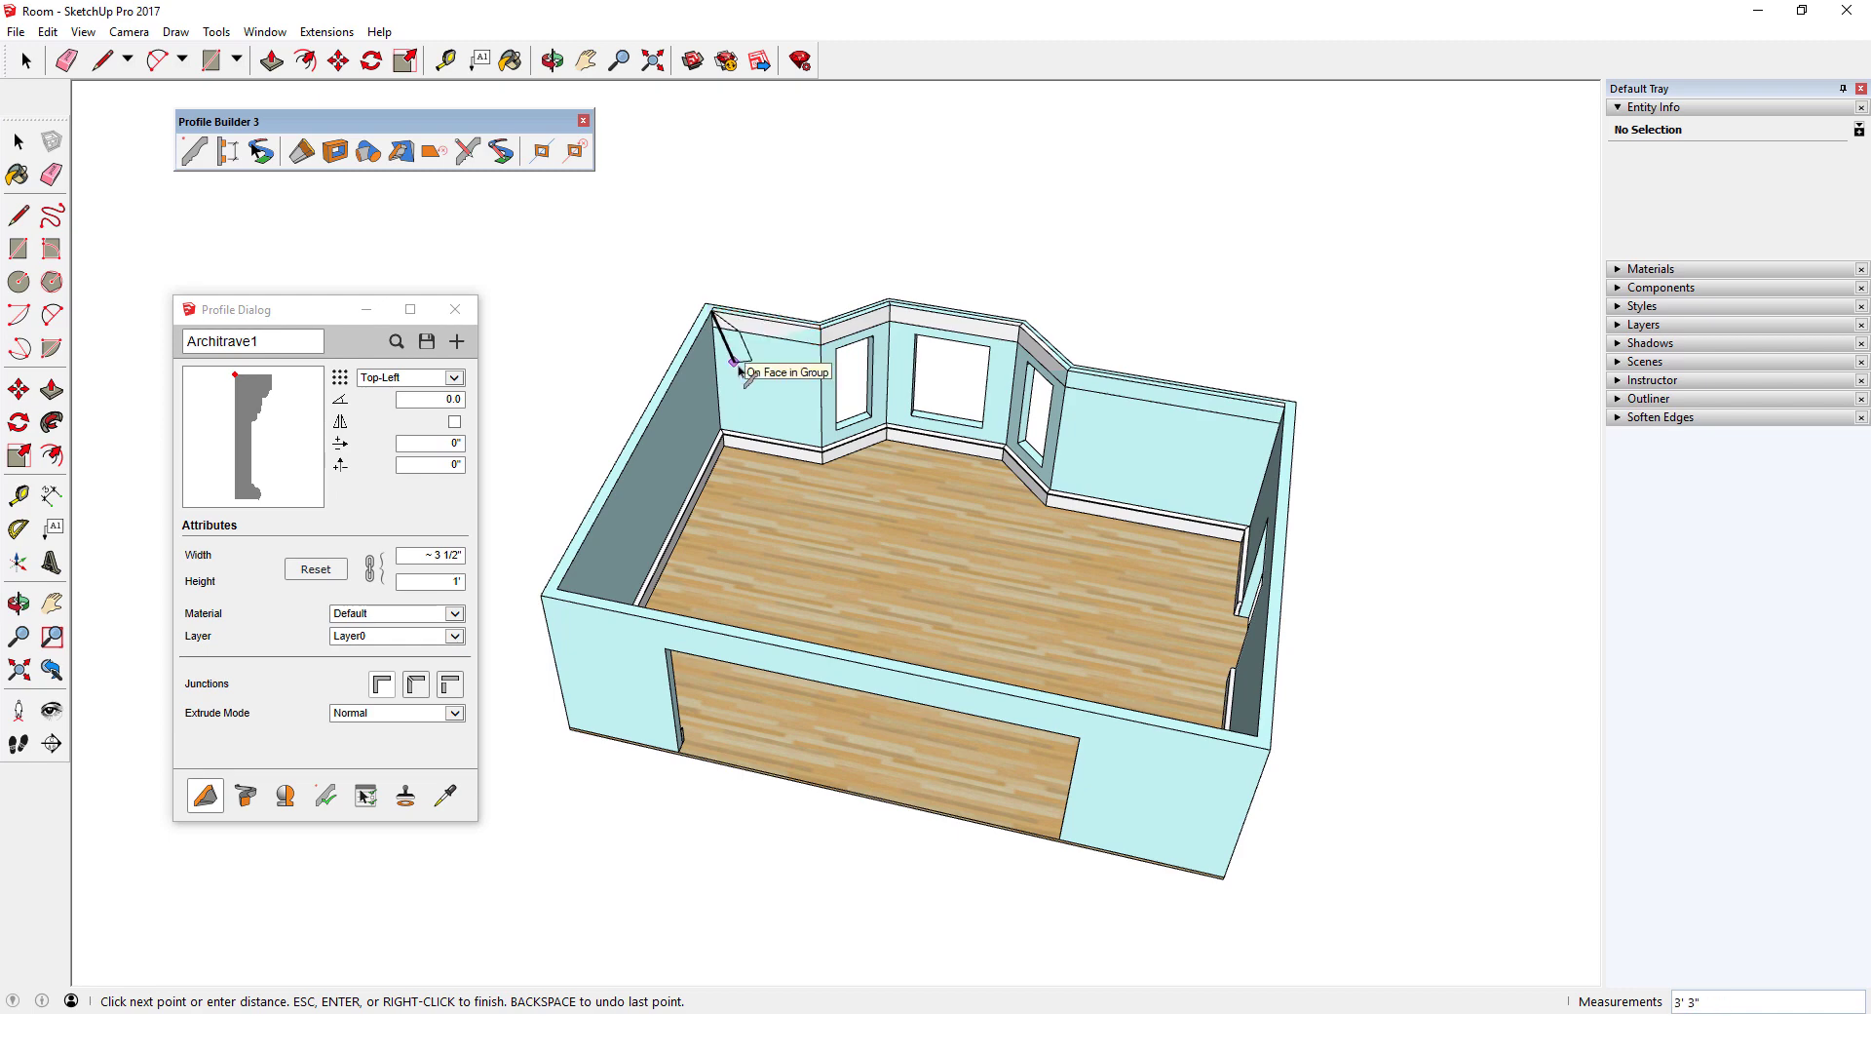
# Mirror the Architrave1 profile and finish the crown molding run.
pyautogui.click(455, 422)
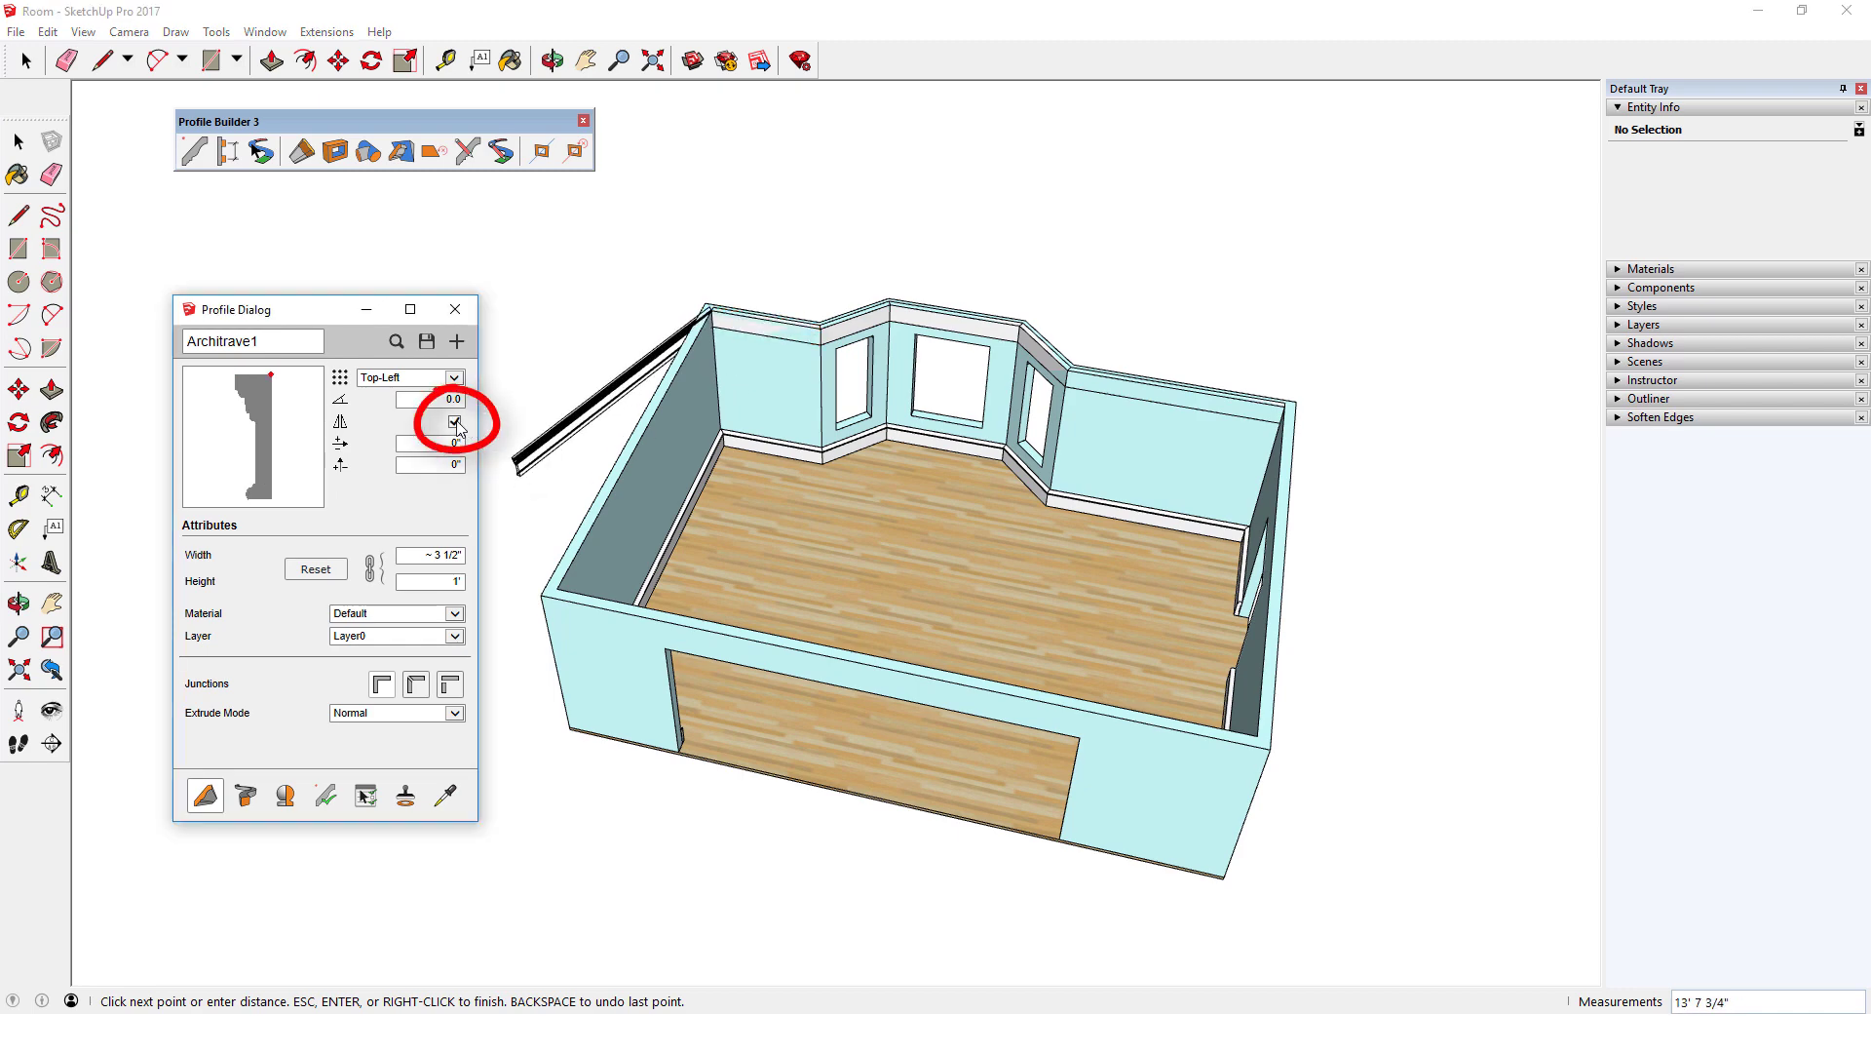
pyautogui.moveTo(584, 438)
pyautogui.mouseDown(button='middle')
pyautogui.moveTo(766, 451)
pyautogui.moveTo(789, 434)
pyautogui.mouseUp(button='middle')
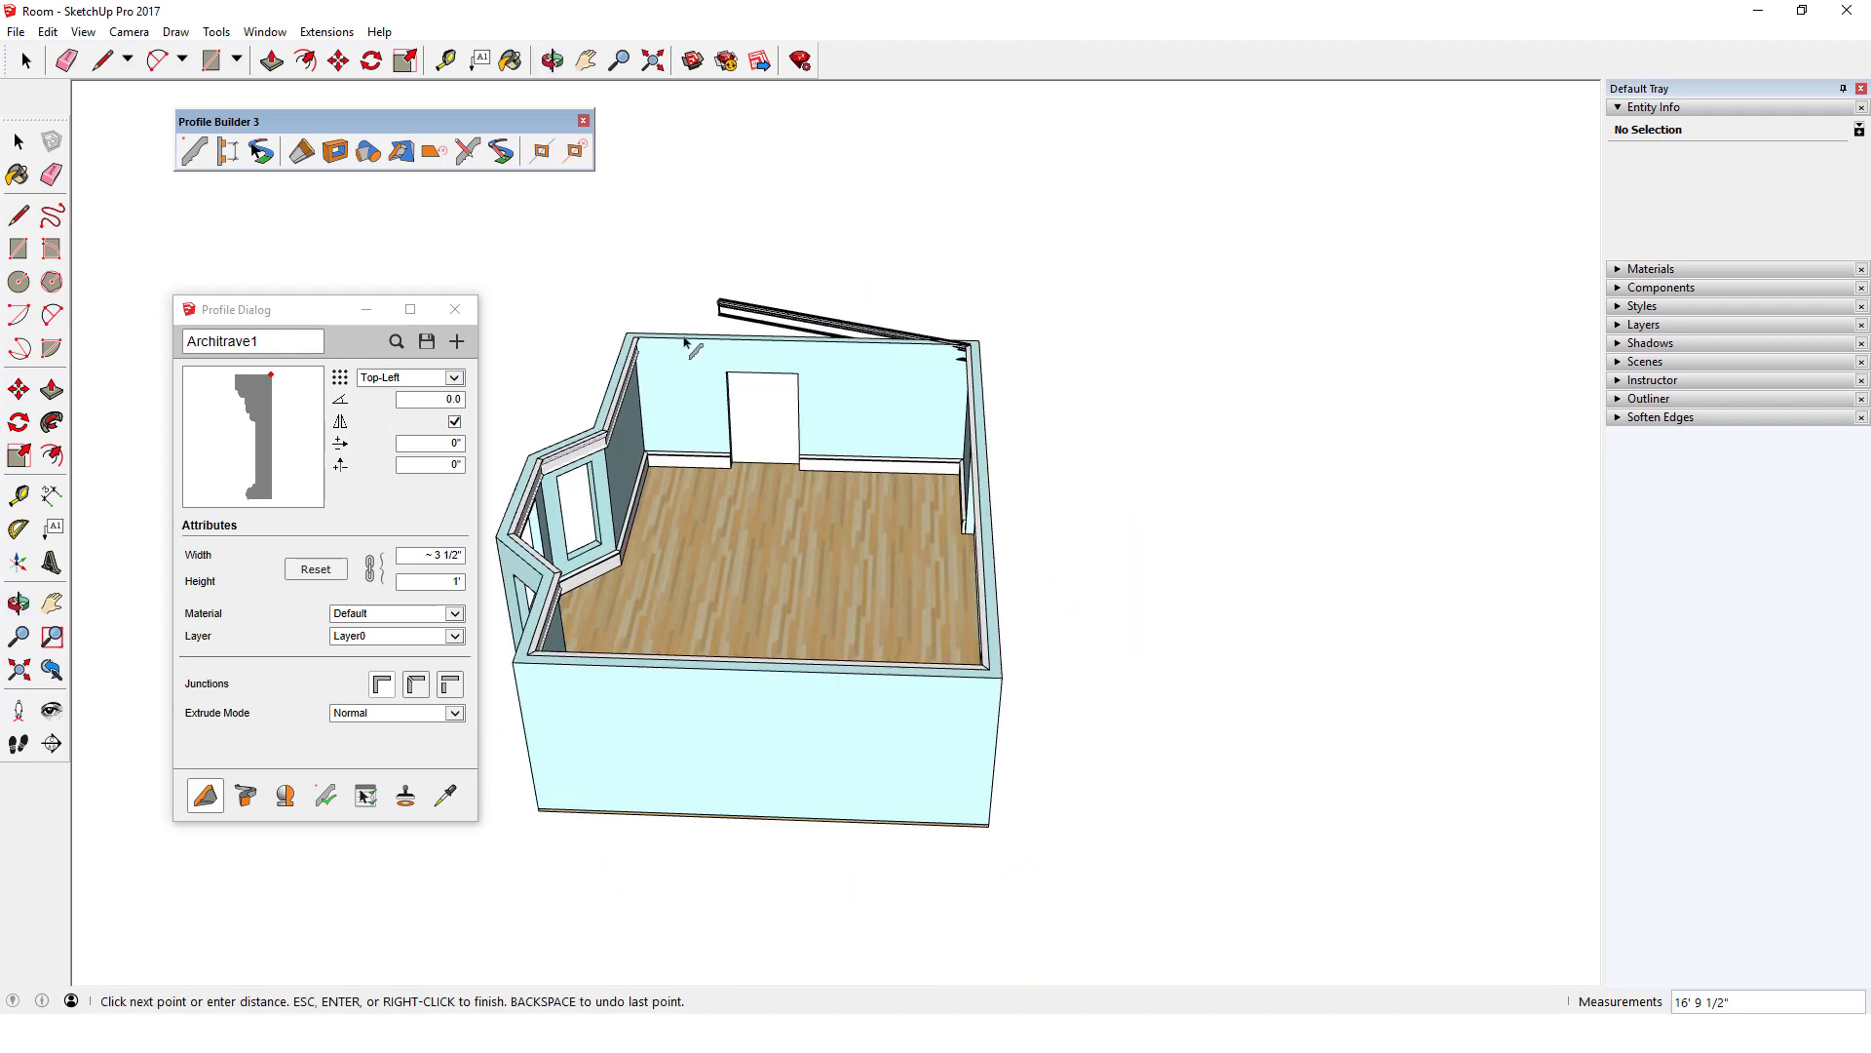
pyautogui.press('Return')
pyautogui.moveTo(1044, 449); pyautogui.dragTo(751, 459, button='middle')
pyautogui.scroll(5, 752, 459)
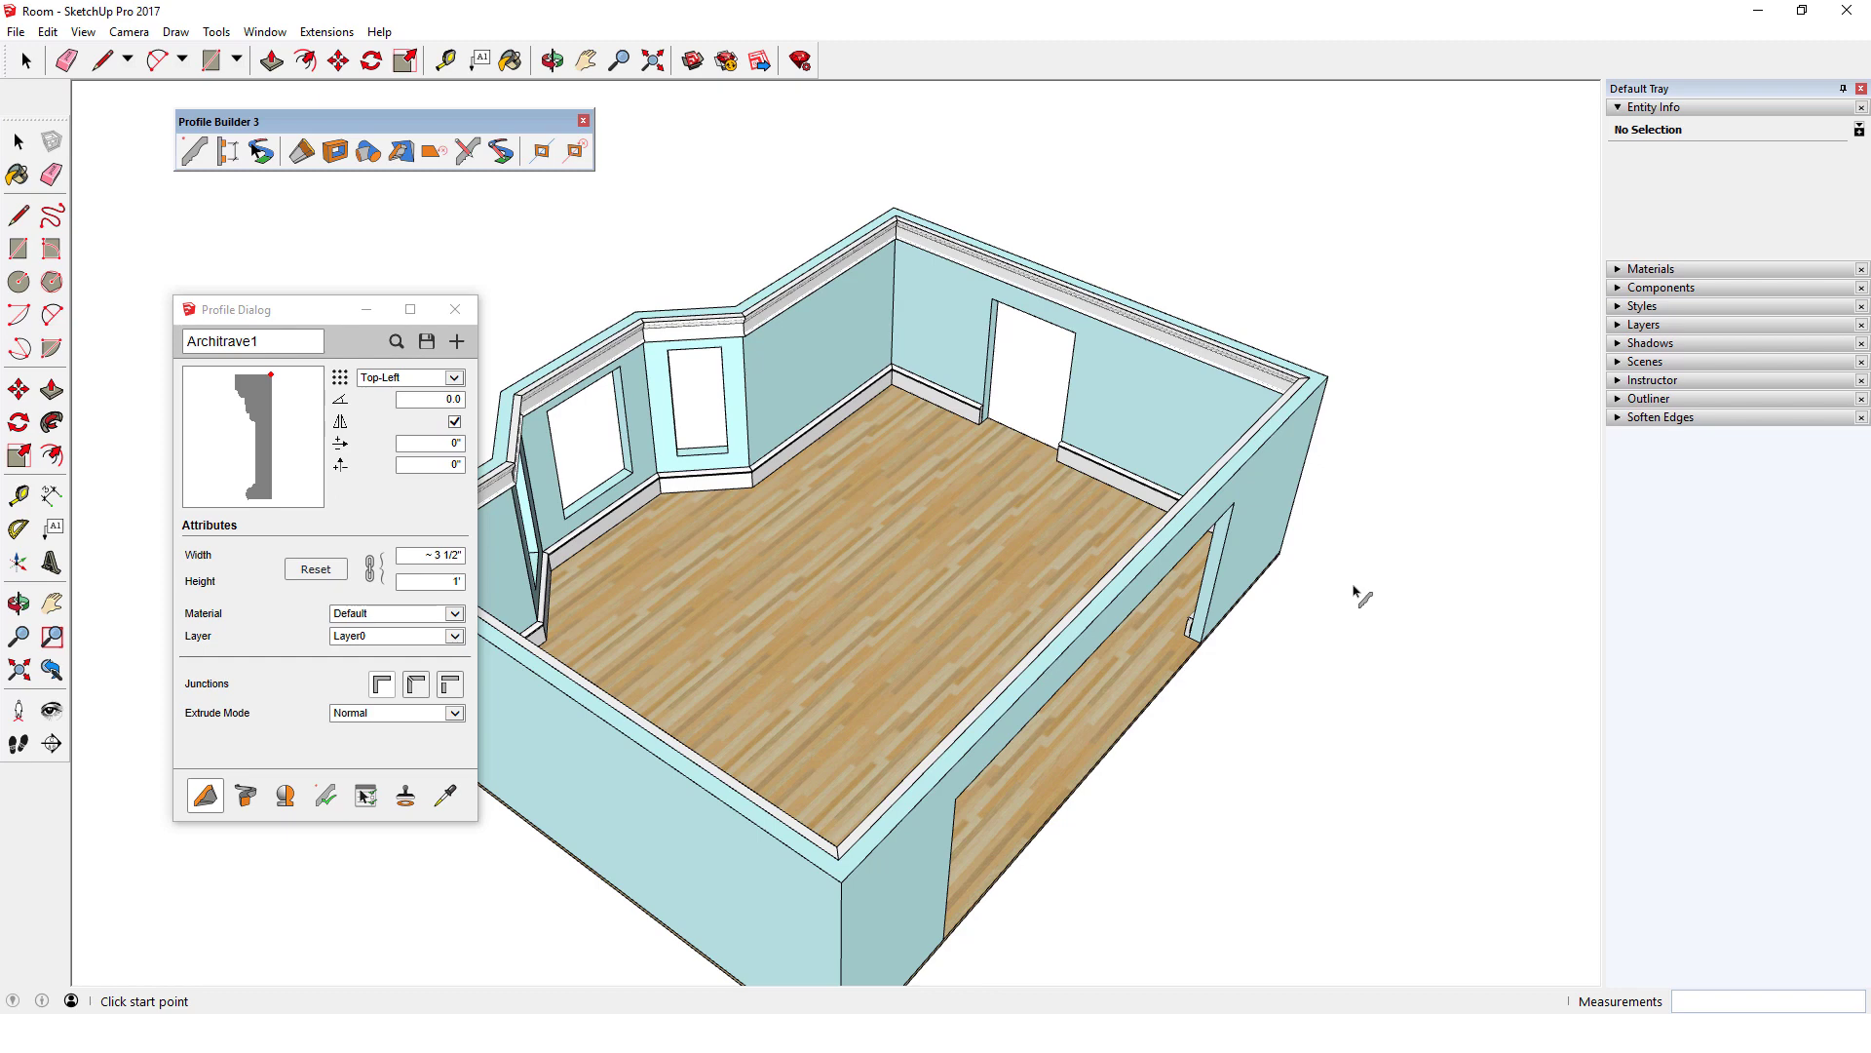
# Undo the mirrored crown and open the room group for editing.
pyautogui.hotkey('ctrl', 'z')
pyautogui.press('space')
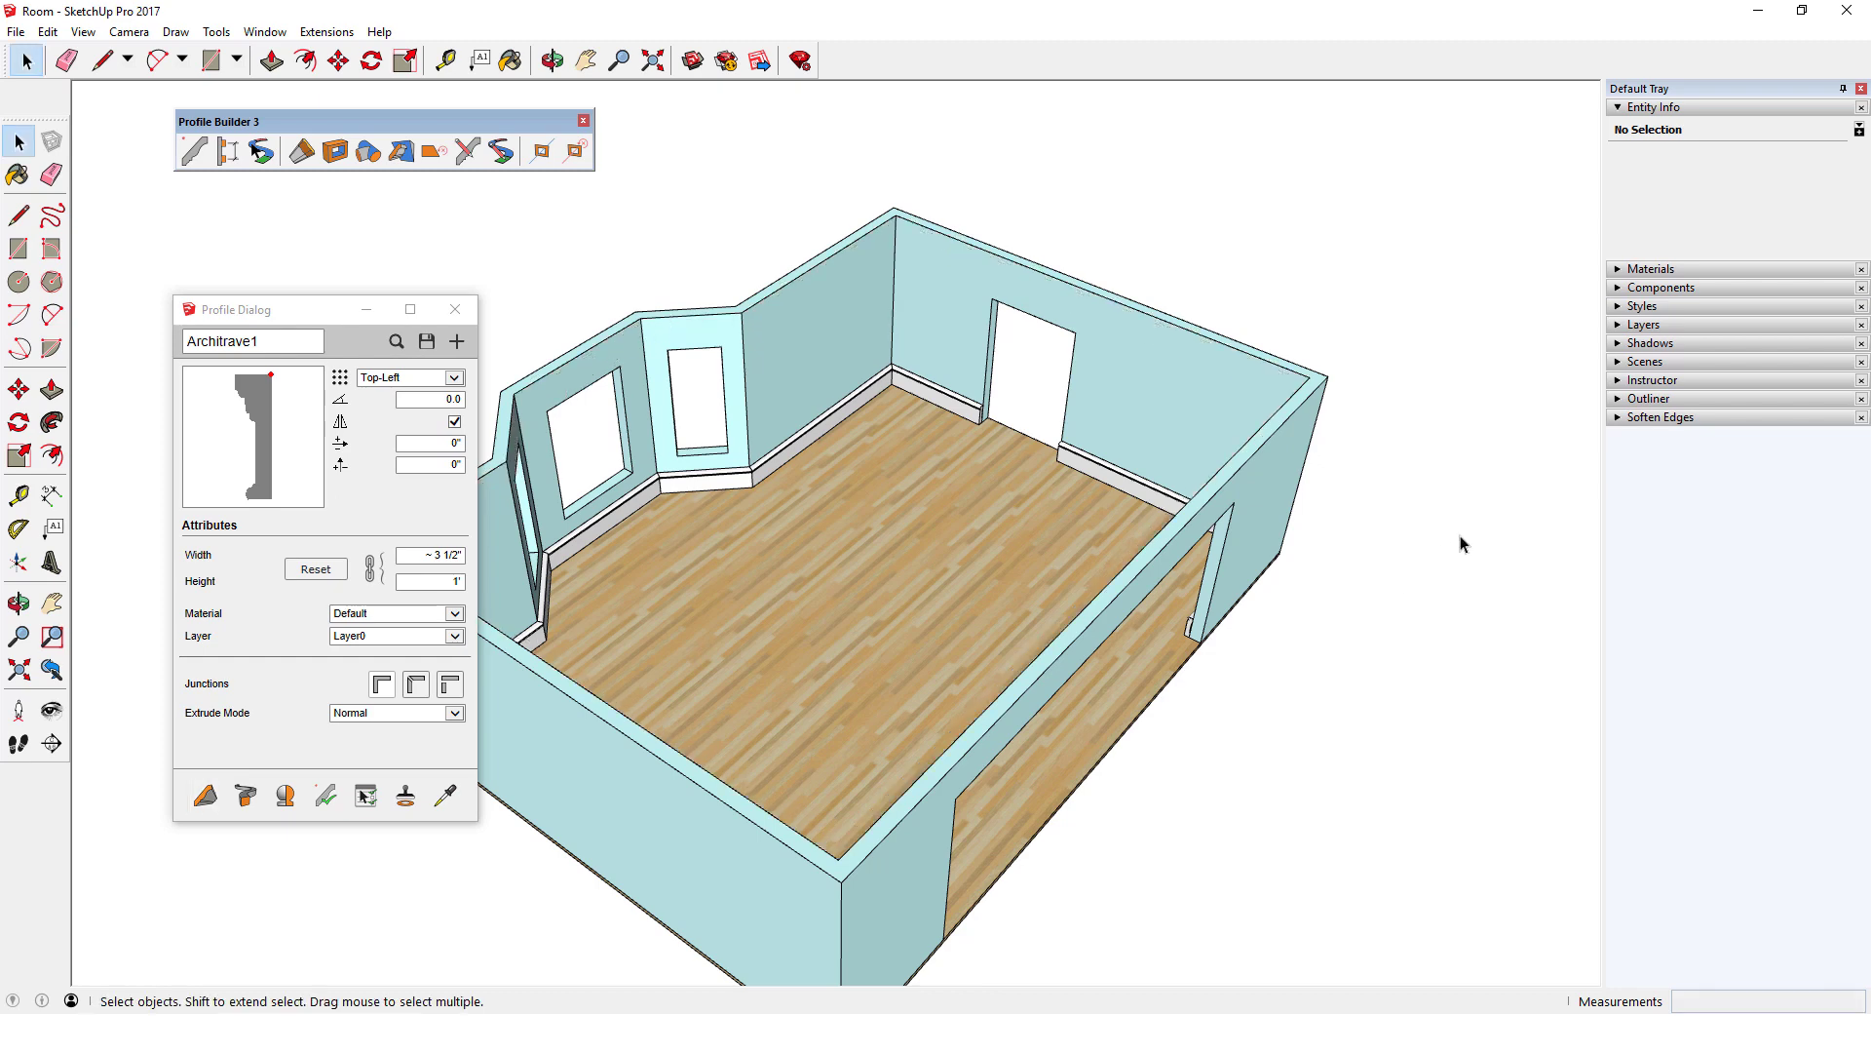
pyautogui.moveTo(1458, 539); pyautogui.dragTo(1037, 345, button='middle')
pyautogui.rightClick(1037, 345)
pyautogui.click(1084, 447)
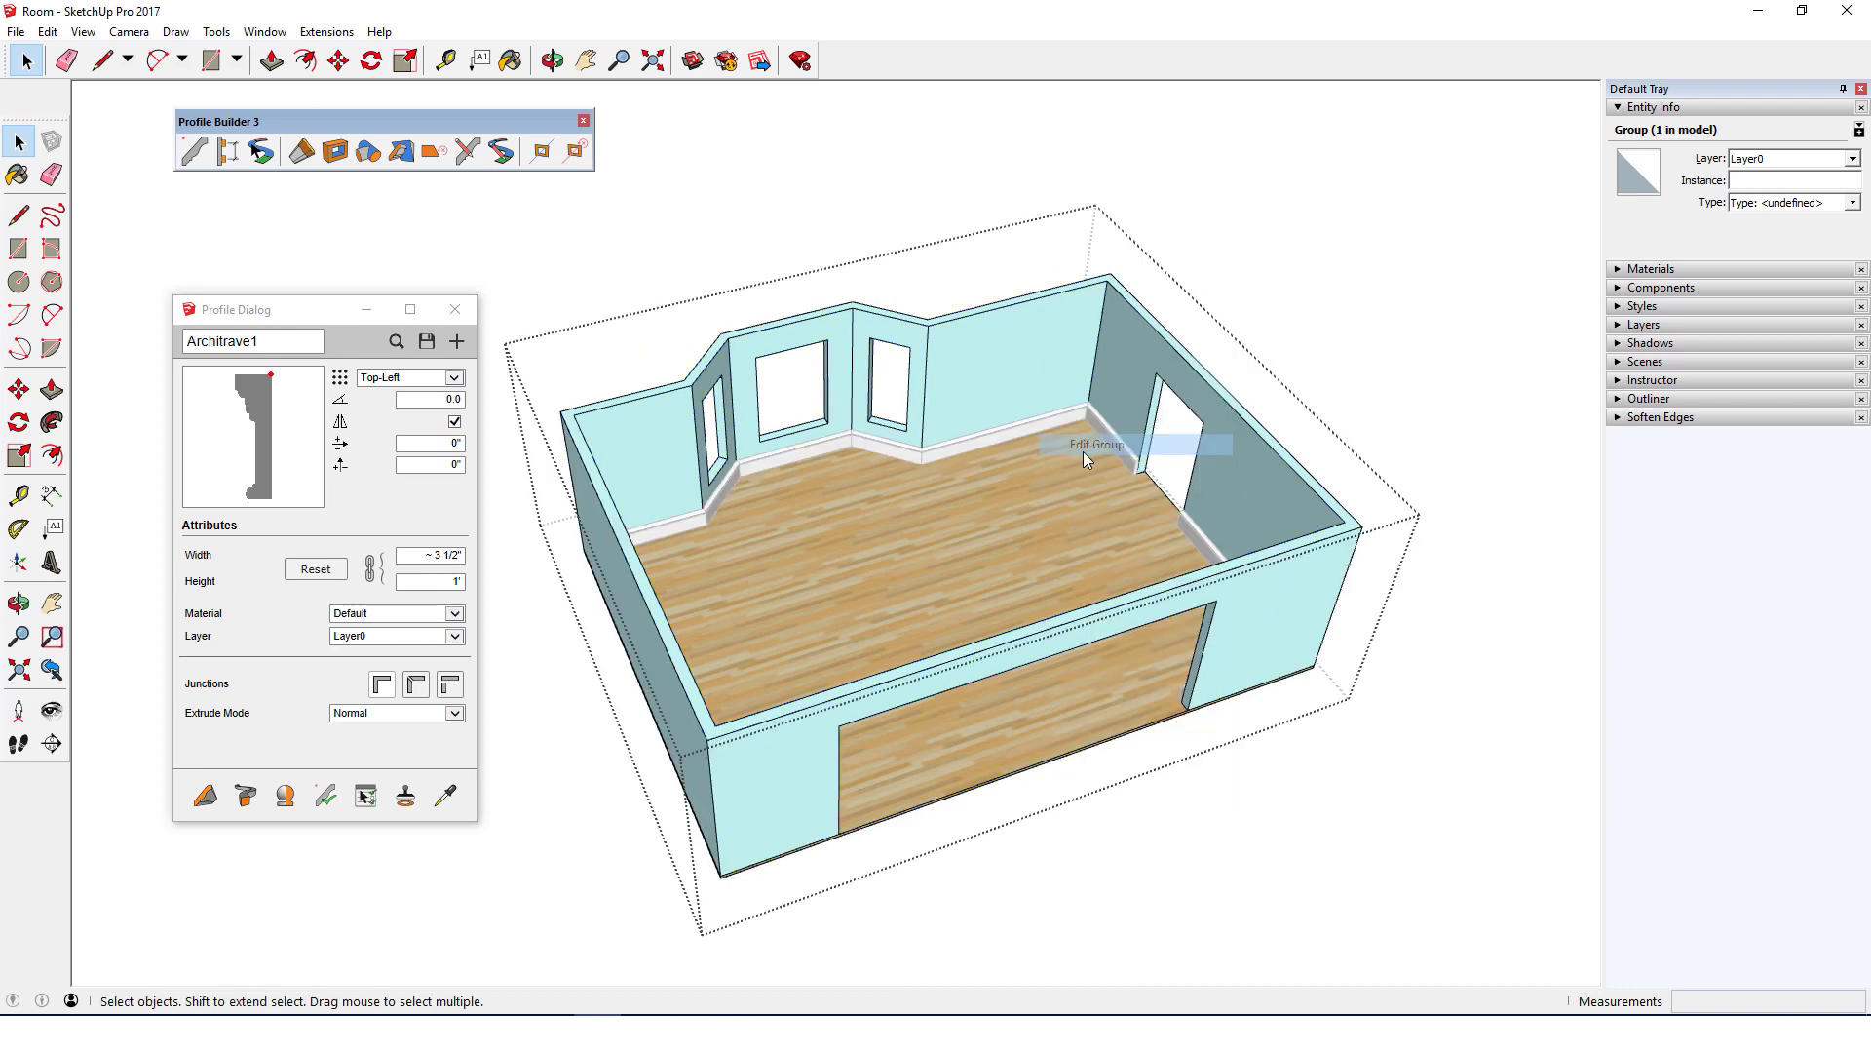
# Draw a temporary ceiling face across the wall tops, delete it, and close the group.
pyautogui.click(103, 60)
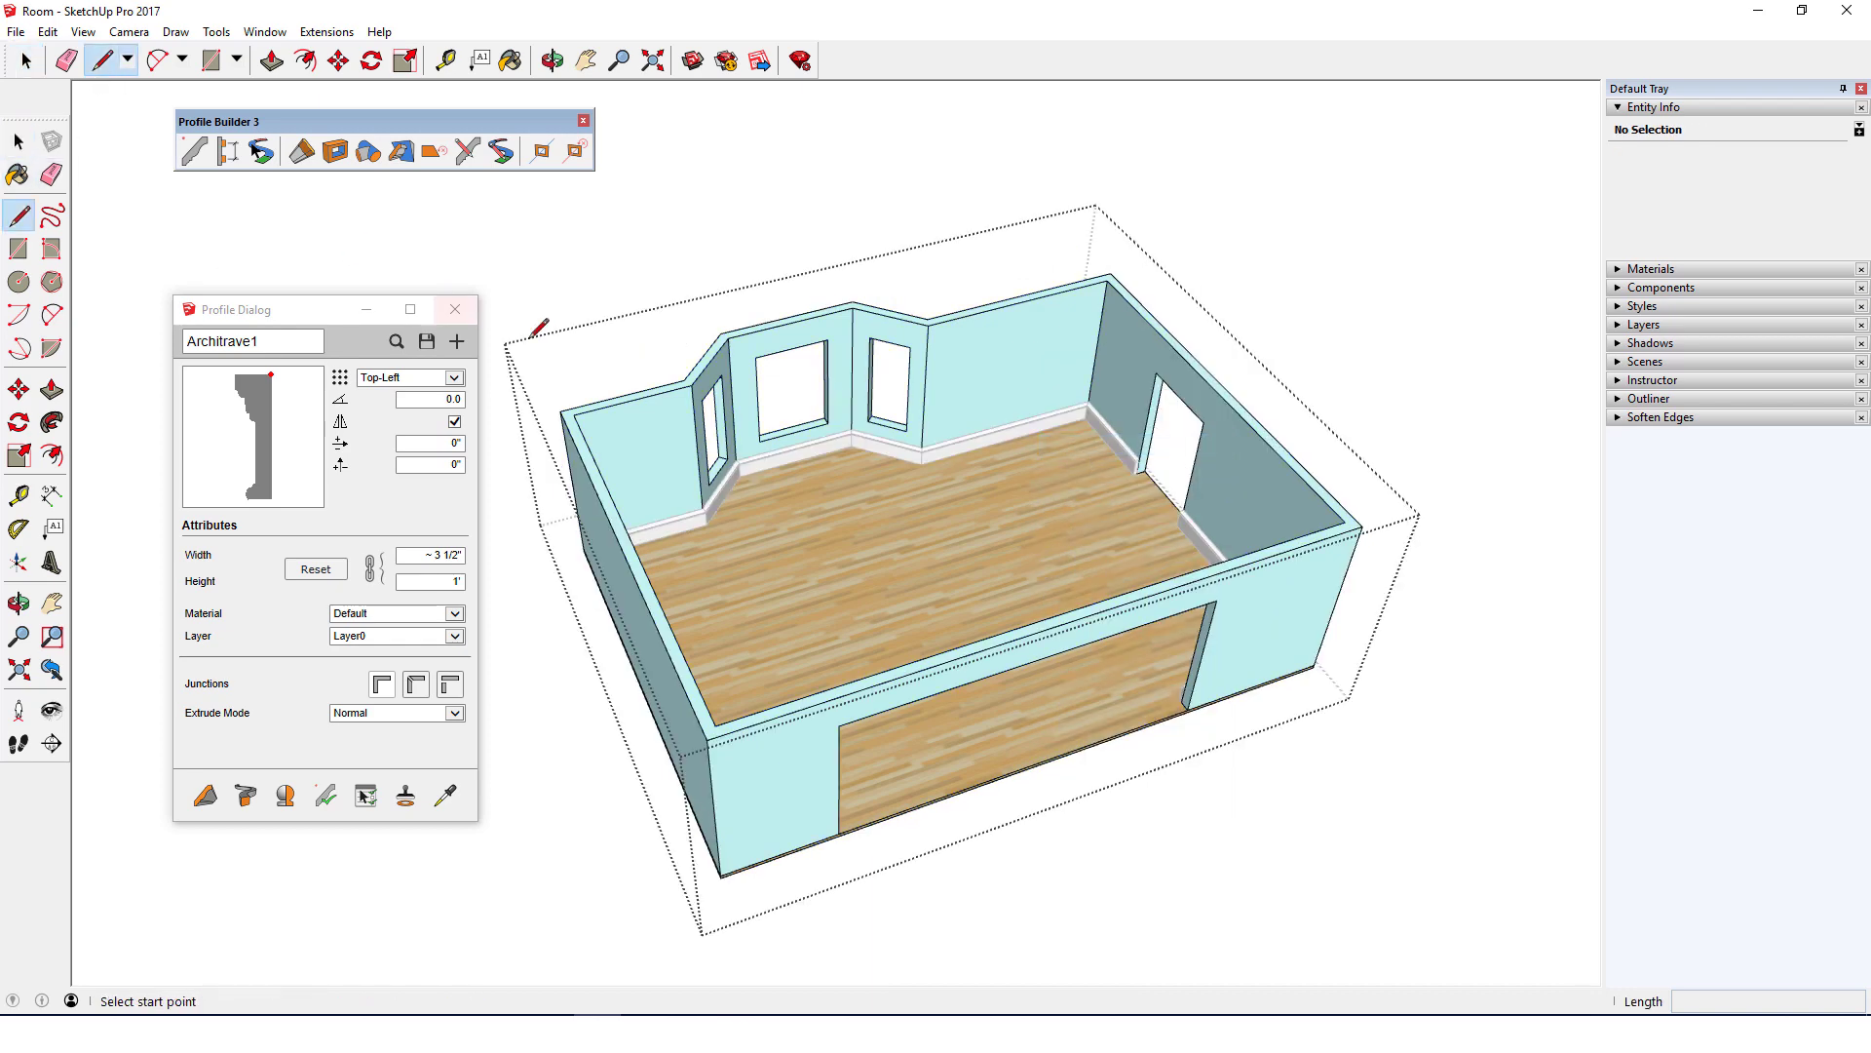
pyautogui.click(573, 415)
pyautogui.click(693, 384)
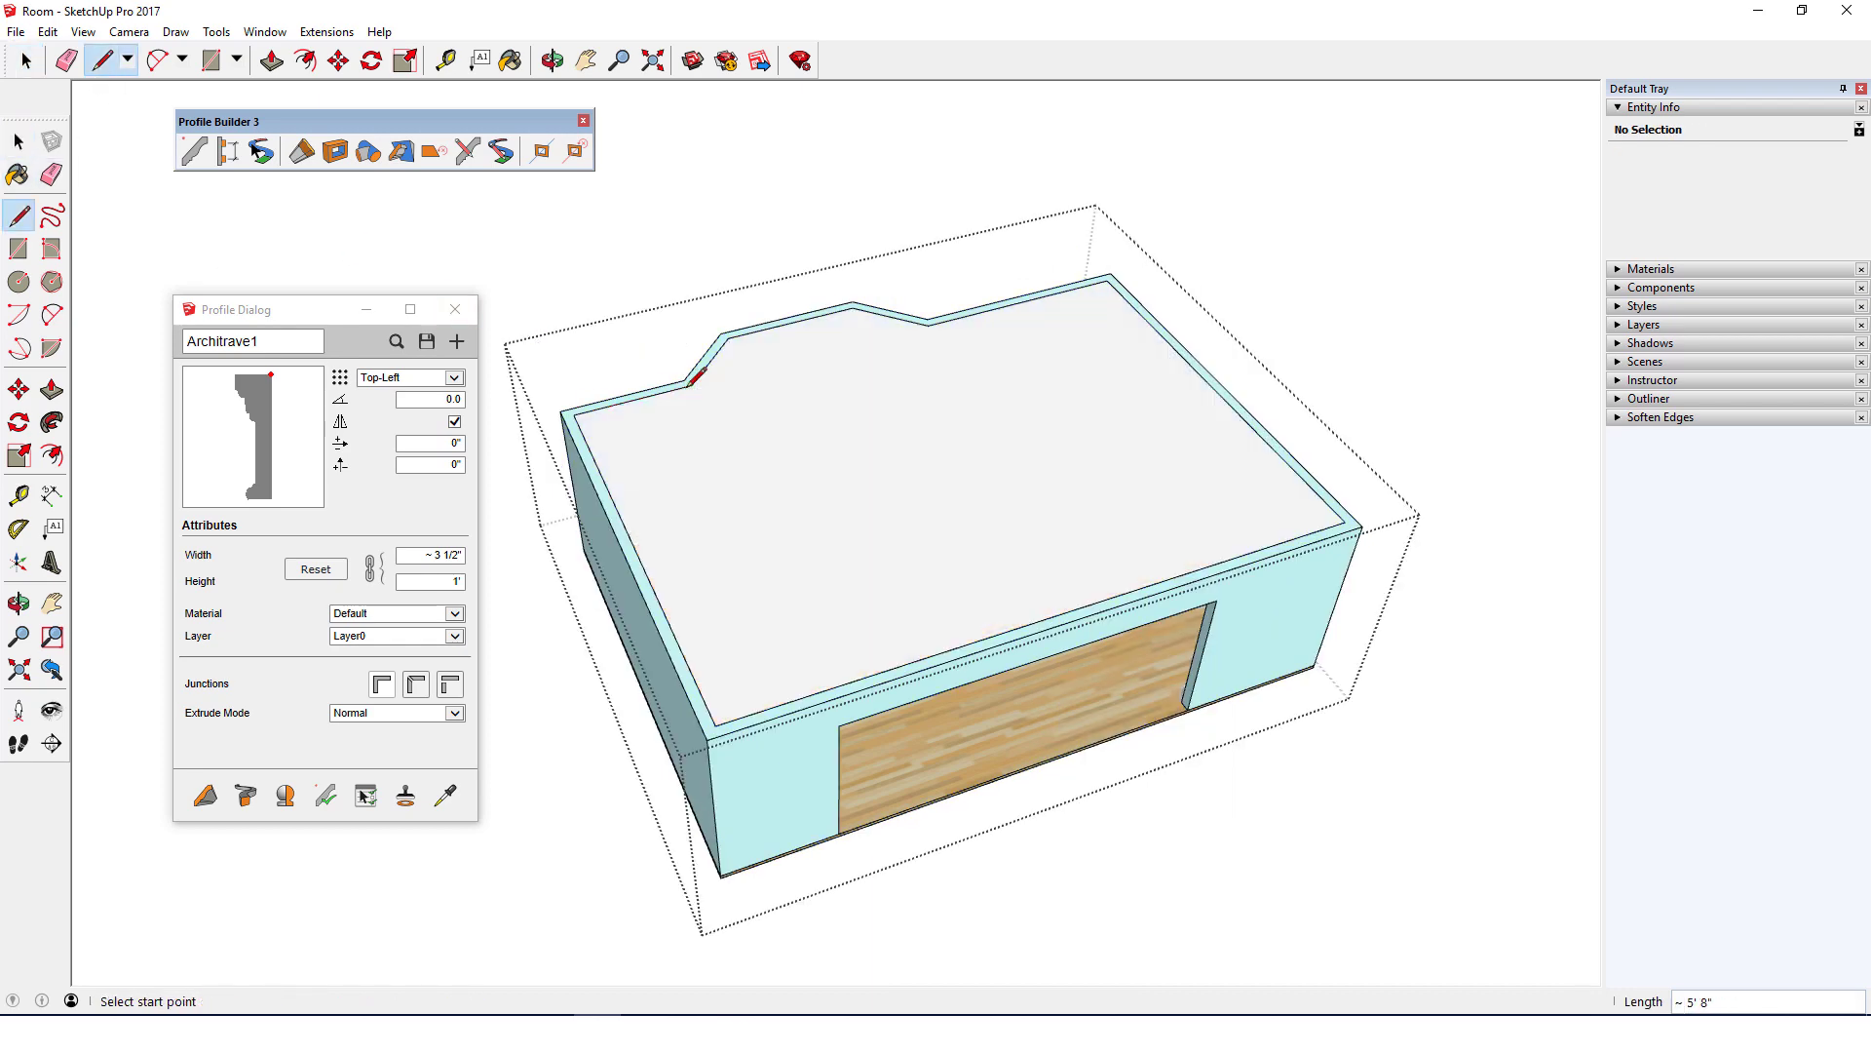
pyautogui.press('space')
pyautogui.click(952, 434)
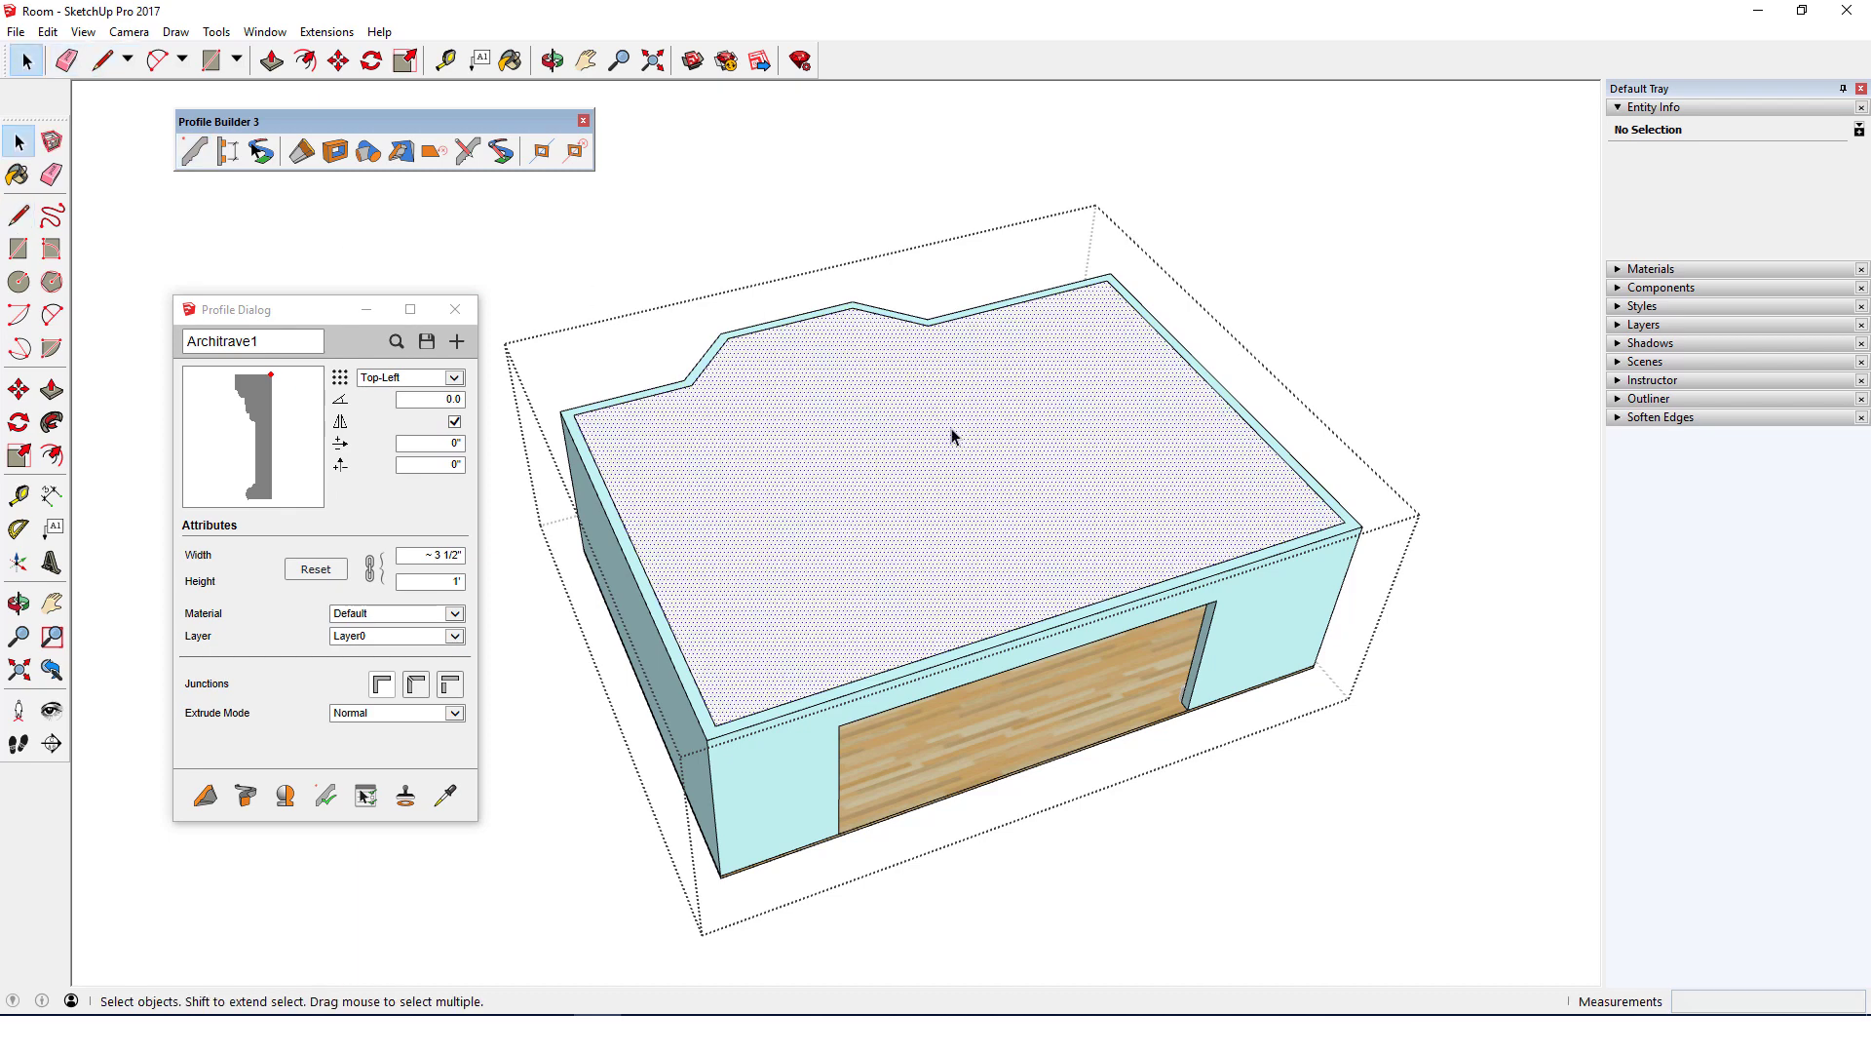
pyautogui.press('Delete')
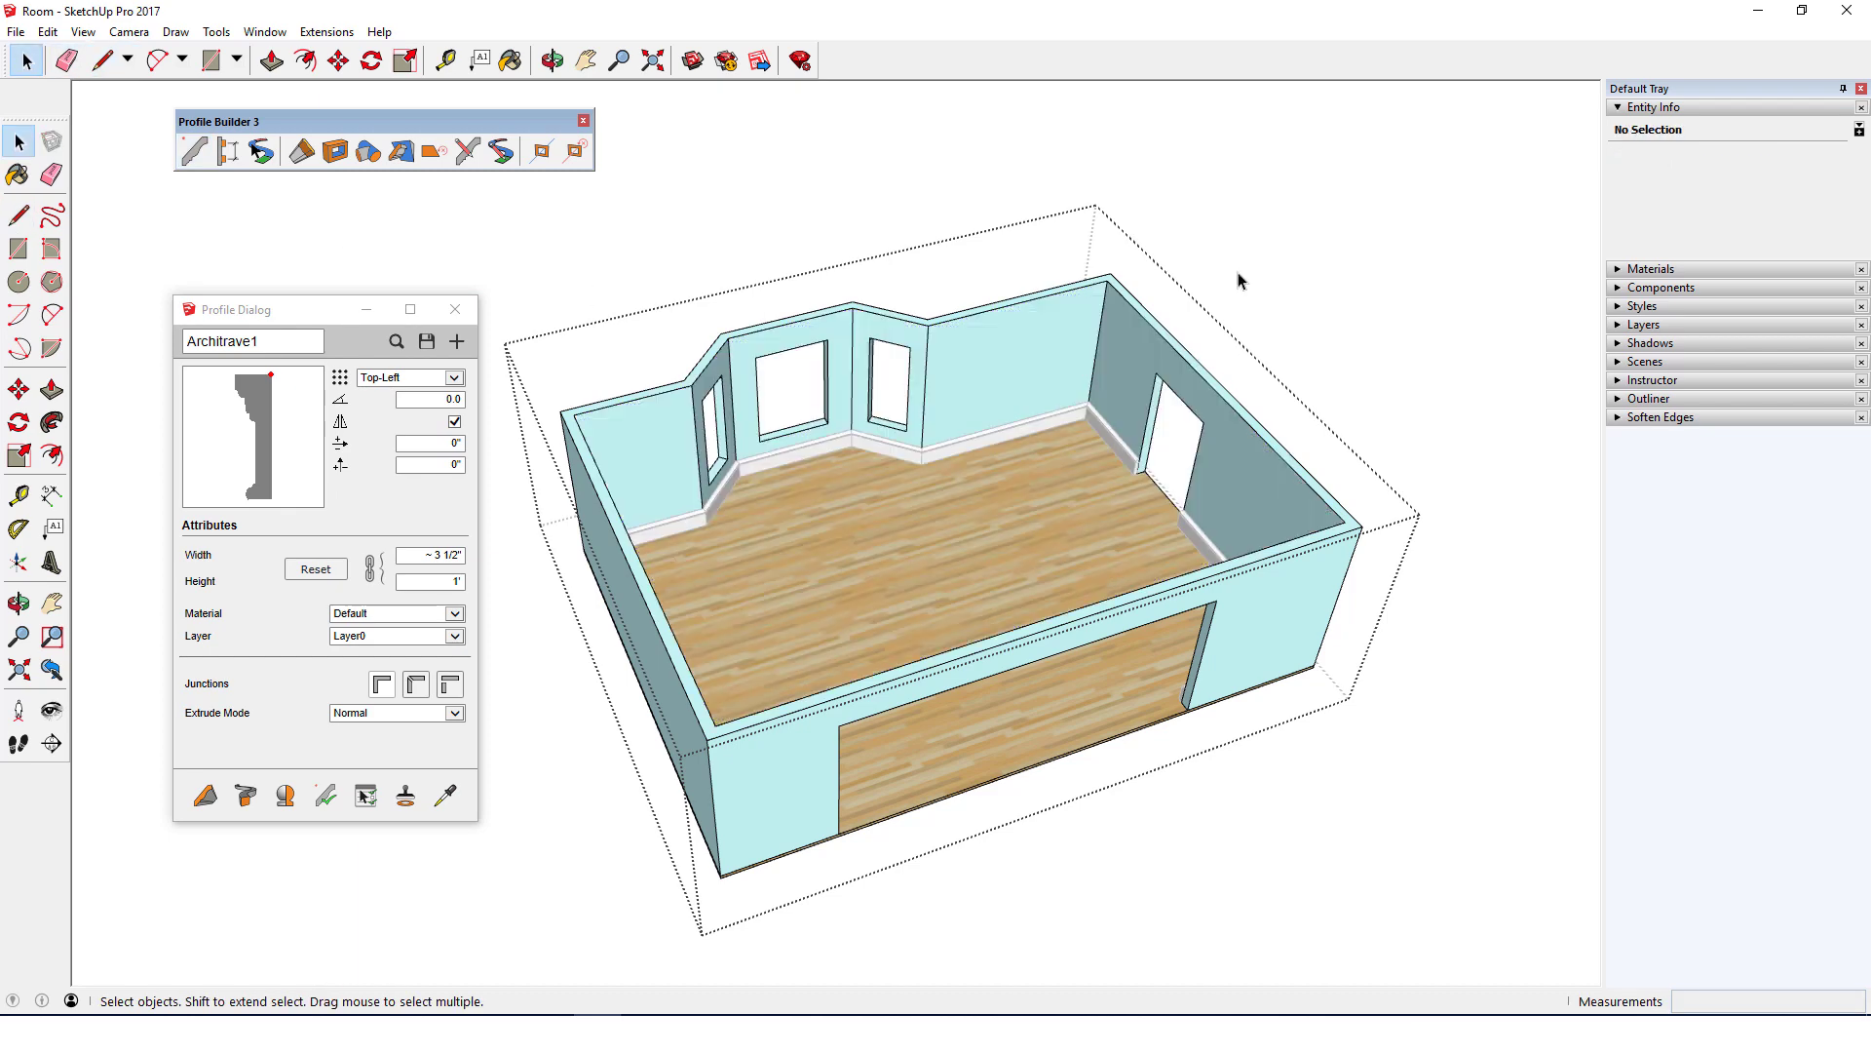
pyautogui.rightClick(1242, 244)
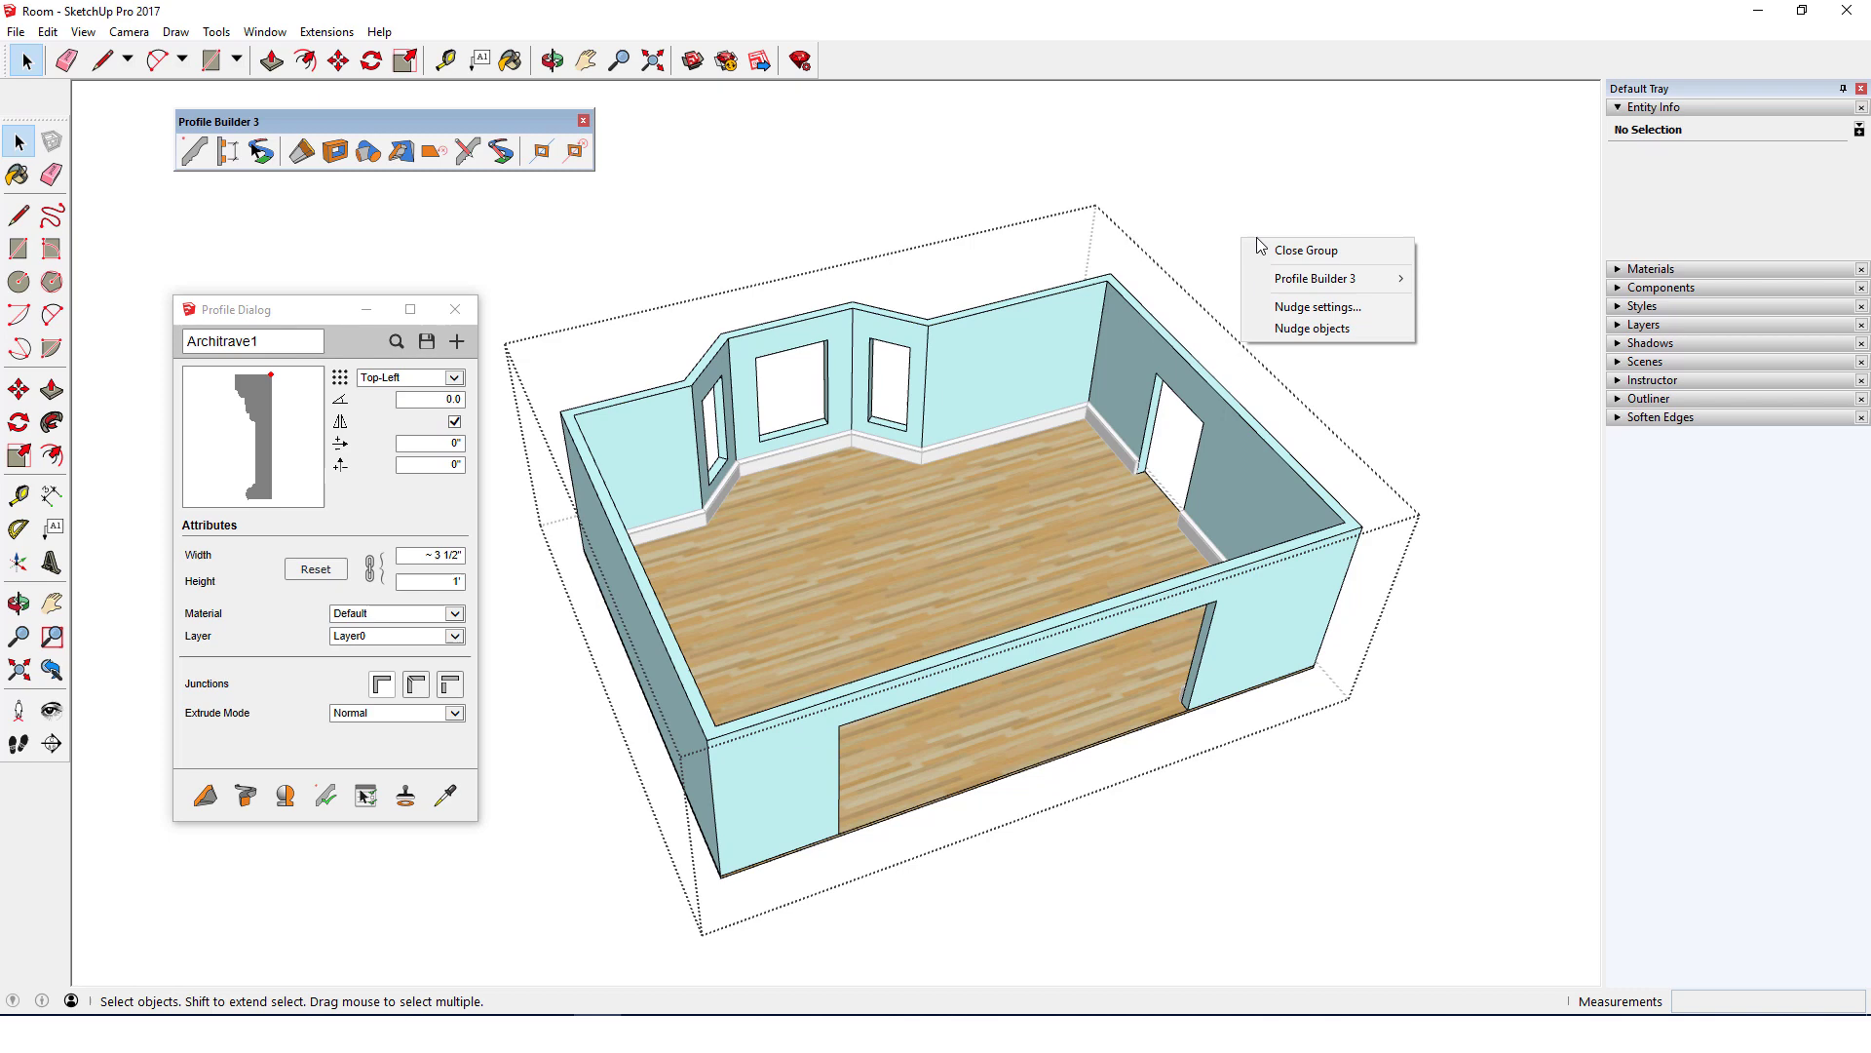
pyautogui.click(1271, 249)
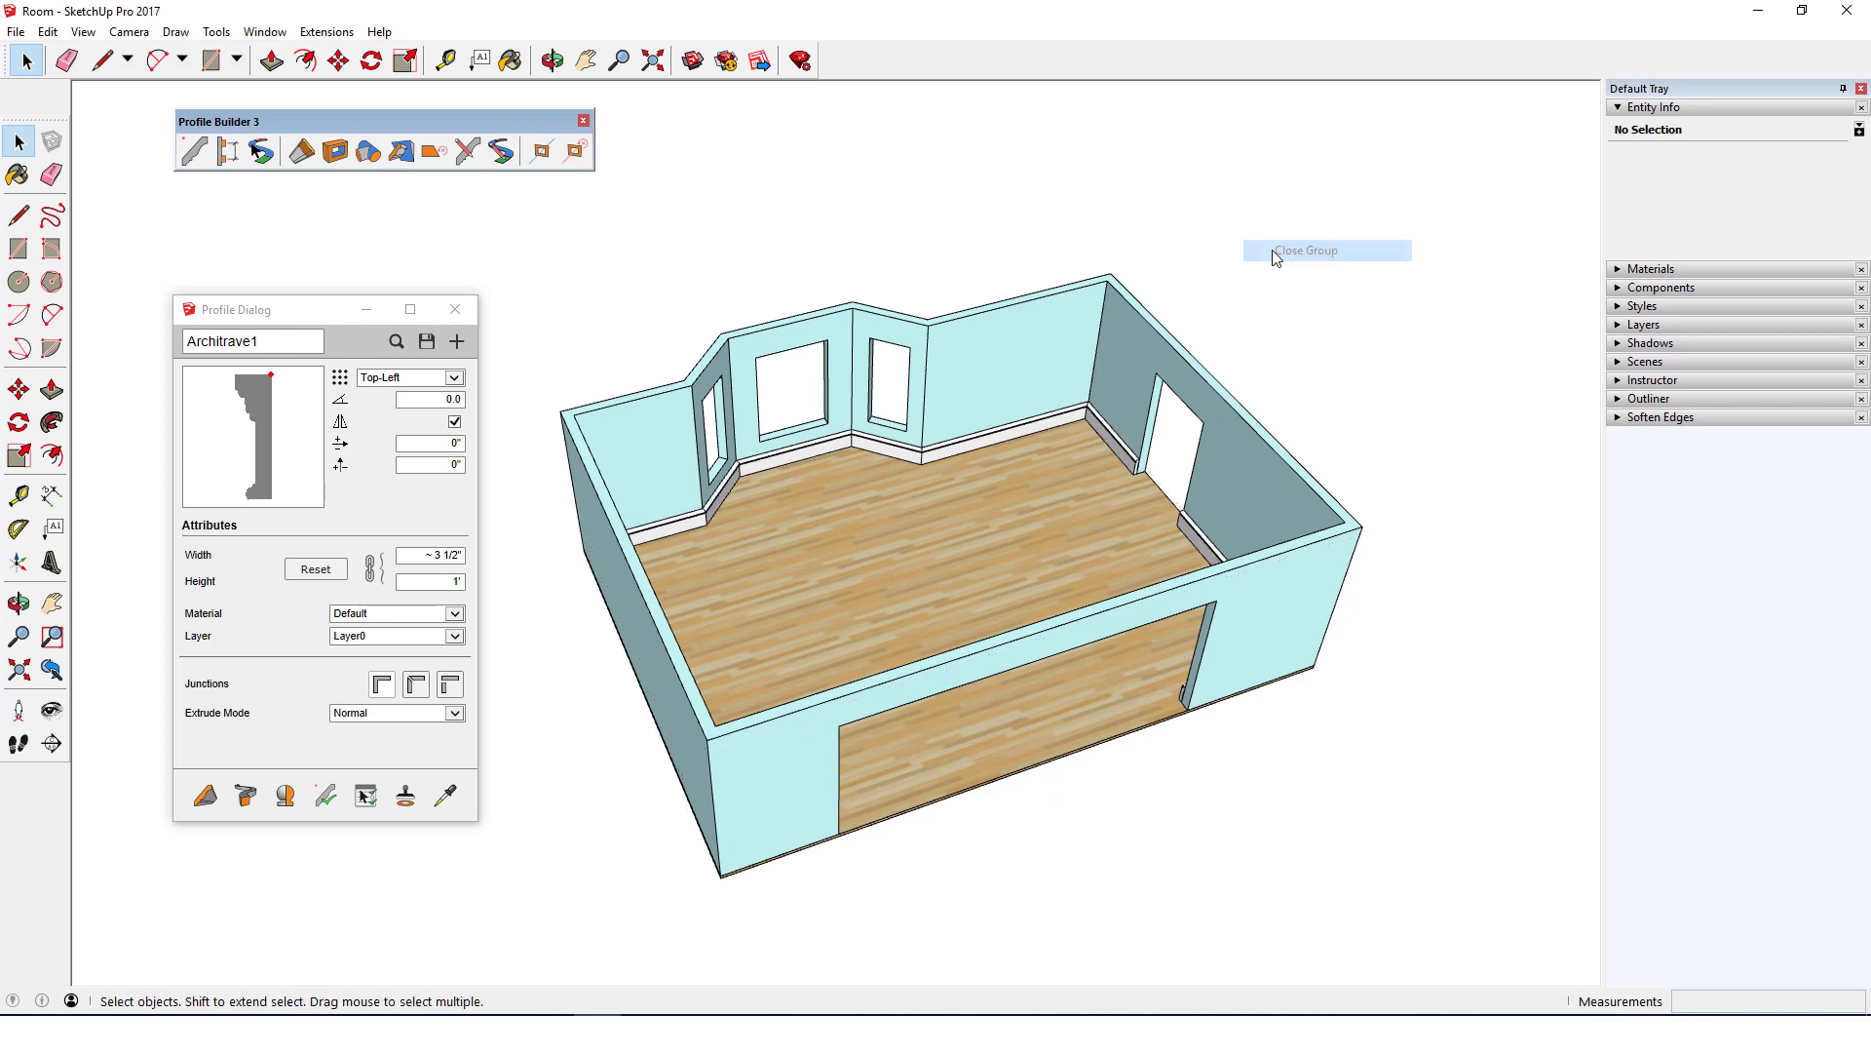
# Paste the ceiling face back in place and select it as the molding path.
pyautogui.click(47, 31)
pyautogui.click(91, 170)
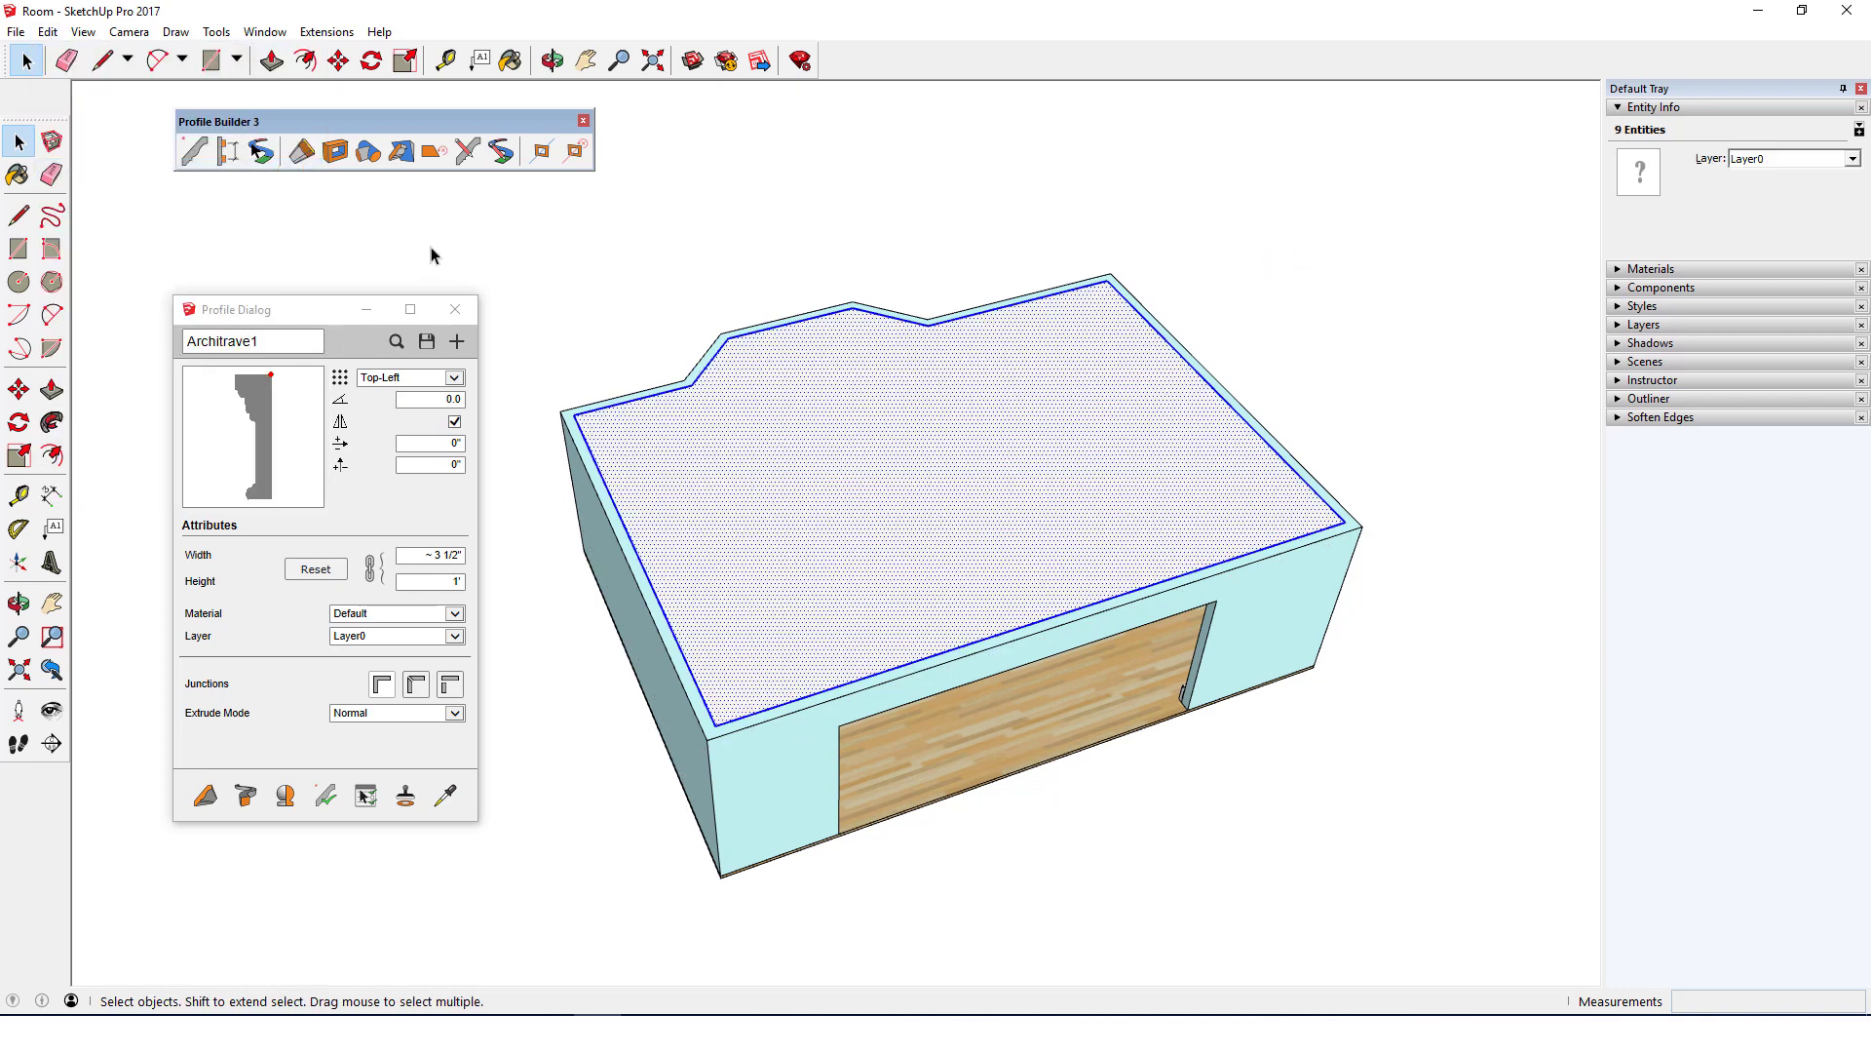
pyautogui.click(776, 304)
pyautogui.click(867, 511)
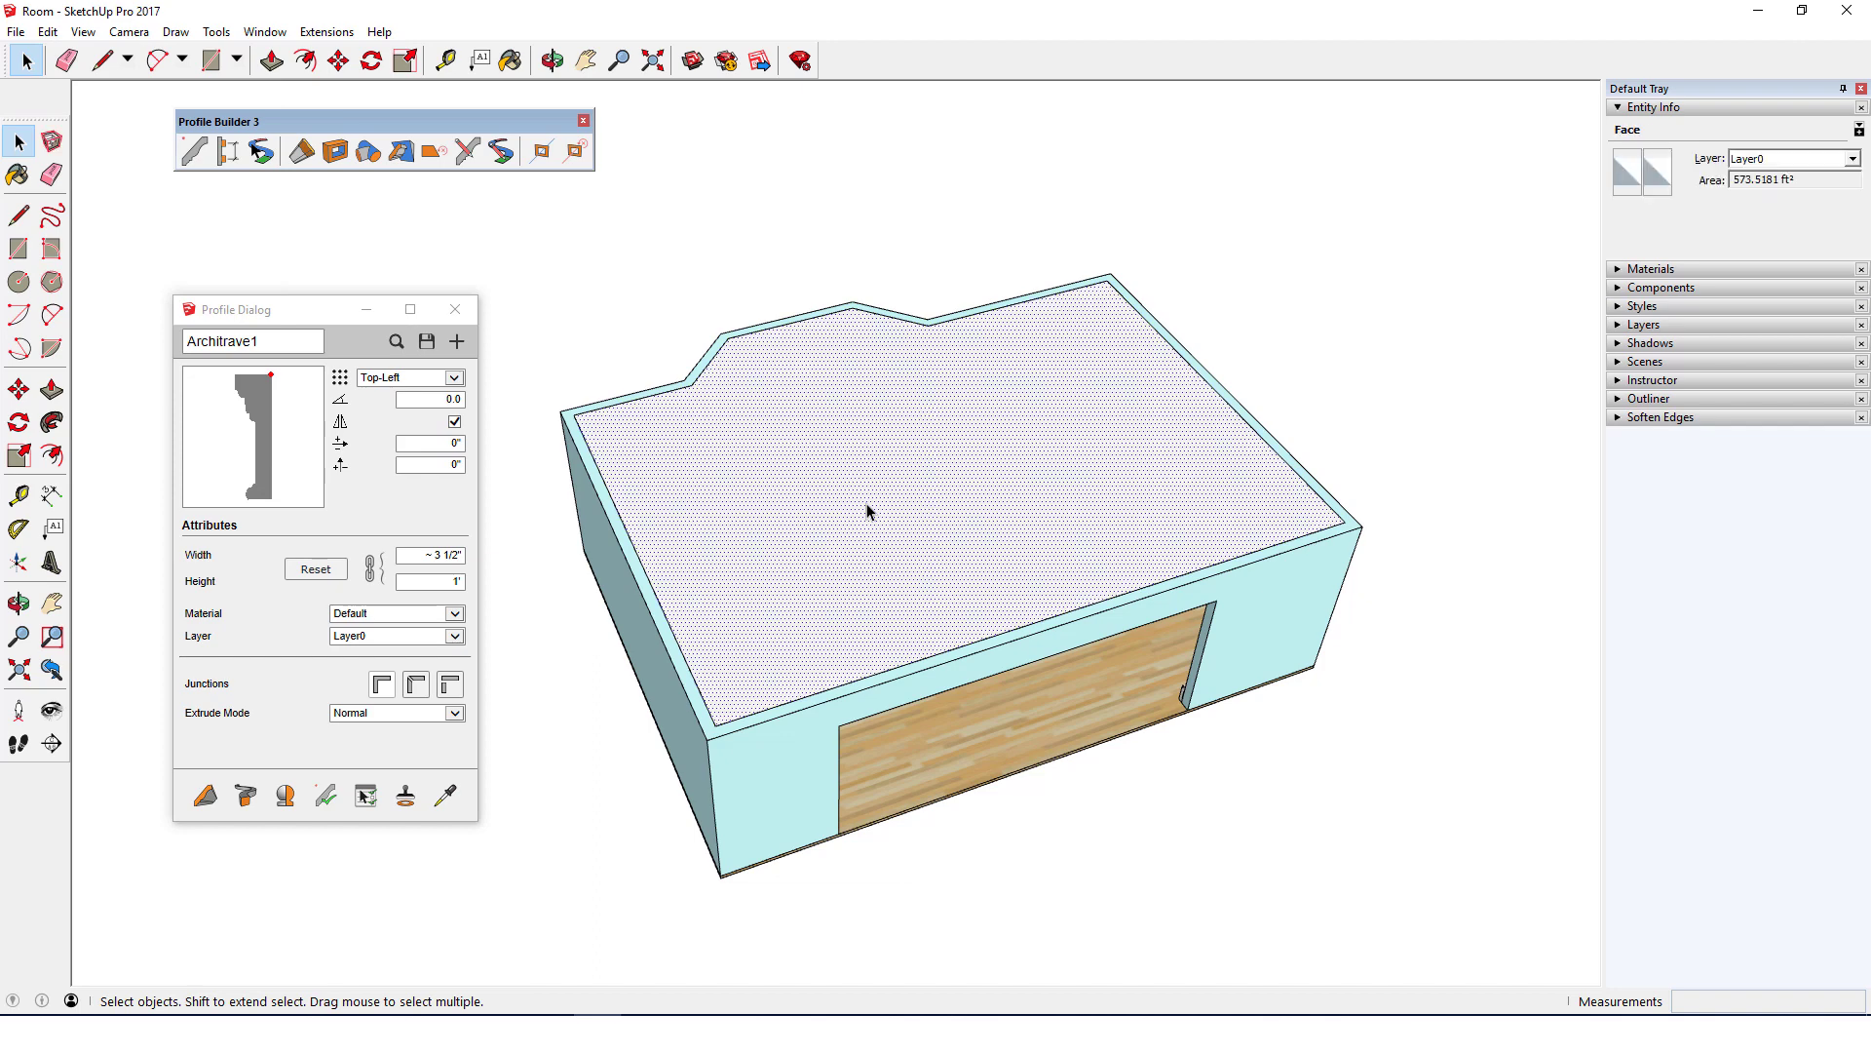
# Build unmirrored Architrave1 crown along the face's edges, then erase the ceiling face.
pyautogui.click(454, 421)
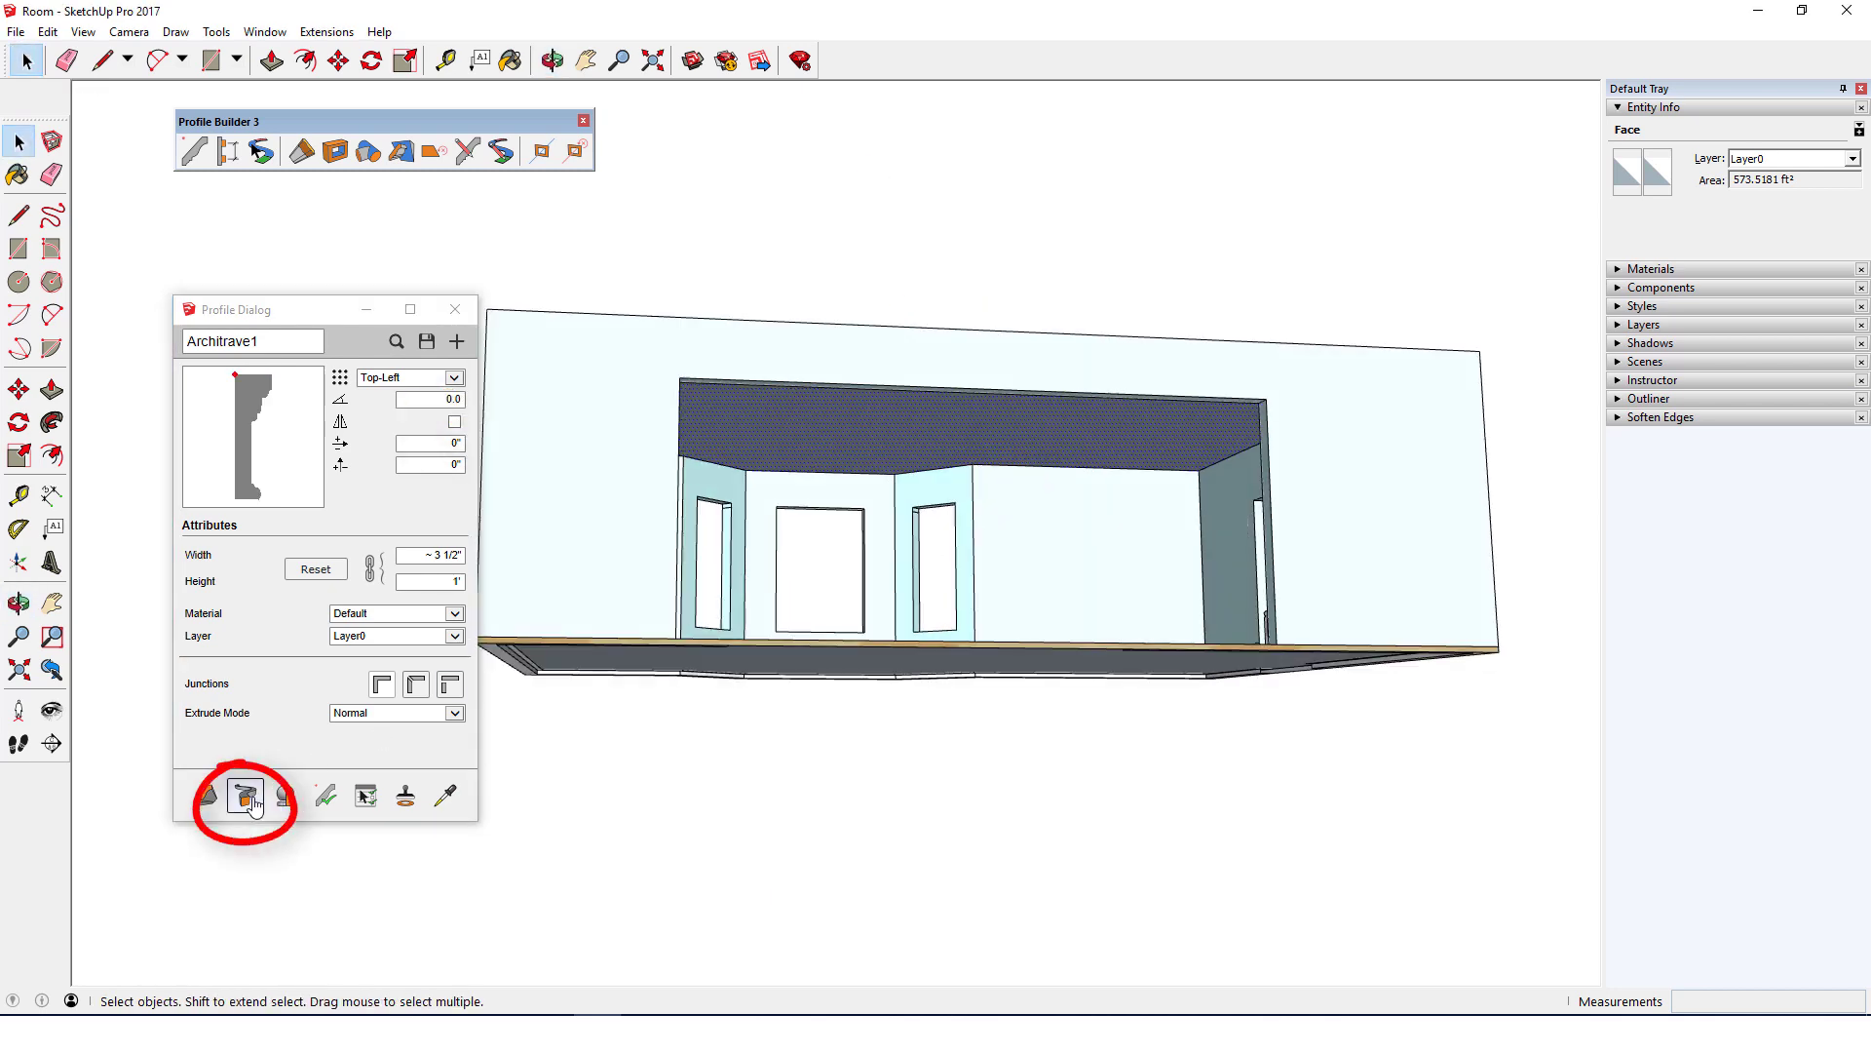
pyautogui.click(247, 797)
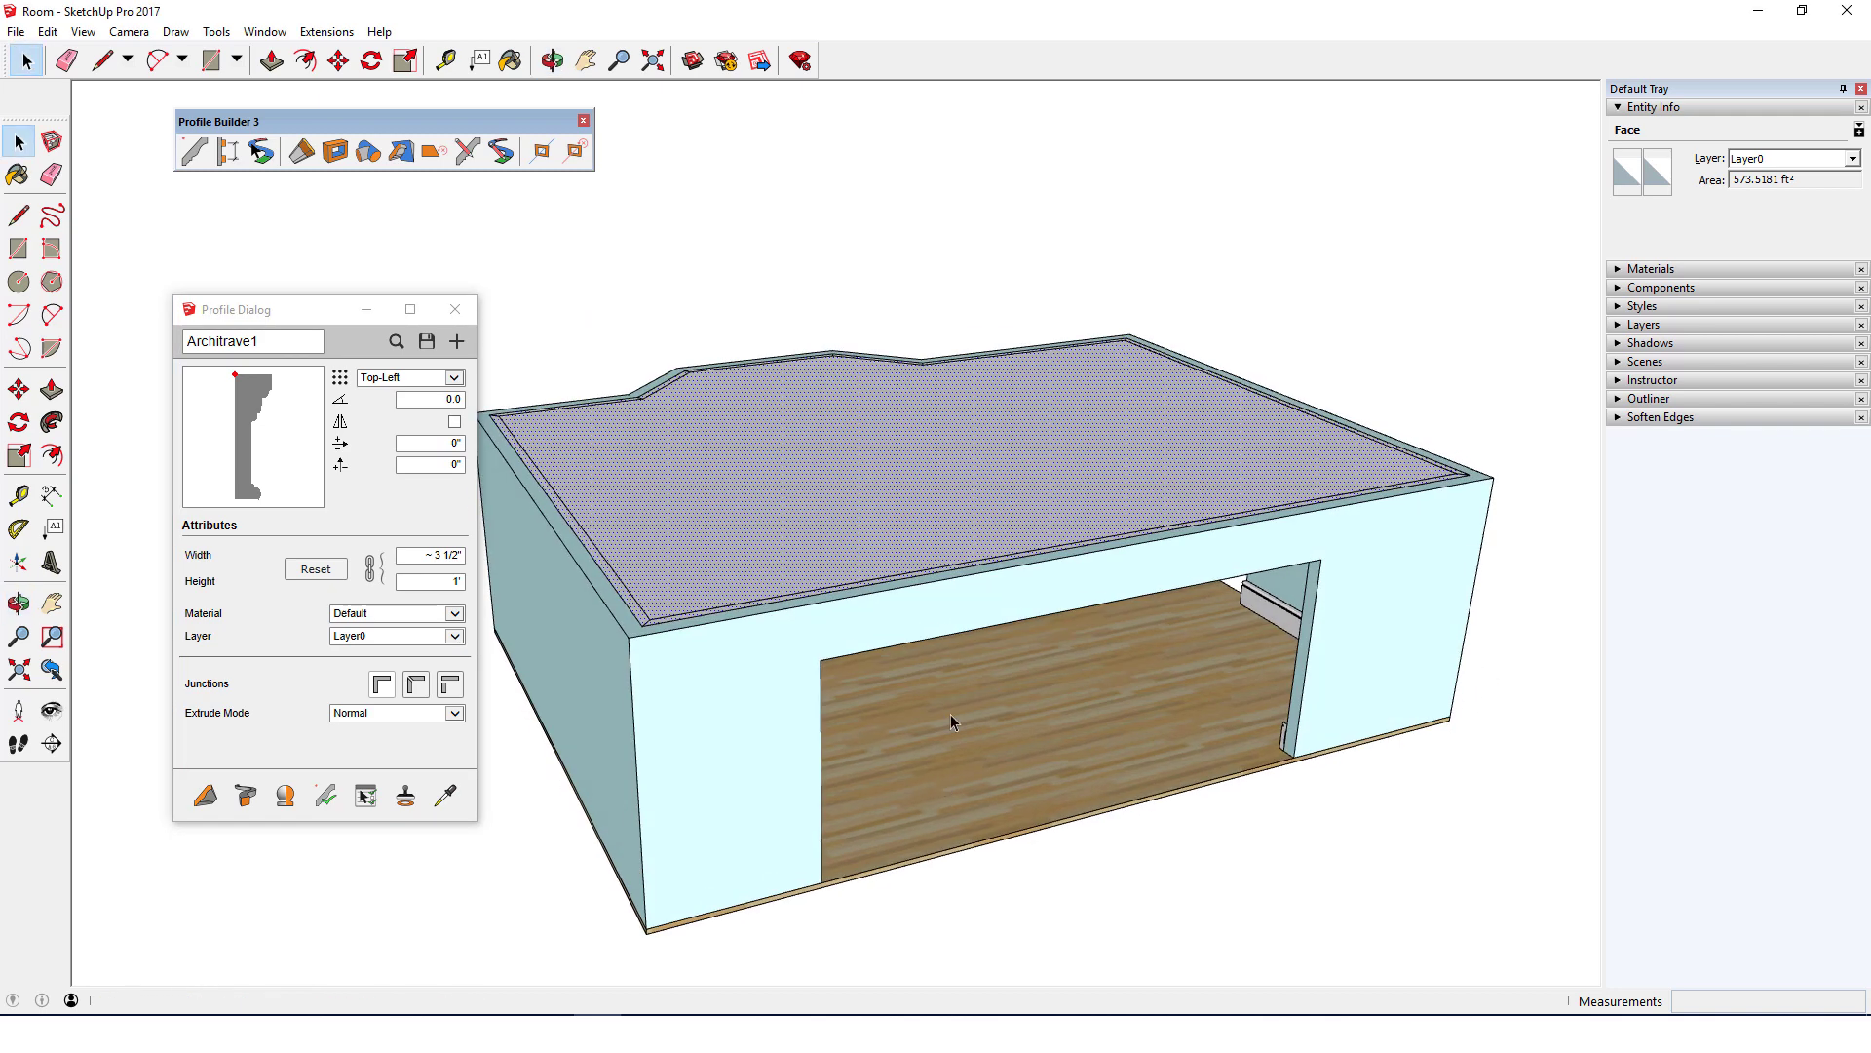
pyautogui.rightClick(960, 428)
pyautogui.click(1002, 456)
pyautogui.moveTo(990, 447); pyautogui.dragTo(994, 510, button='middle')
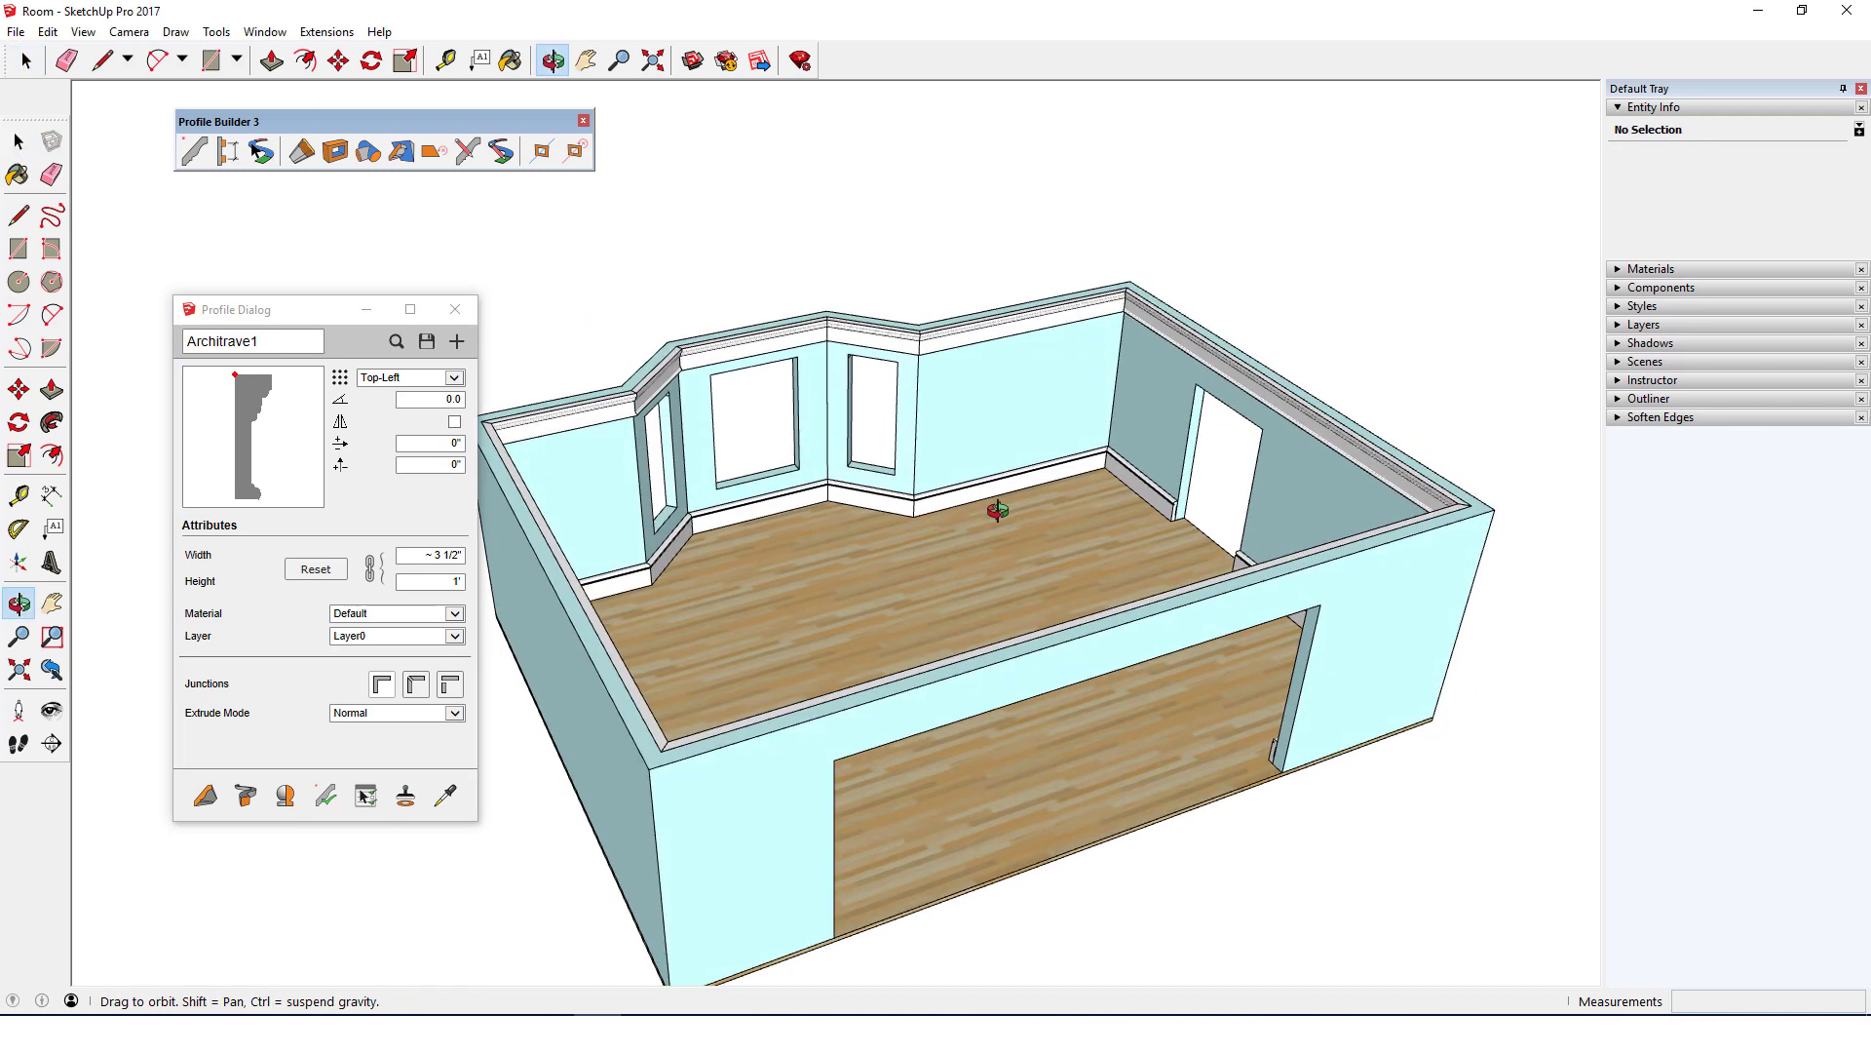
pyautogui.scroll(-1, 1388, 374)
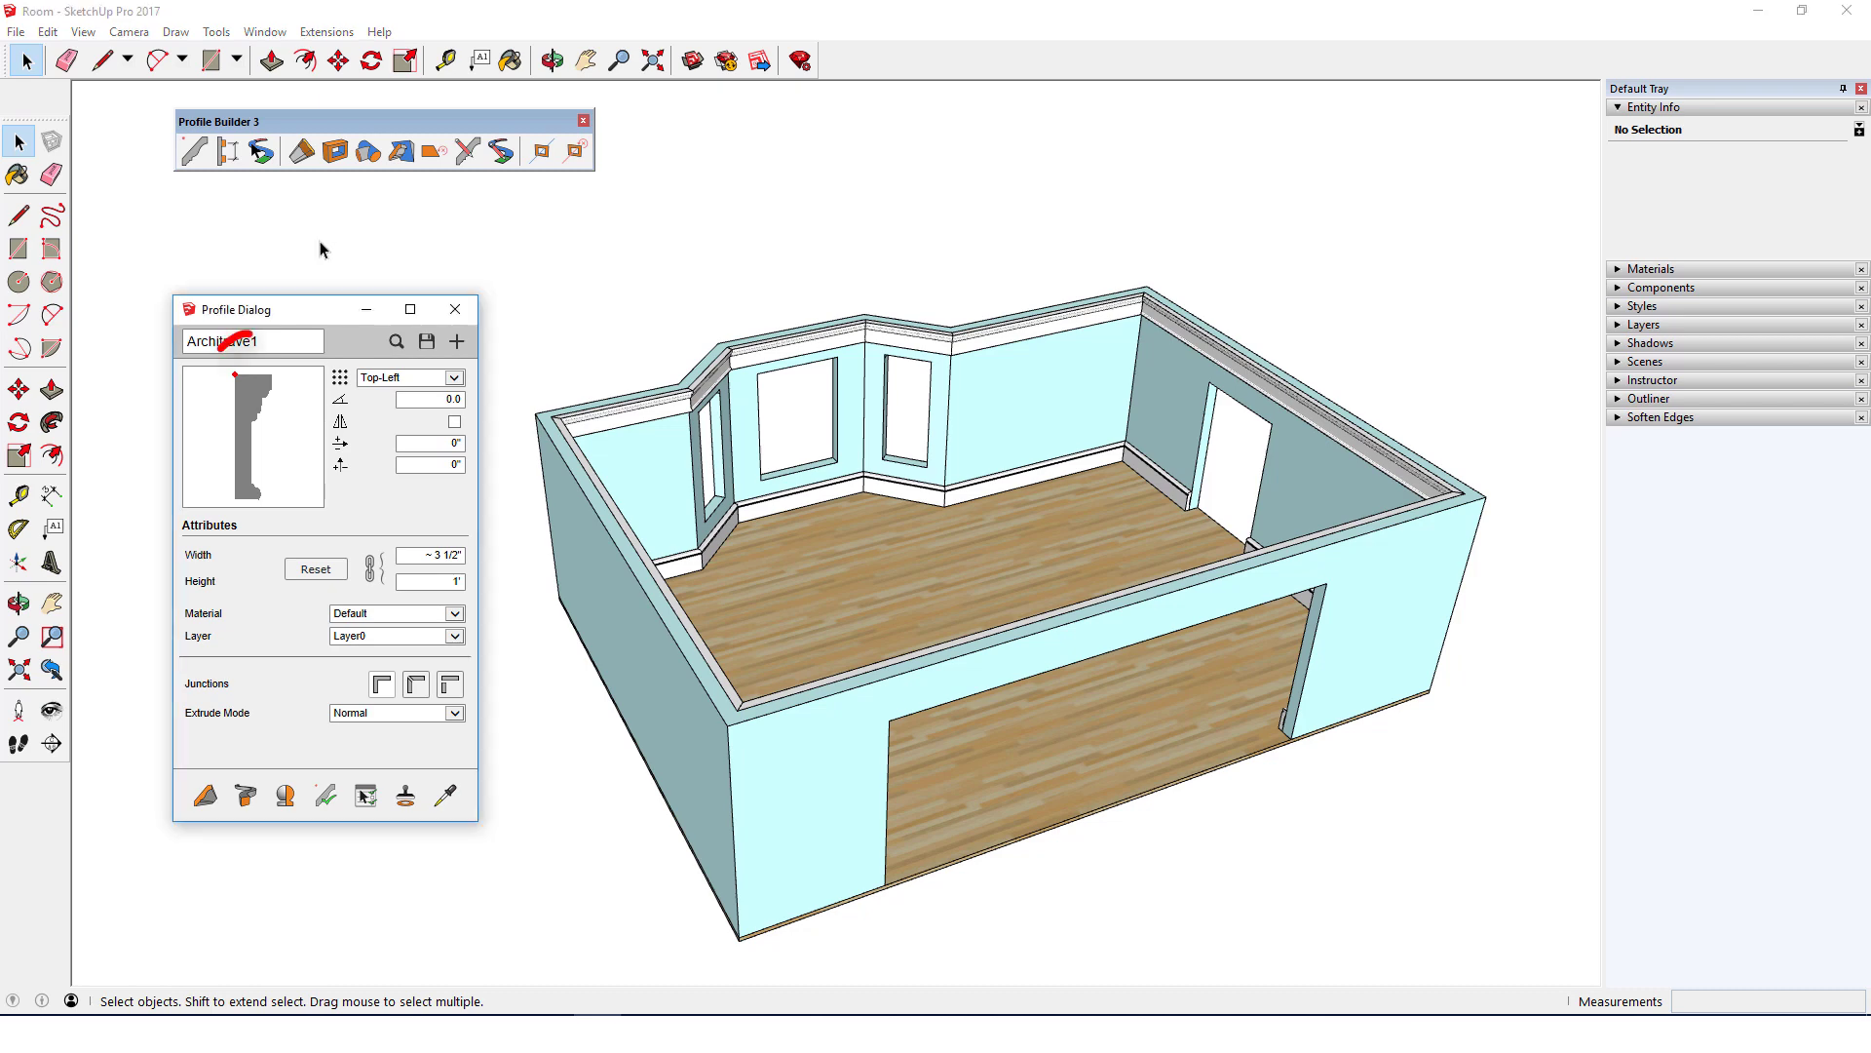
# Step Architrave1's anchor down to Bottom-Left and enter a 3' vertical offset.
pyautogui.press('Down')
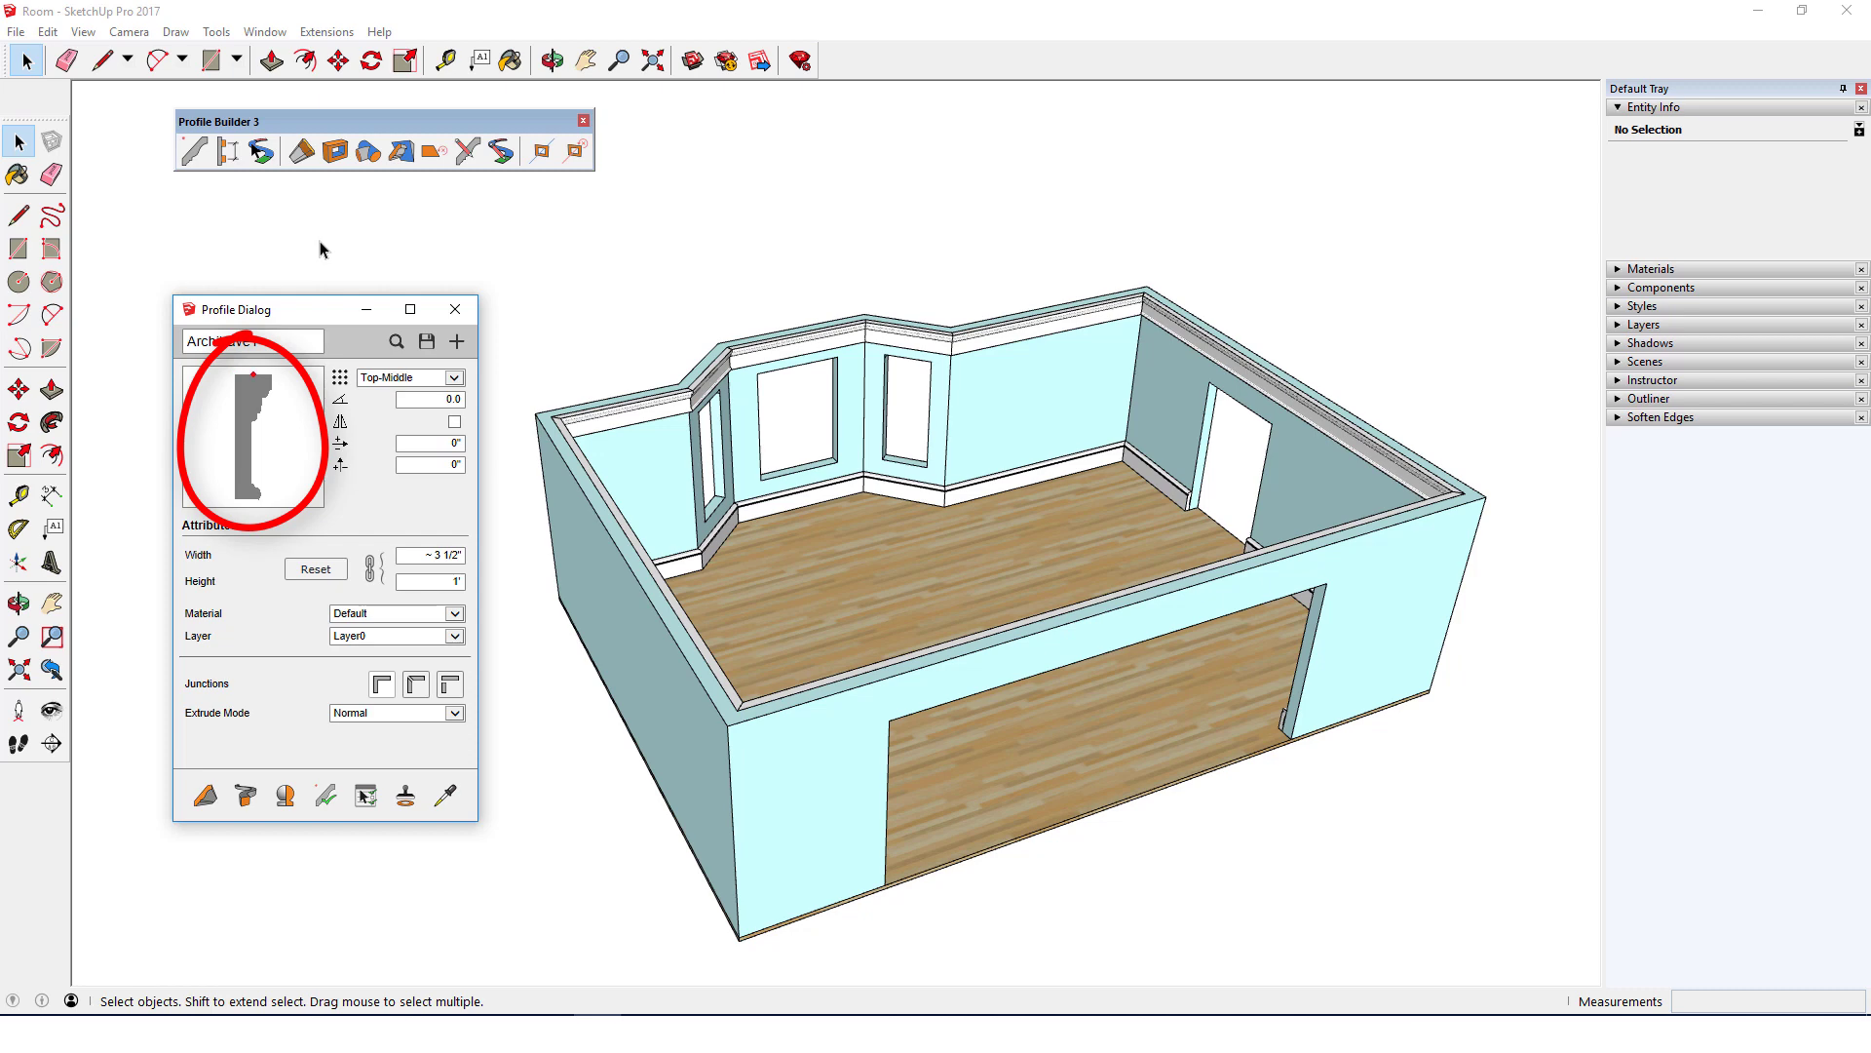
pyautogui.press('Down')
pyautogui.press('Down')
pyautogui.press('Down')
pyautogui.press('Down')
pyautogui.press('Down')
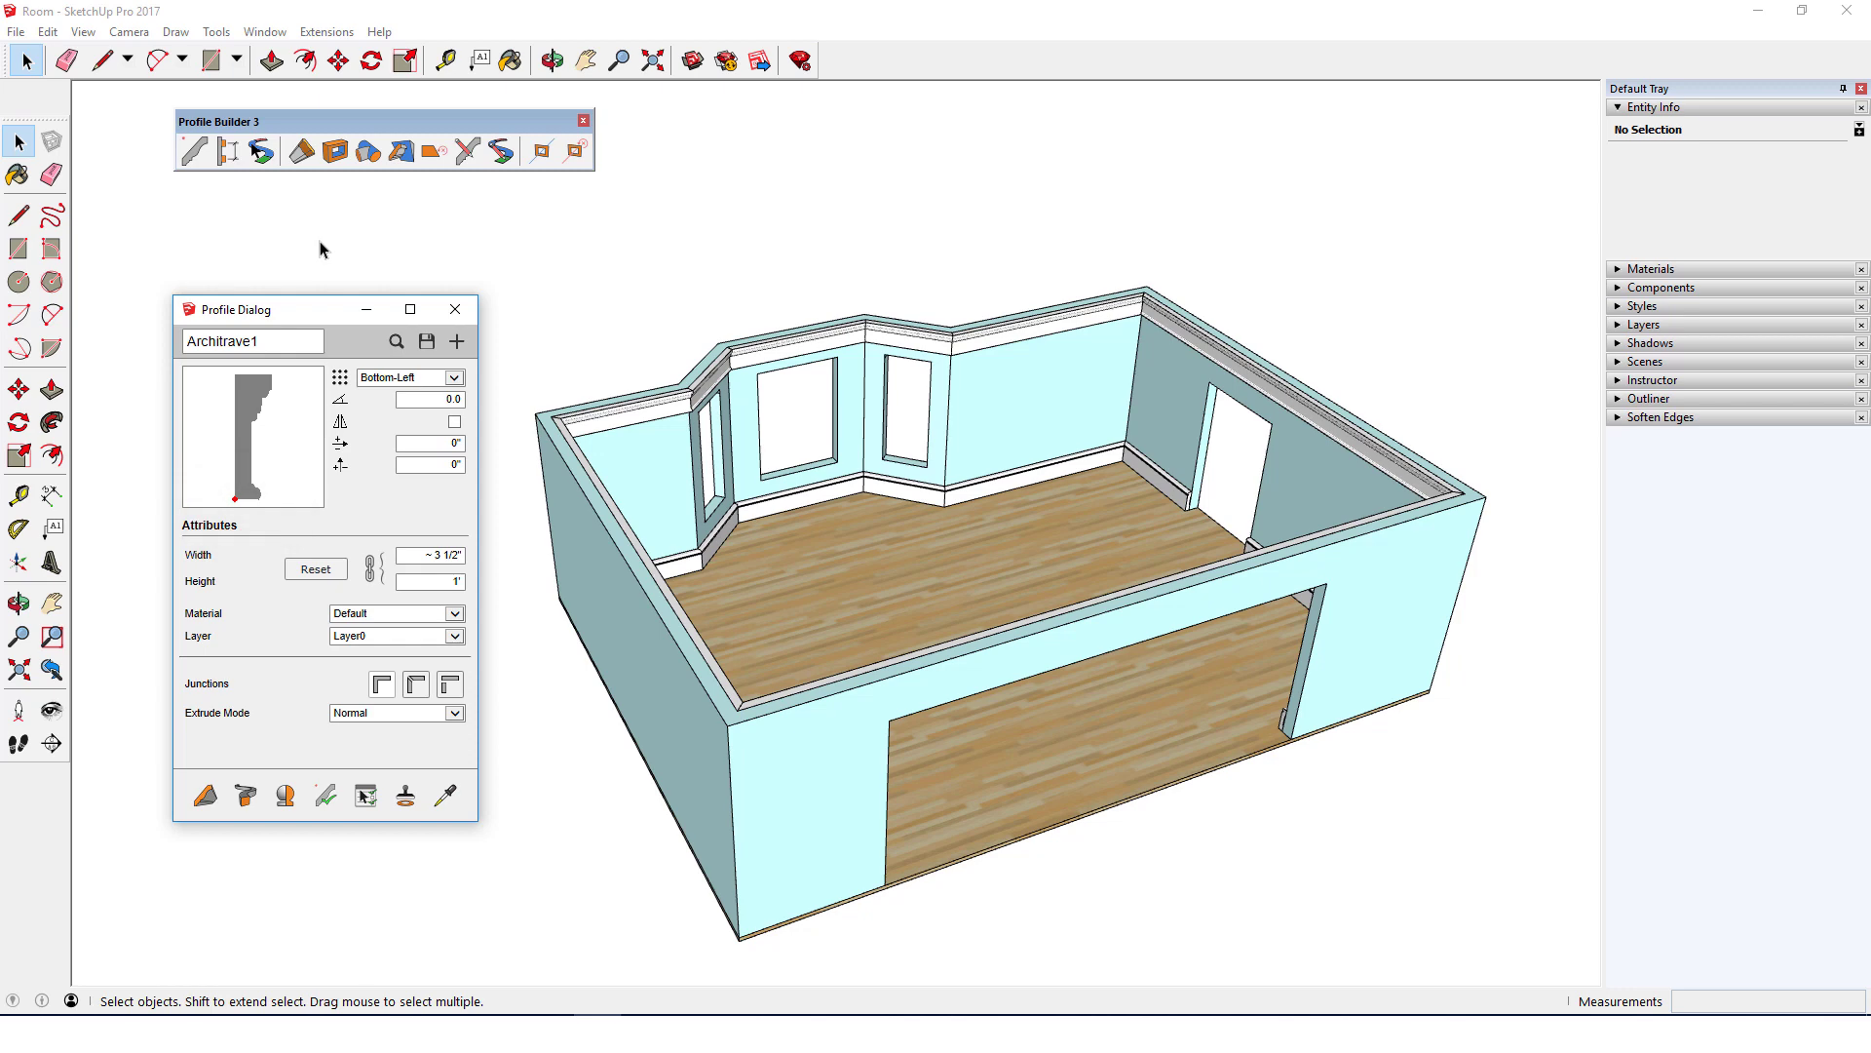
pyautogui.click(460, 465)
pyautogui.press('BackSpace')
pyautogui.press('BackSpace')
pyautogui.write('36')
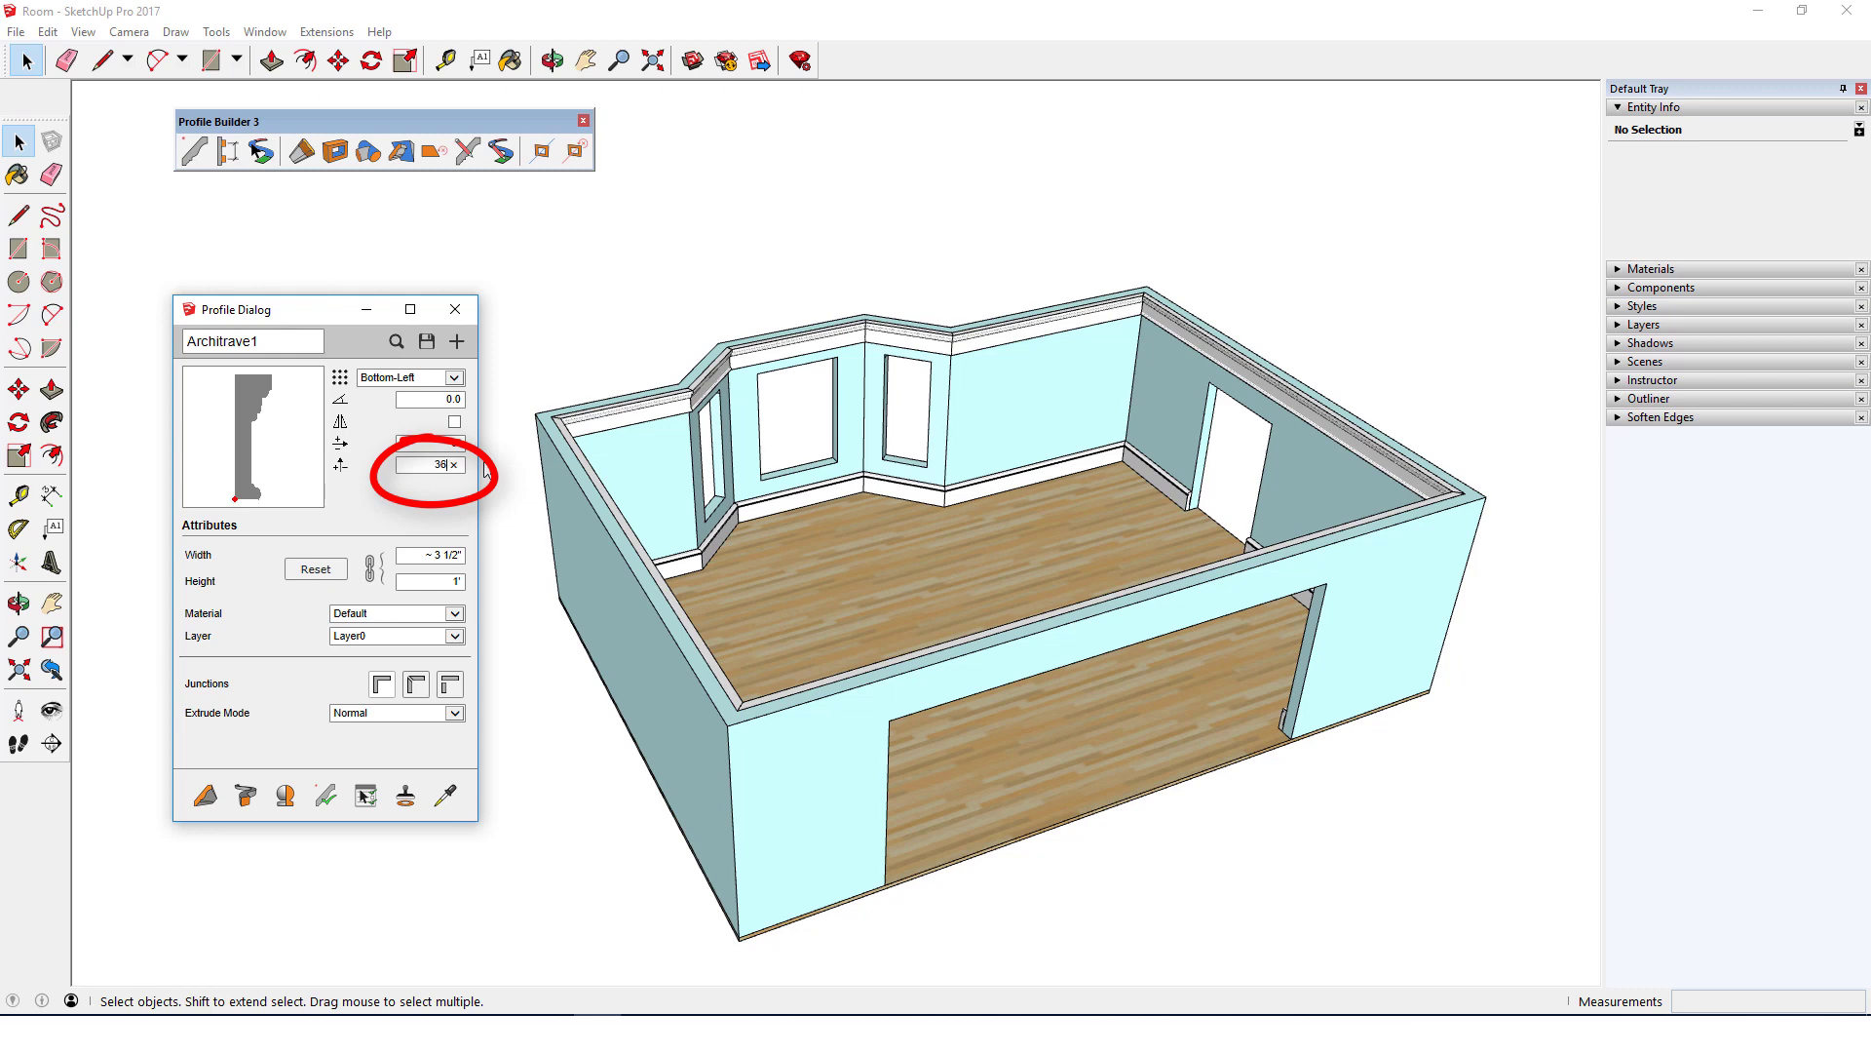
pyautogui.press('Return')
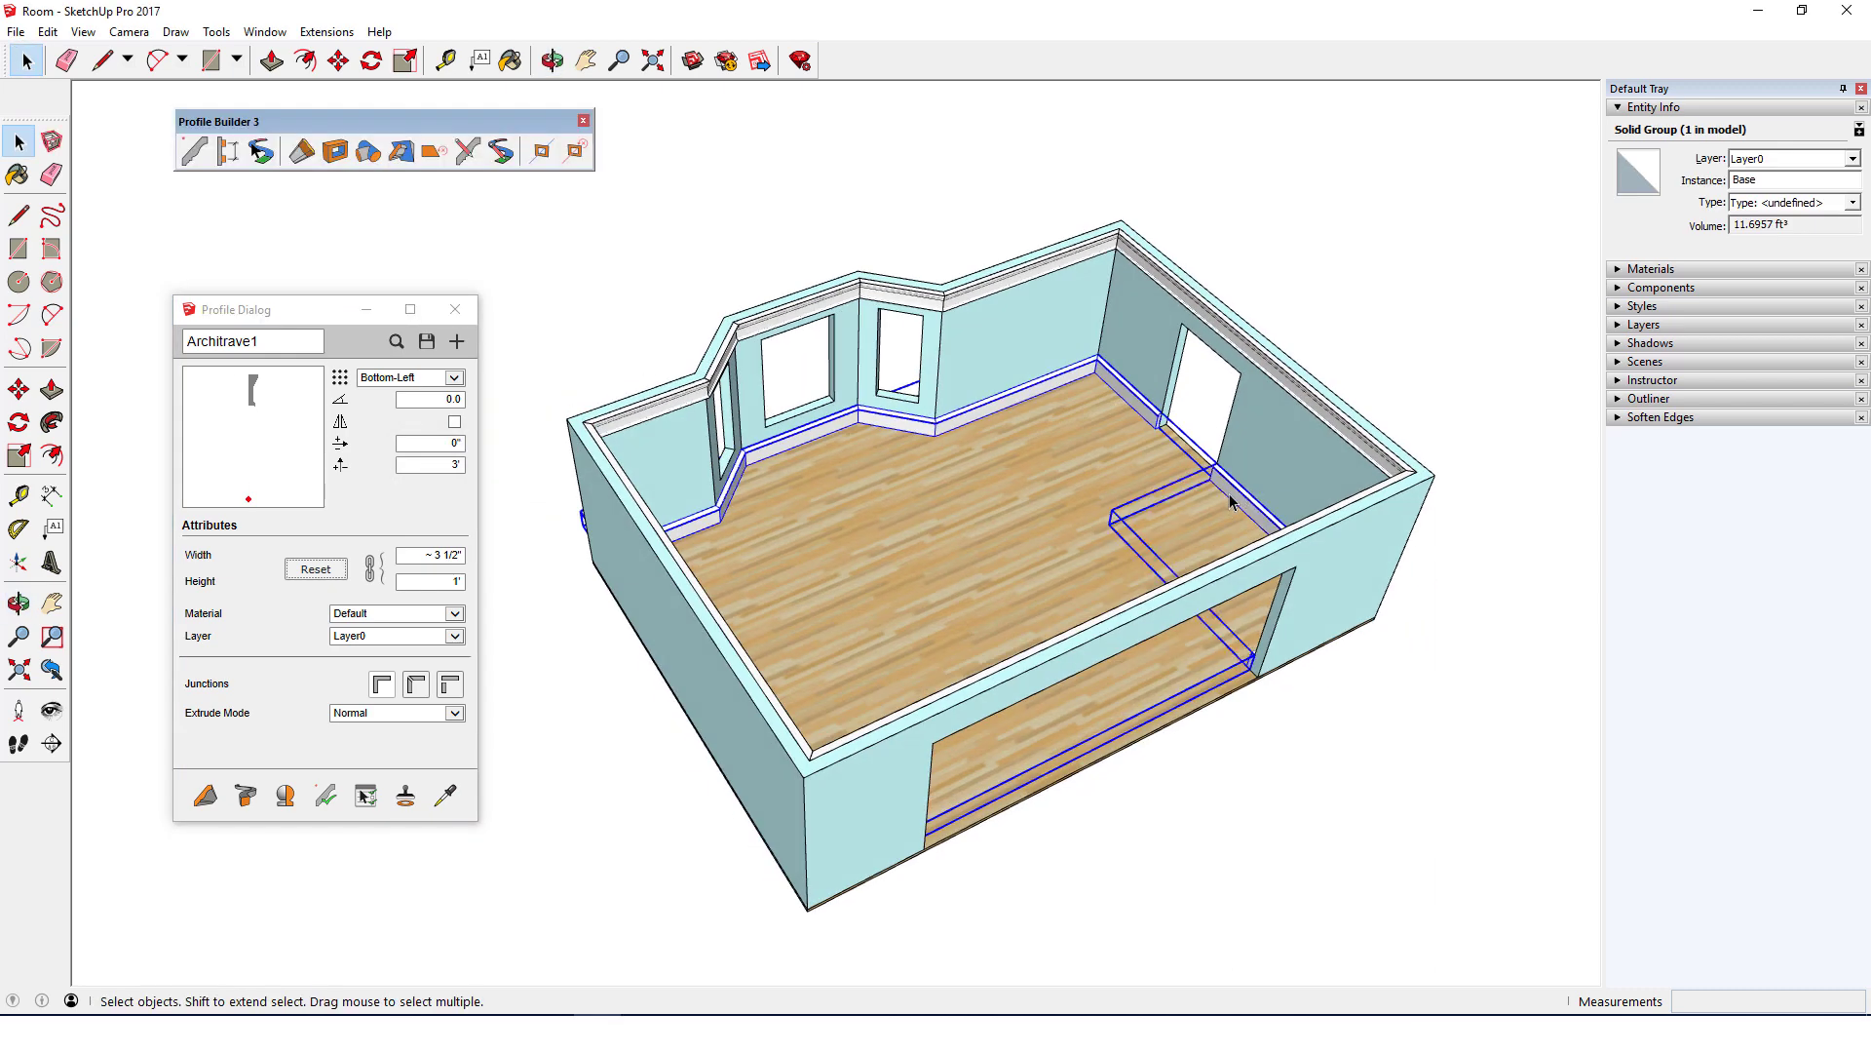
# Hide the baseboards and open the room group for editing.
pyautogui.rightClick(1231, 499)
pyautogui.click(1283, 551)
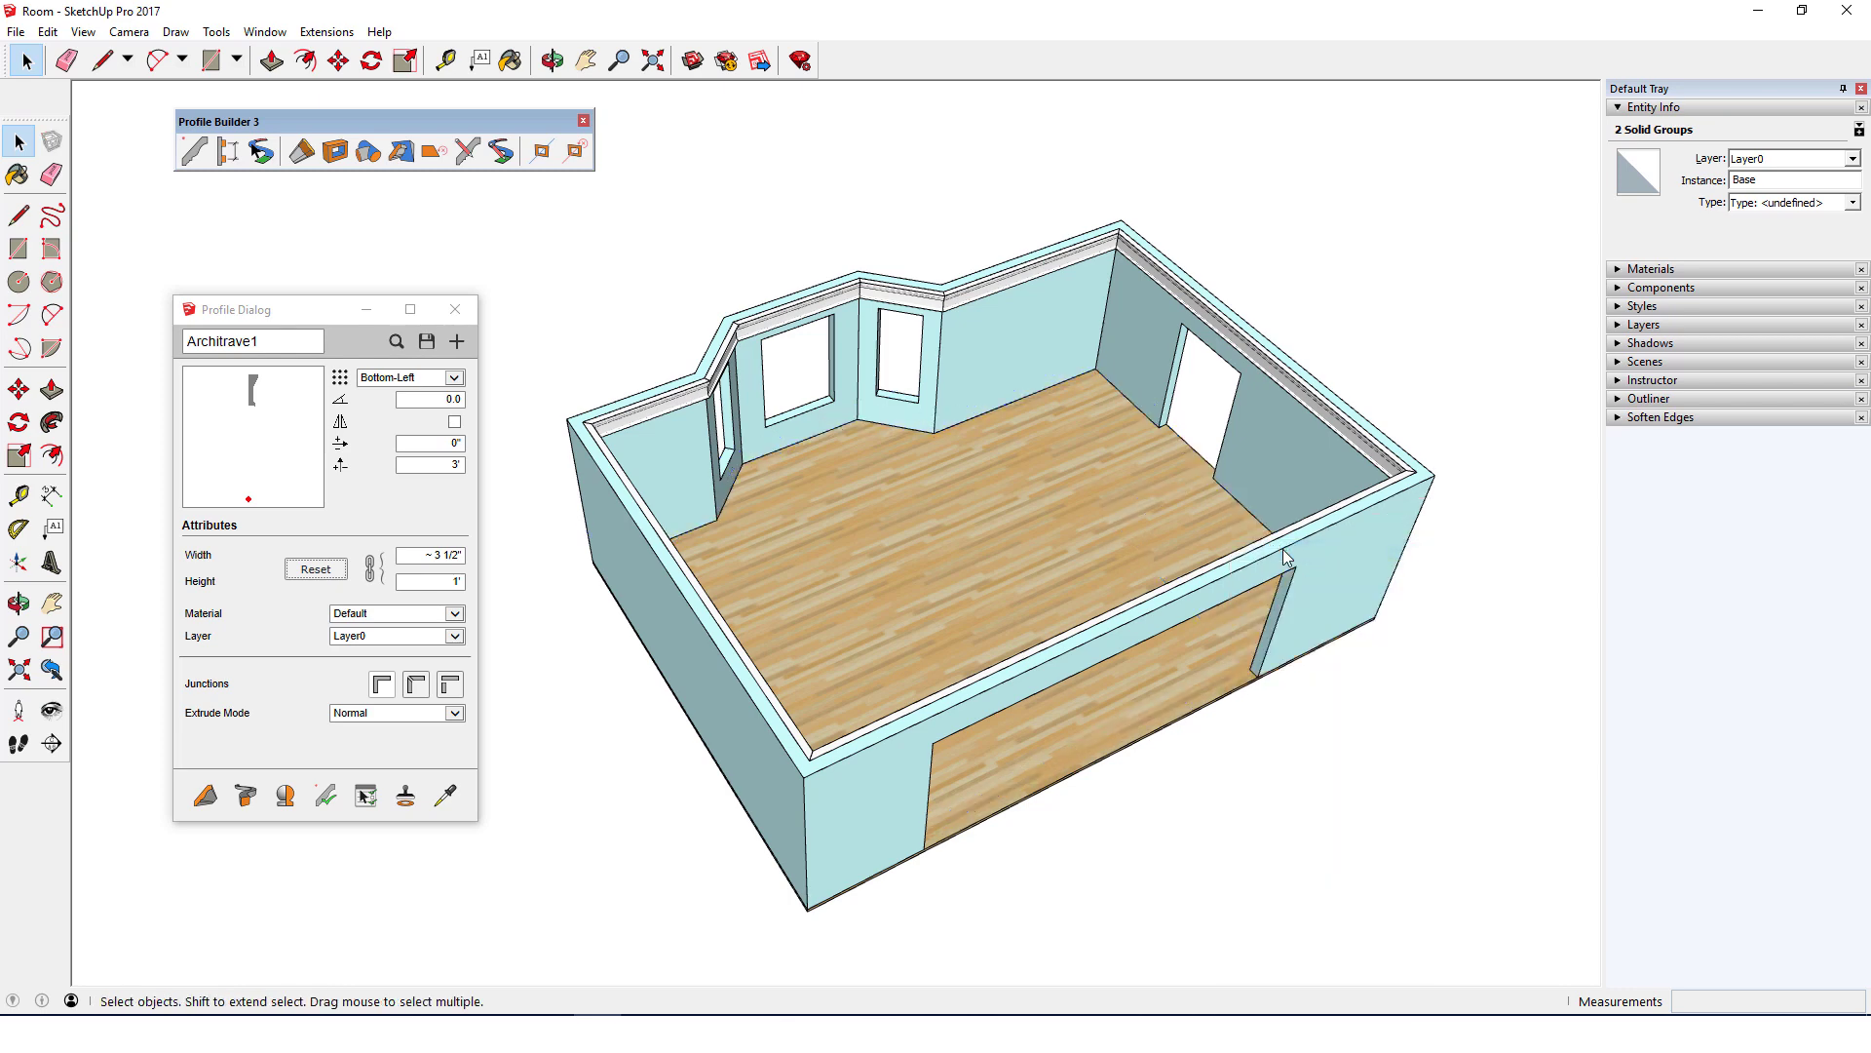
pyautogui.rightClick(963, 436)
pyautogui.click(1038, 535)
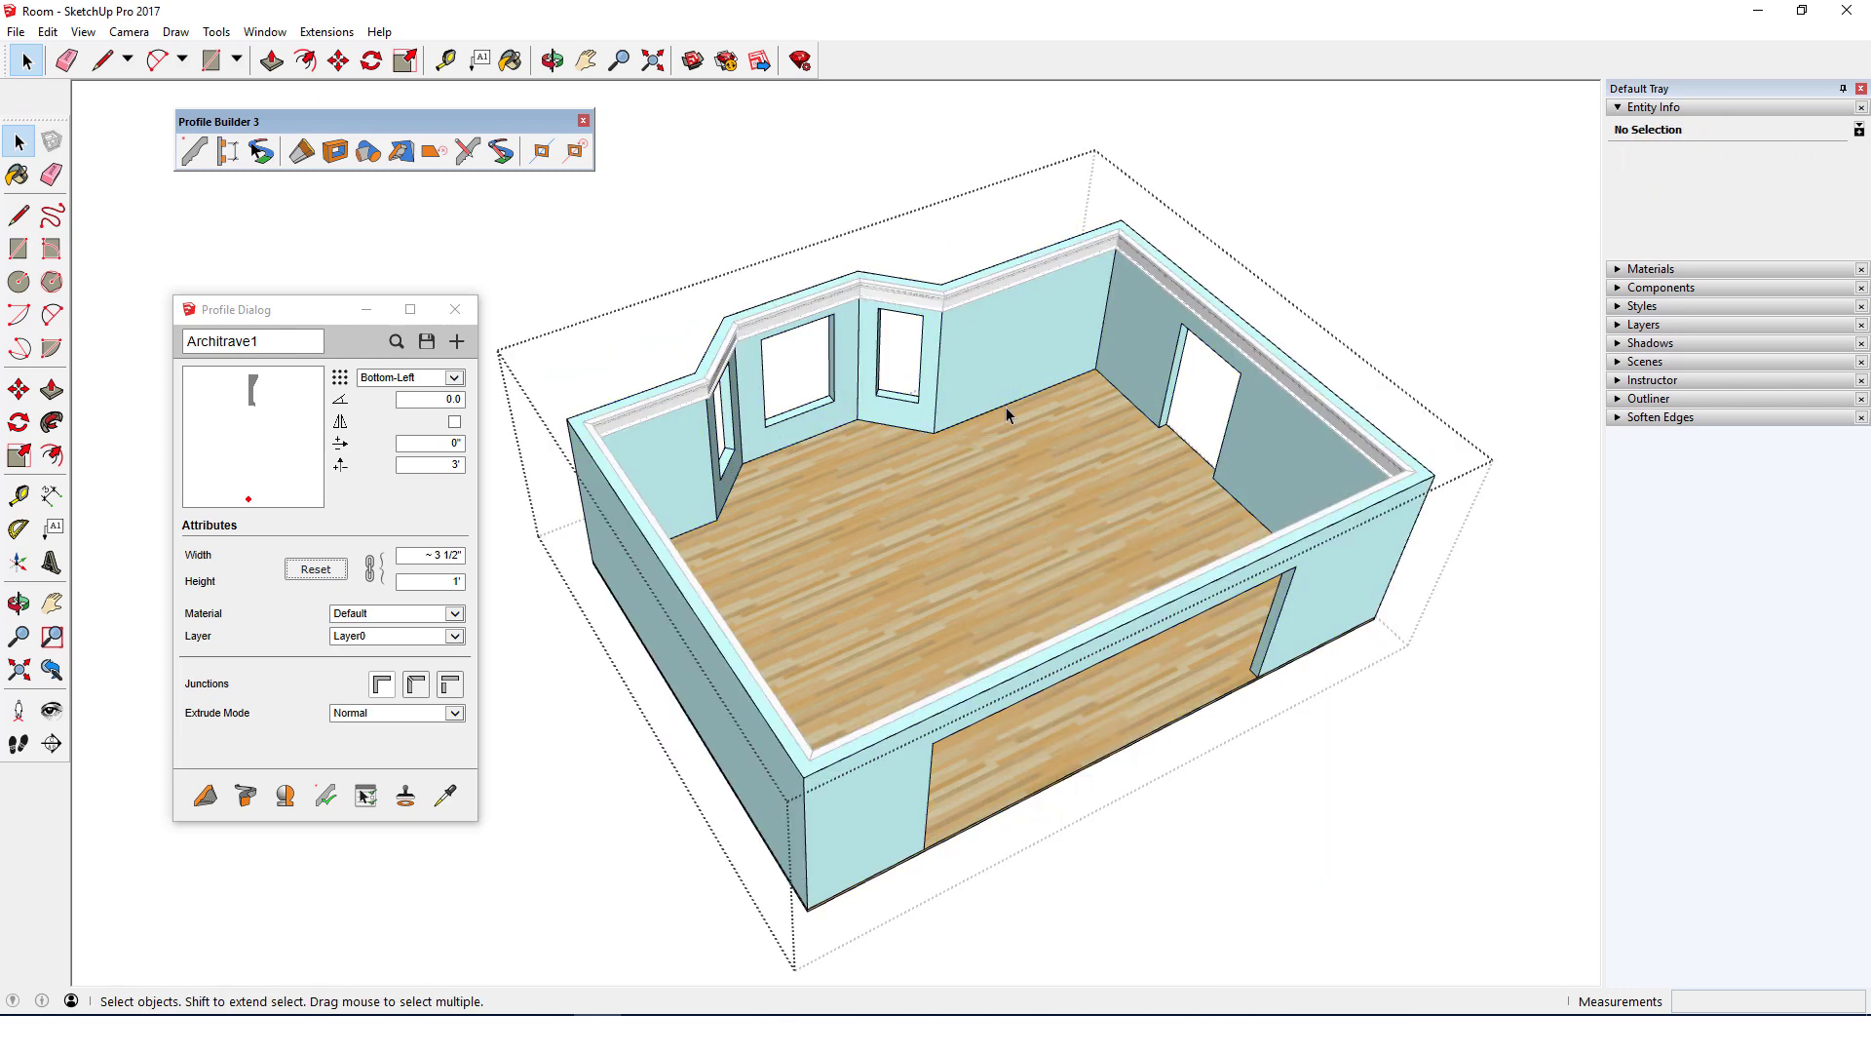
# Copy the seven floor edges, close the group, and paste them in place outside it.
pyautogui.click(1077, 377)
pyautogui.moveTo(1121, 400); pyautogui.dragTo(1264, 990, button='middle')
pyautogui.keyDown('shift'); pyautogui.click(830, 306); pyautogui.keyUp('shift')
pyautogui.keyDown('shift'); pyautogui.click(848, 316); pyautogui.keyUp('shift')
pyautogui.keyDown('shift'); pyautogui.click(760, 378); pyautogui.keyUp('shift')
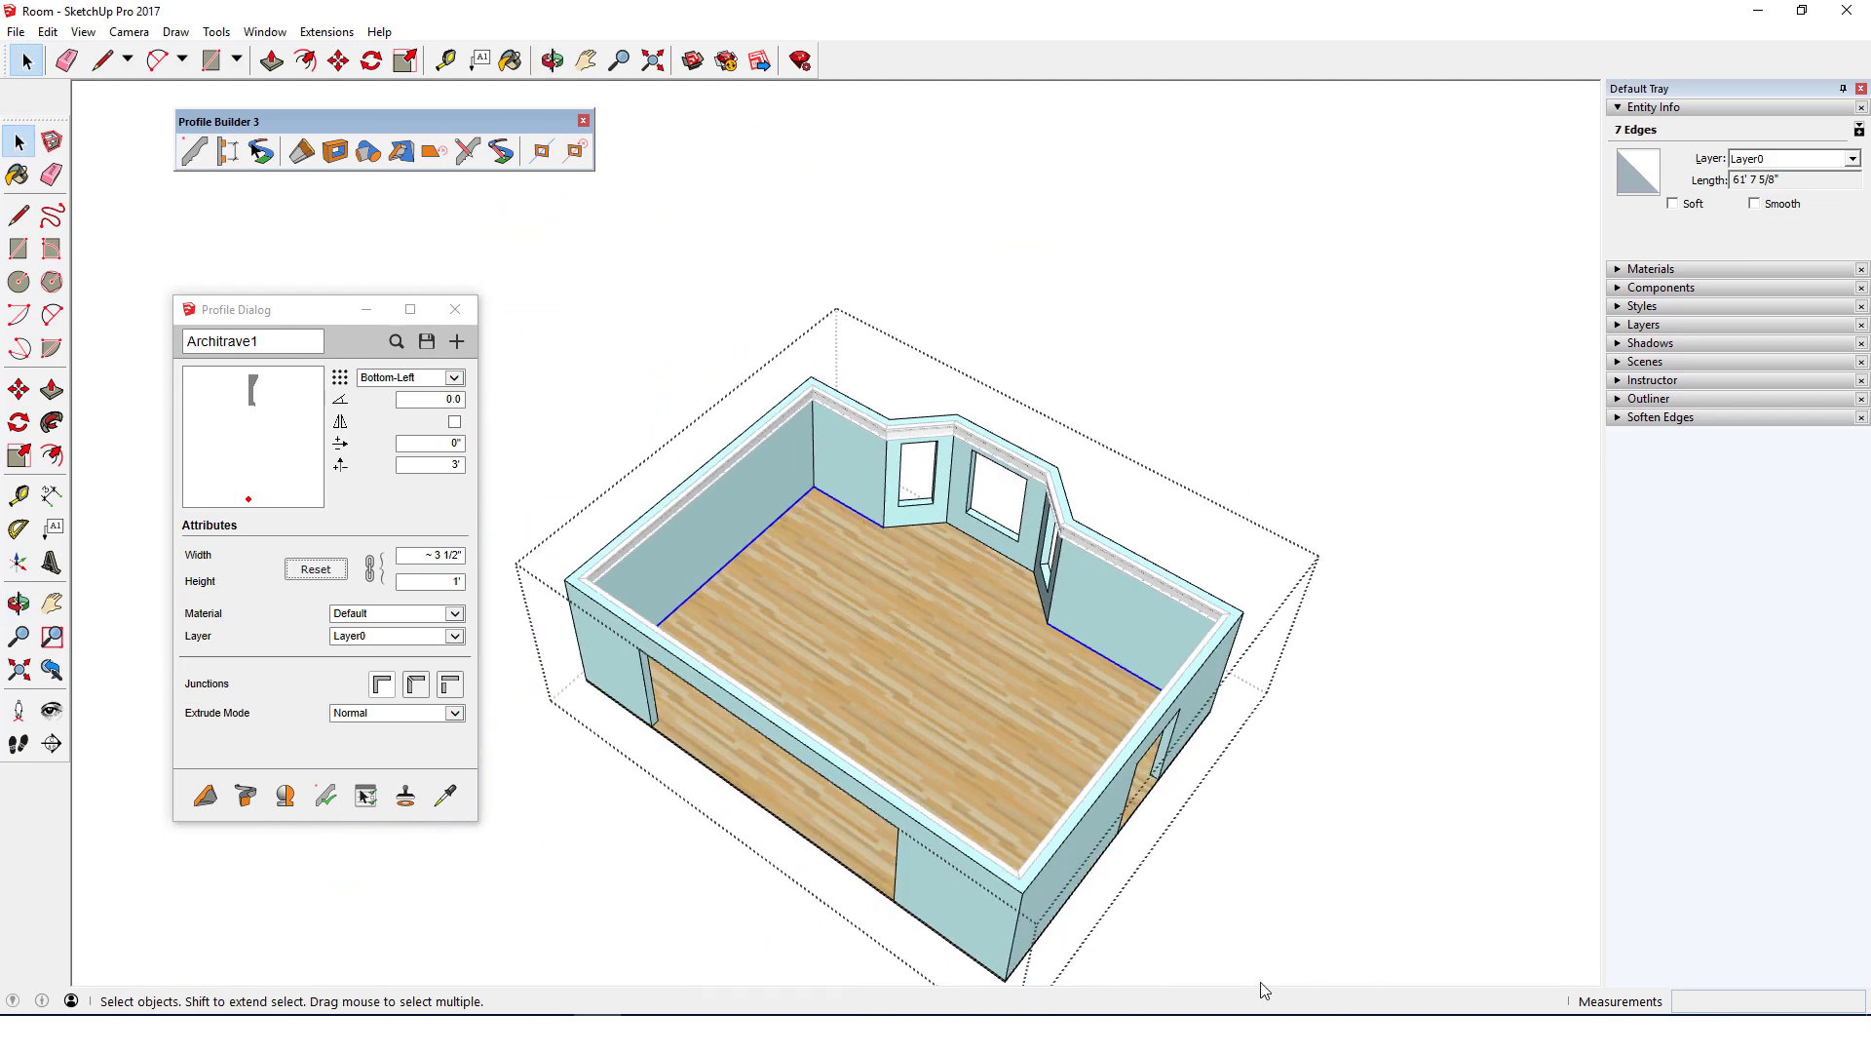
pyautogui.rightClick(1275, 810)
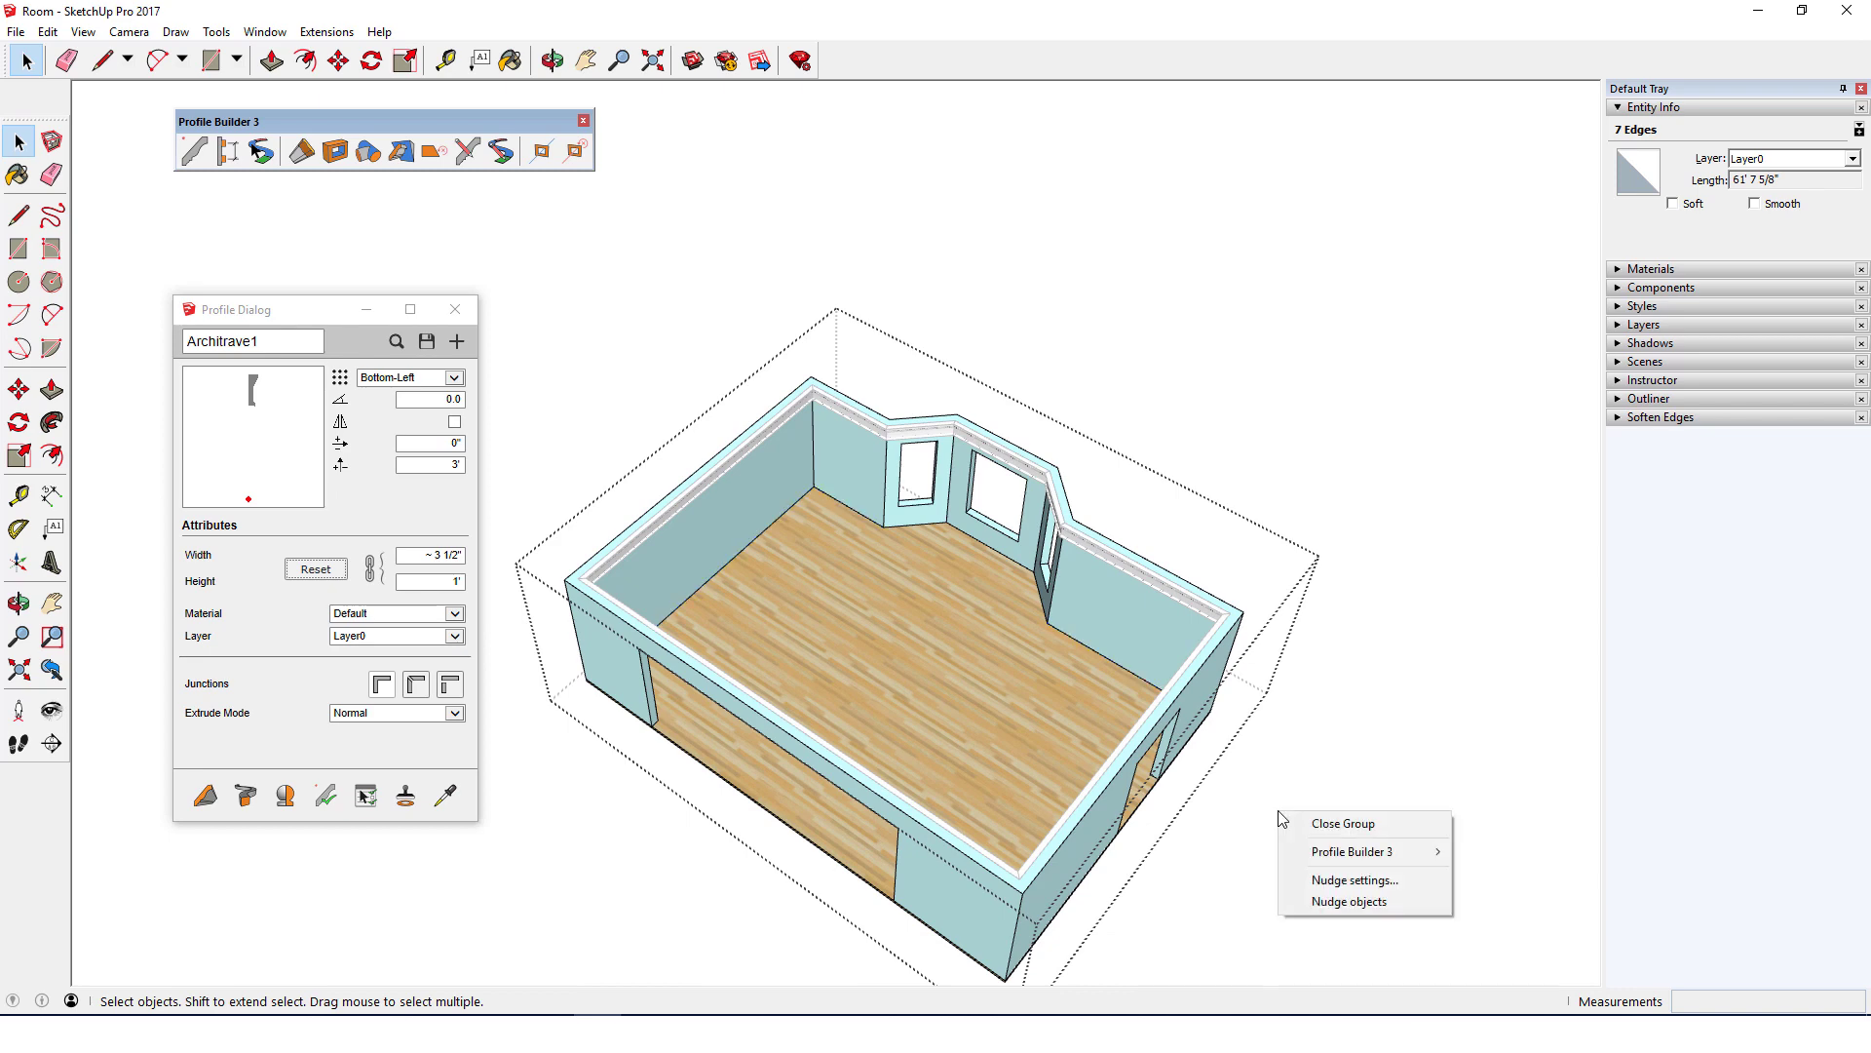
pyautogui.click(1306, 823)
pyautogui.click(47, 31)
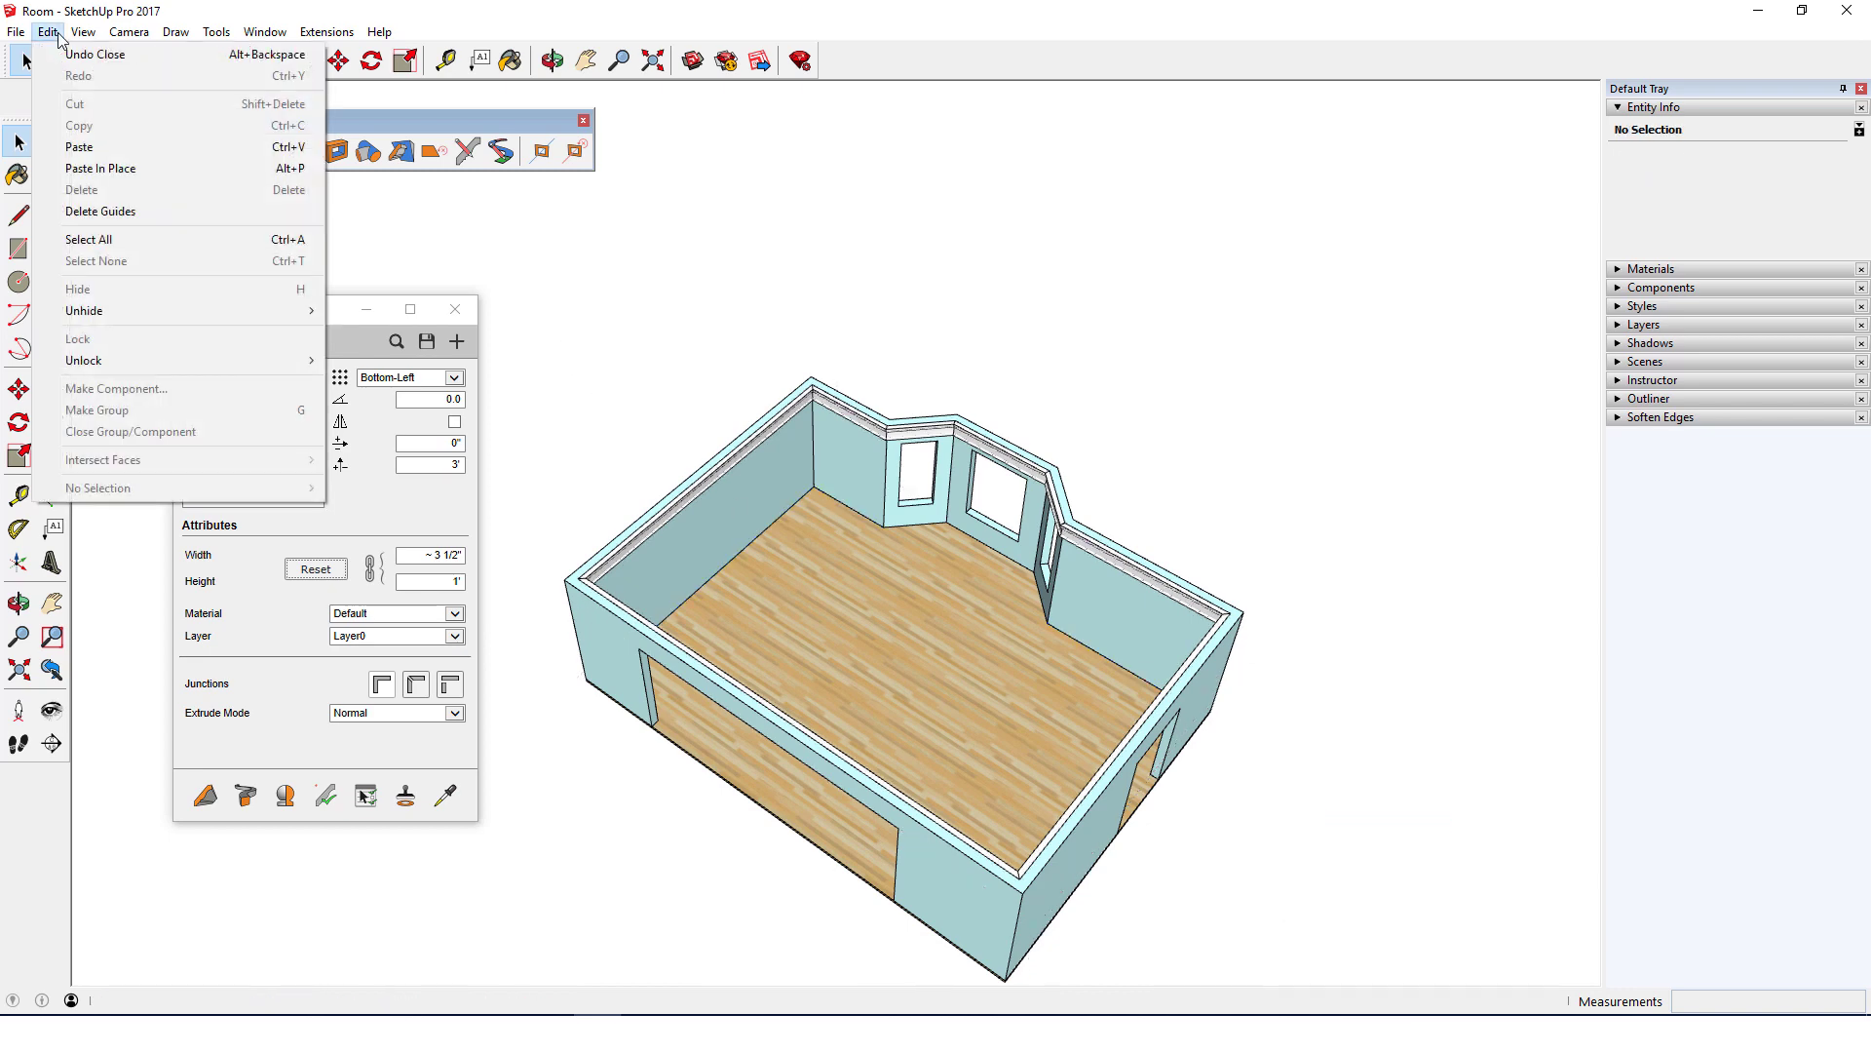
pyautogui.click(102, 168)
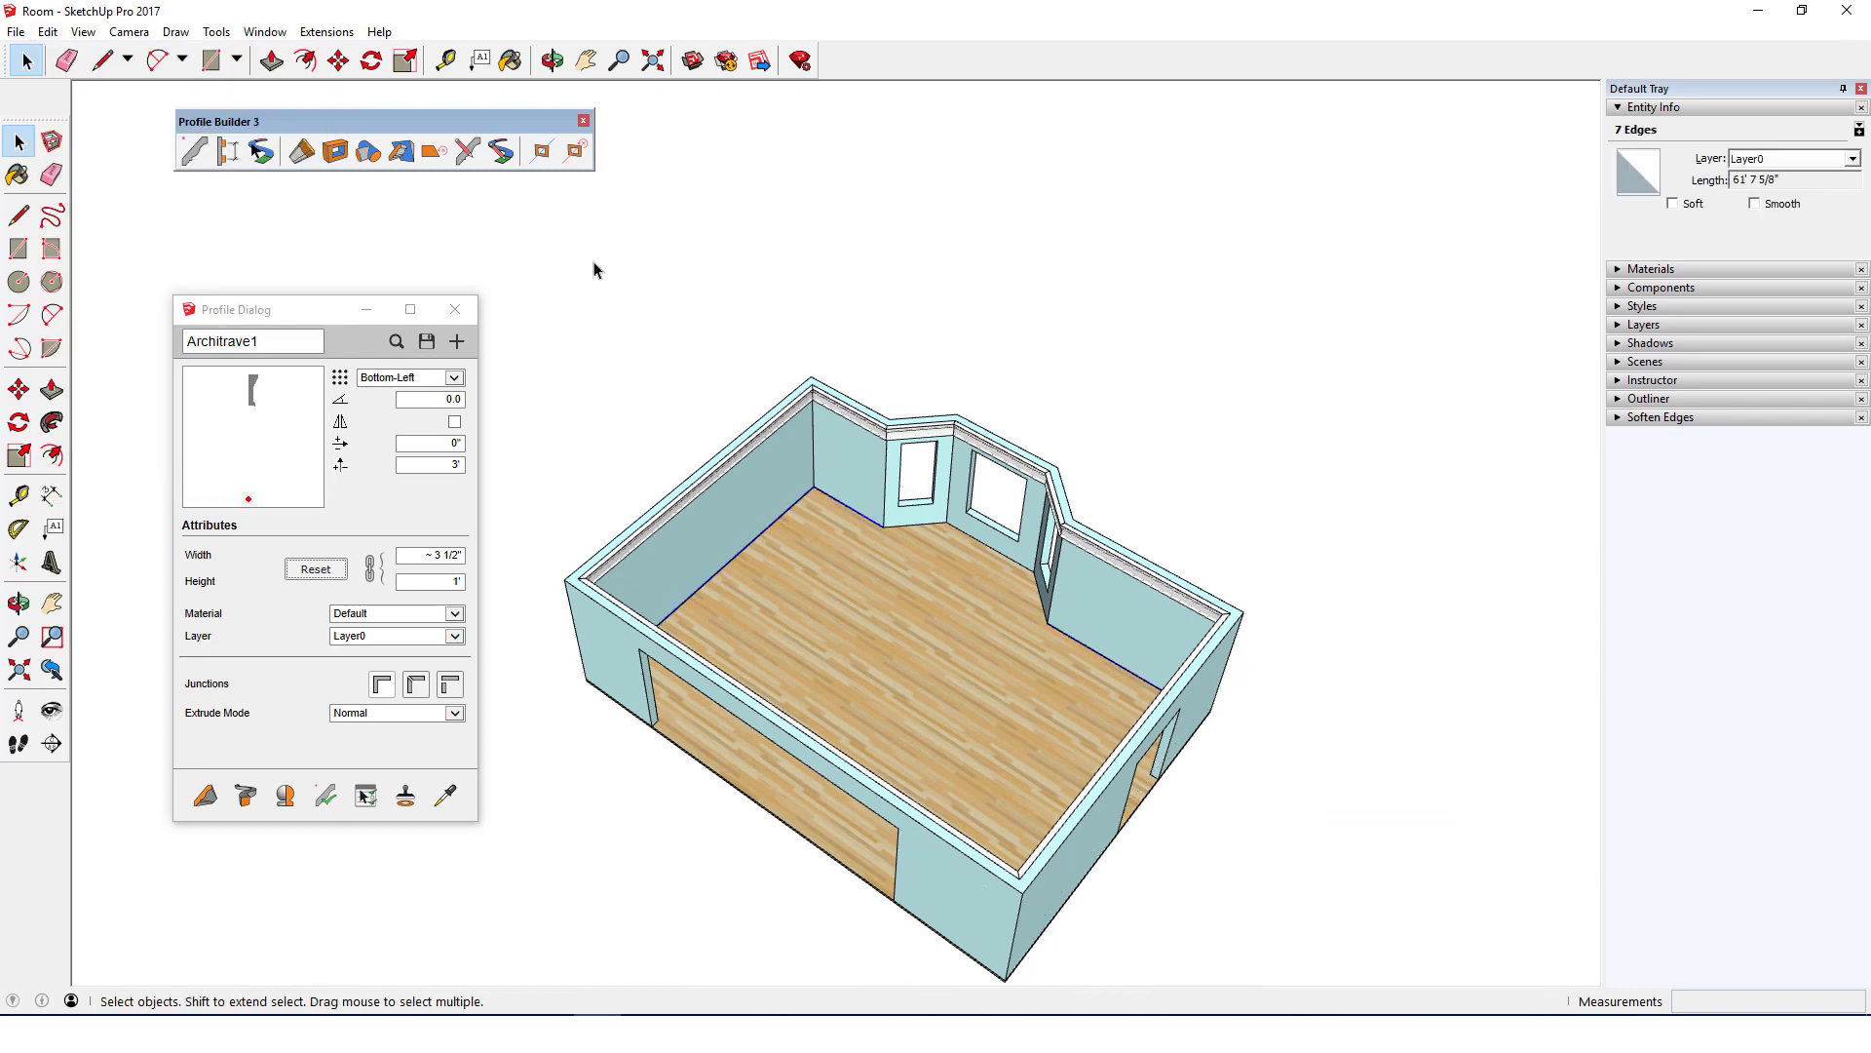
# Build the Architrave1 chair rail 3' up along the seven floor-edge path edges.
pyautogui.click(245, 796)
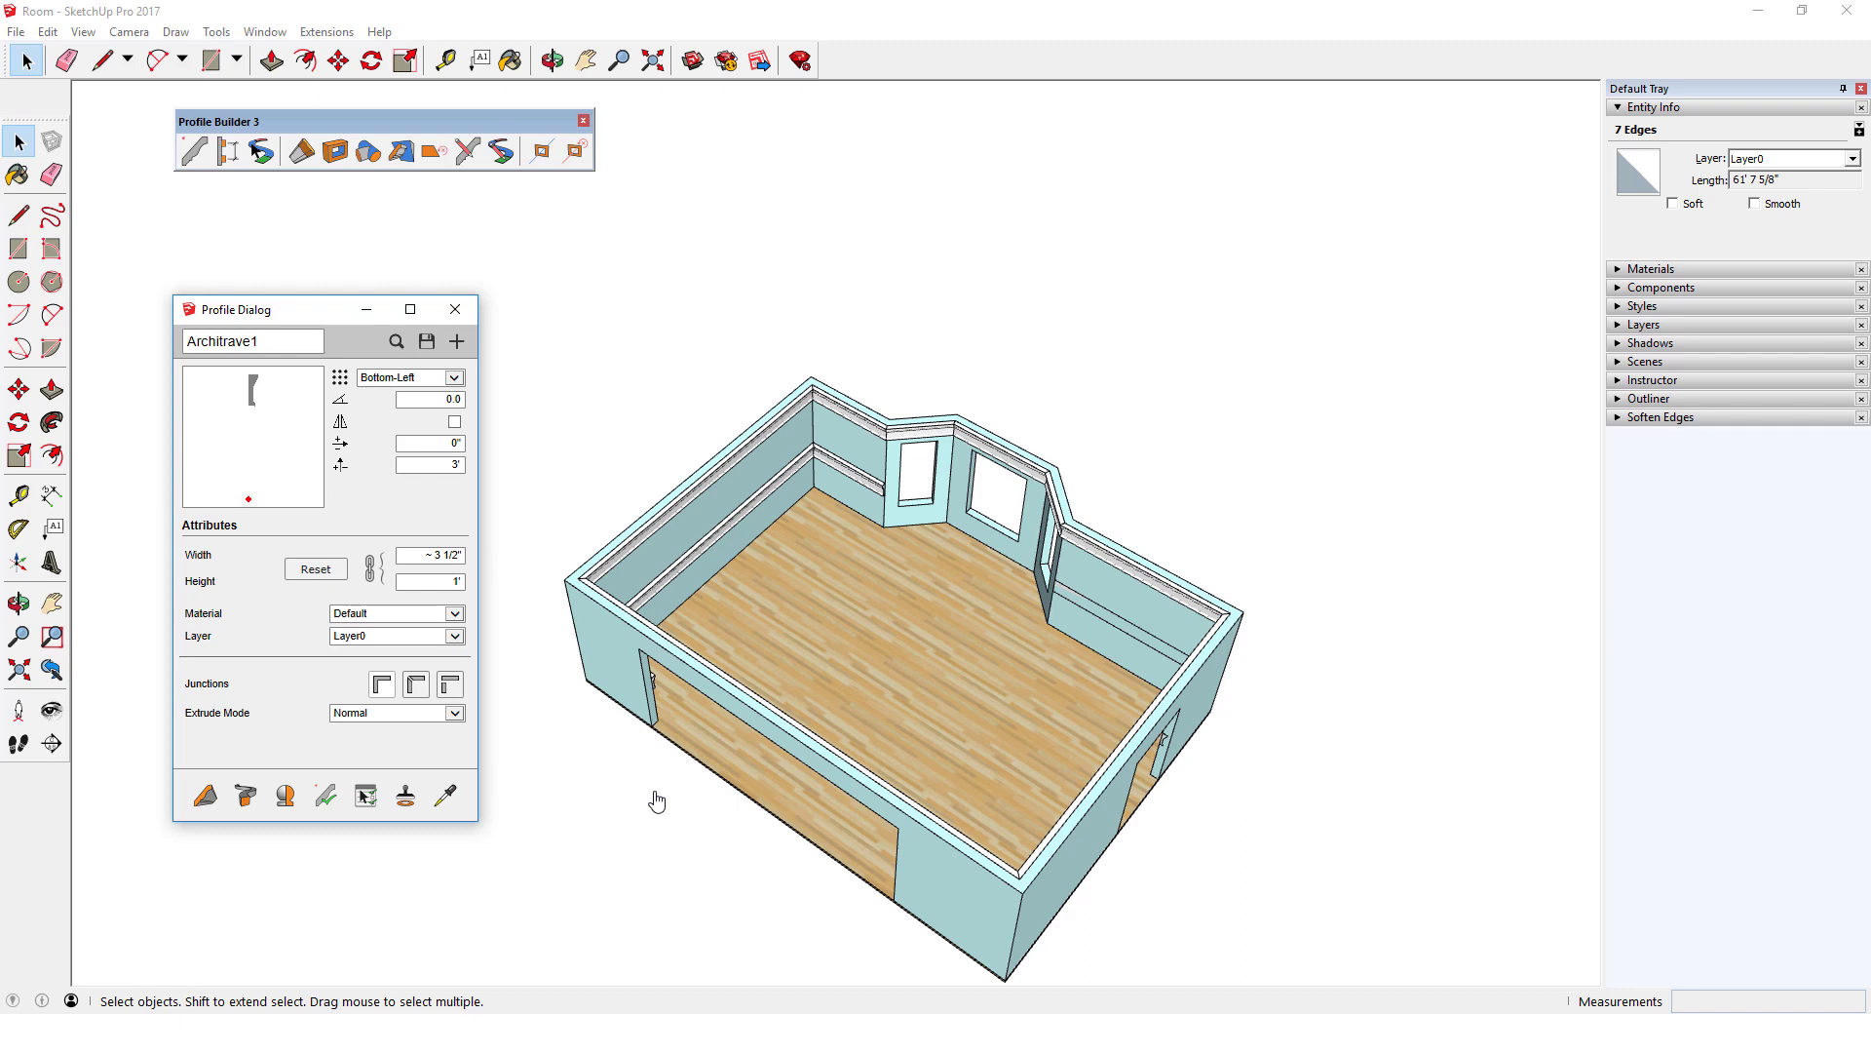
pyautogui.click(657, 800)
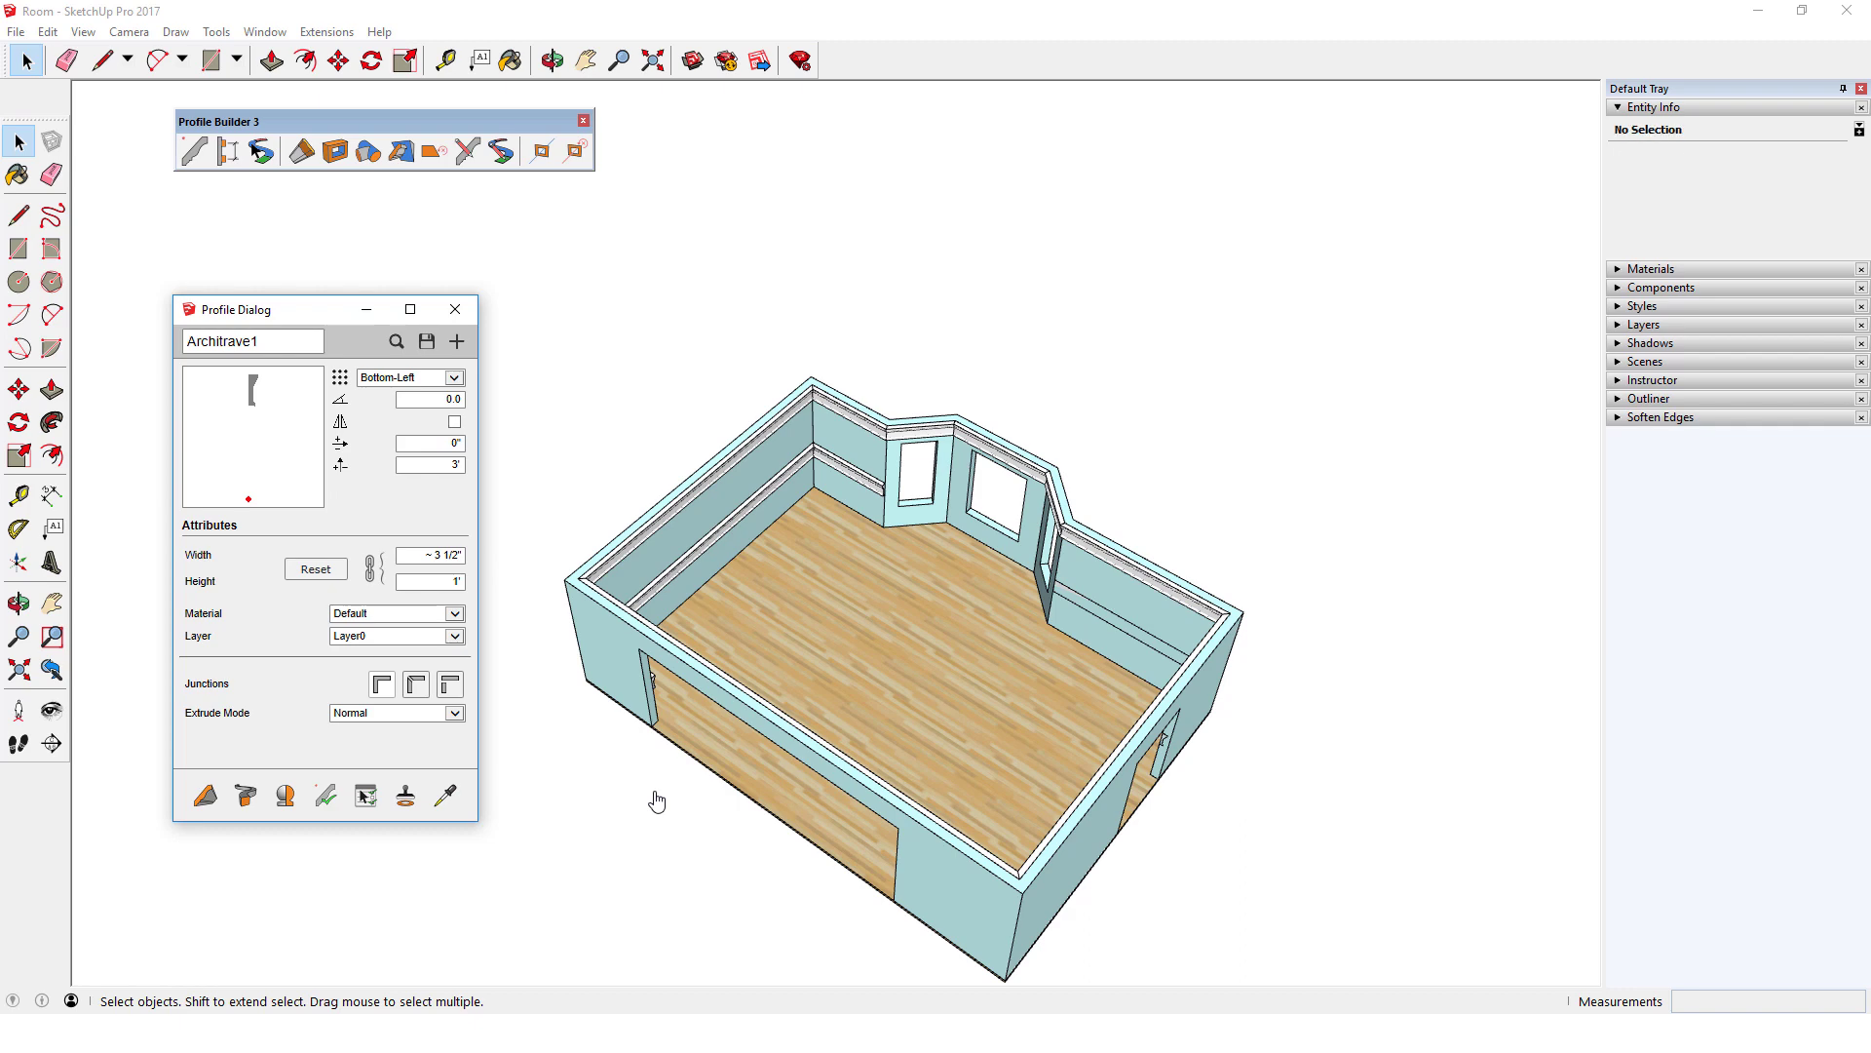
pyautogui.moveTo(913, 614); pyautogui.dragTo(500, 540, button='middle')
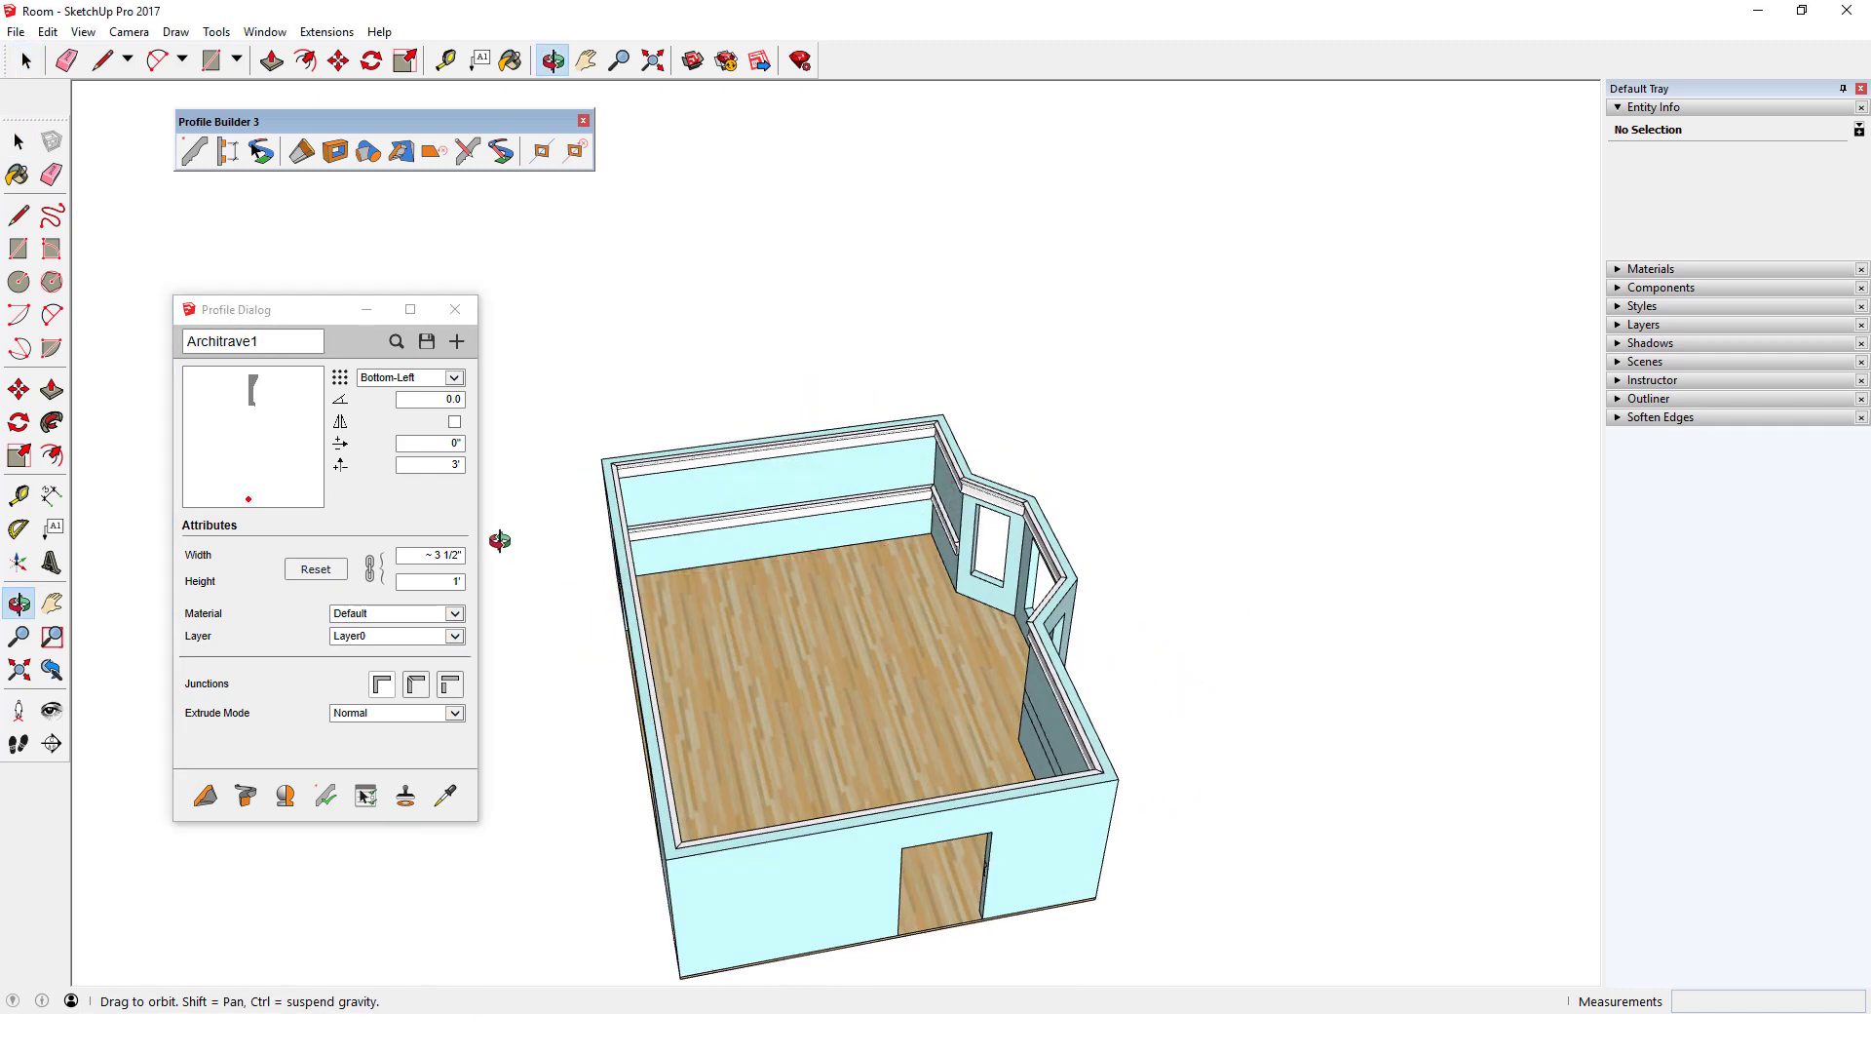
# Rebuild the back-wall architrave with Profile Builder 3's Rebuild Selected.
pyautogui.moveTo(500, 540)
pyautogui.mouseDown(button='middle')
pyautogui.moveTo(1253, 523)
pyautogui.moveTo(1188, 585)
pyautogui.moveTo(877, 542)
pyautogui.moveTo(1345, 581)
pyautogui.moveTo(1460, 567)
pyautogui.mouseUp(button='middle')
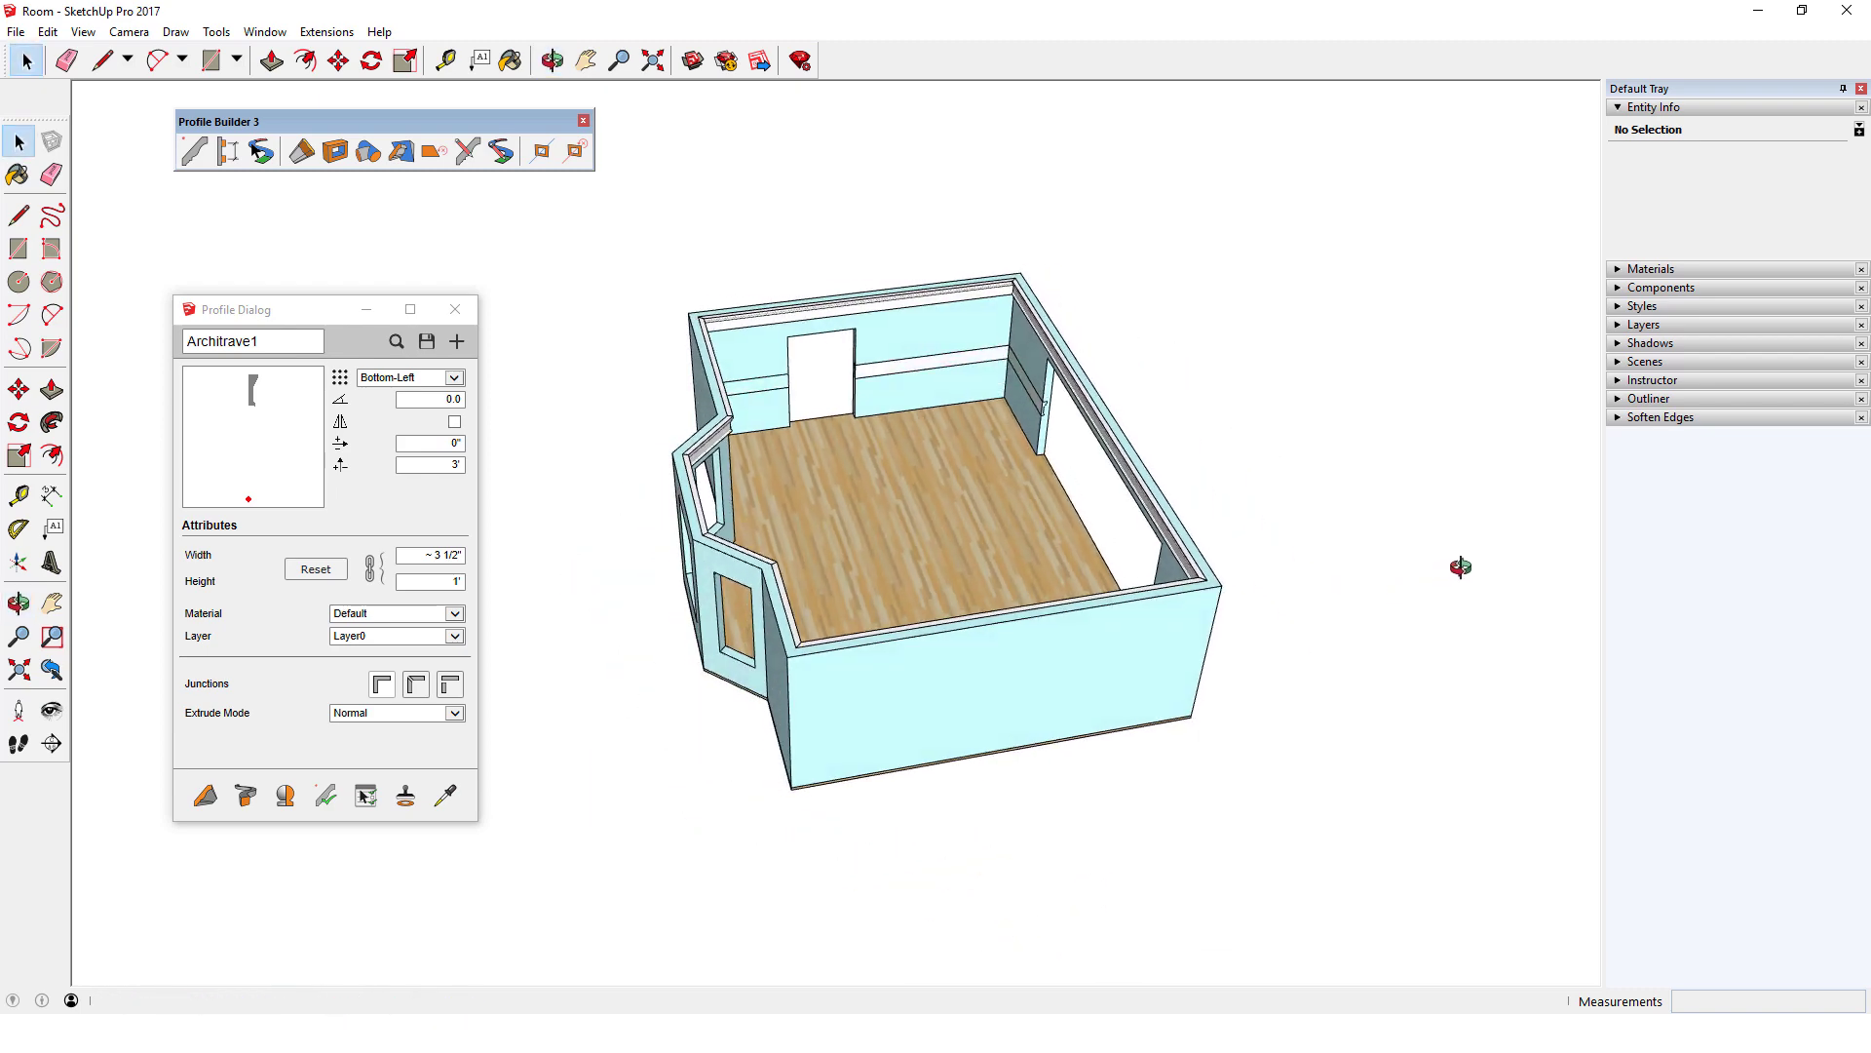
pyautogui.rightClick(959, 359)
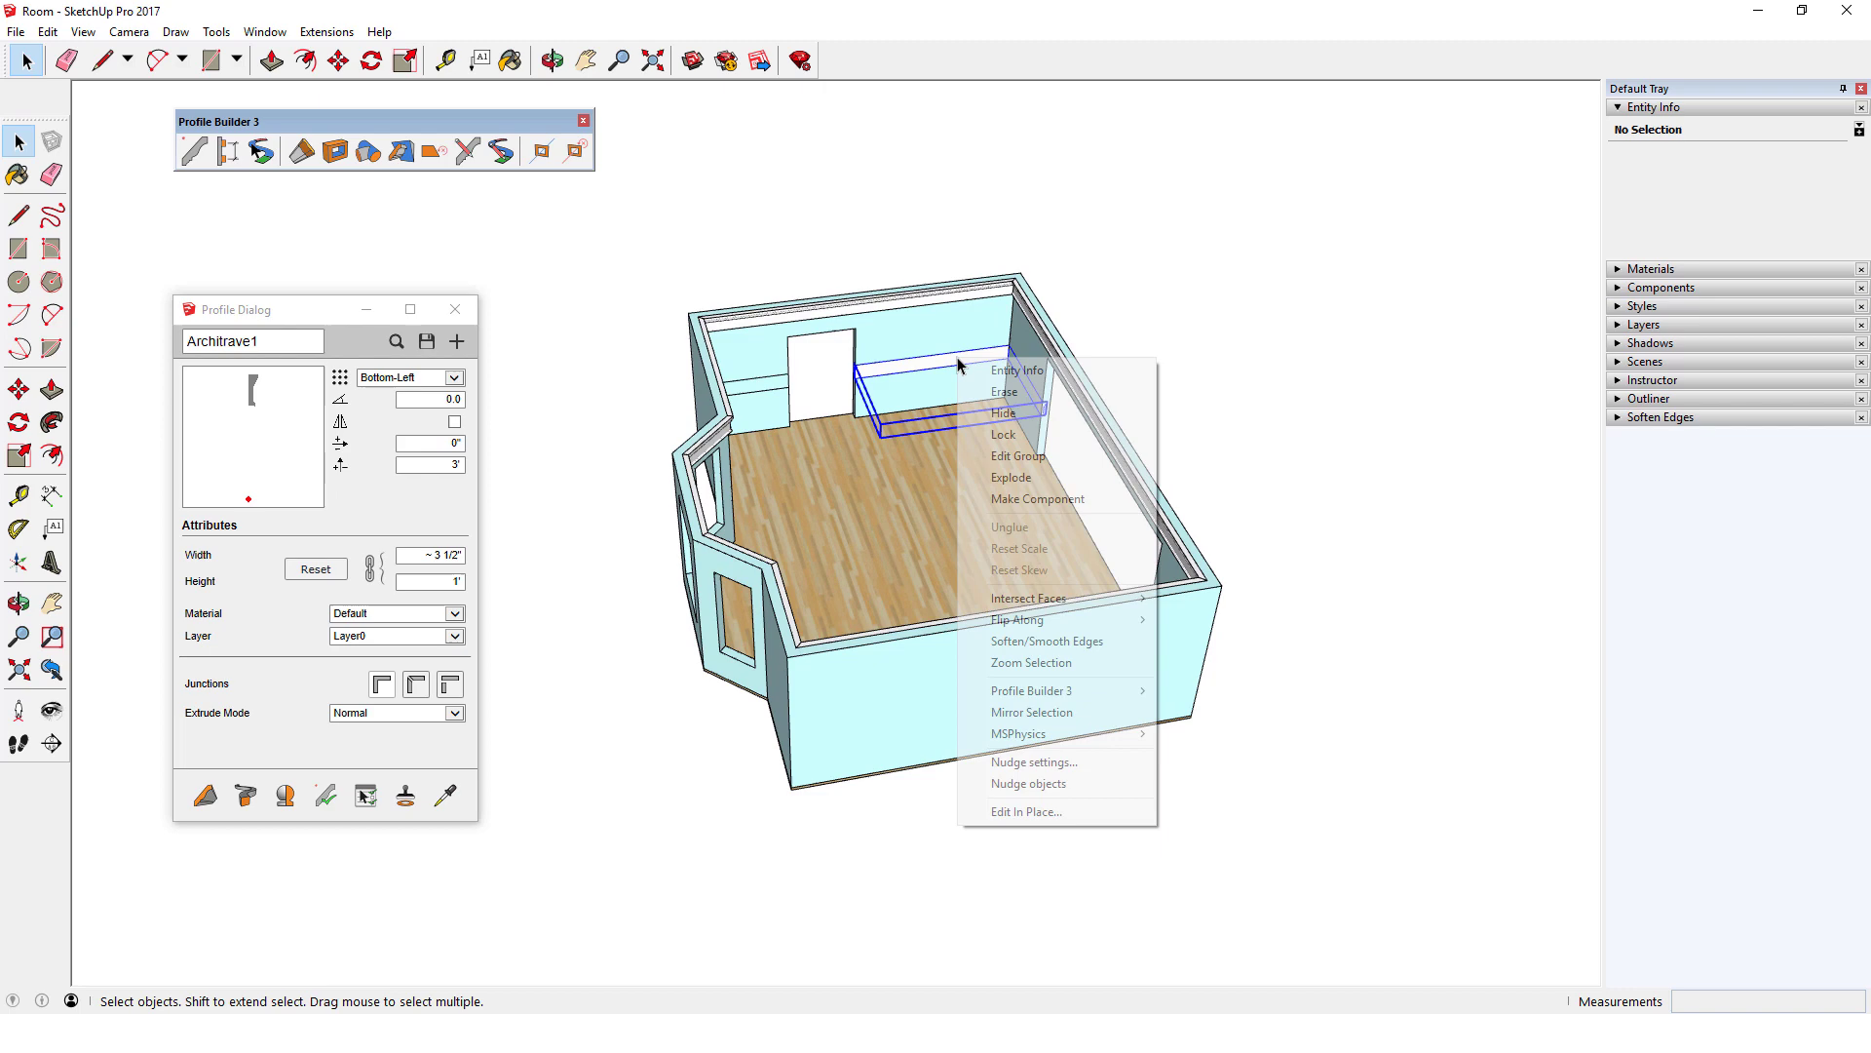
pyautogui.moveTo(1091, 690)
pyautogui.click(1183, 694)
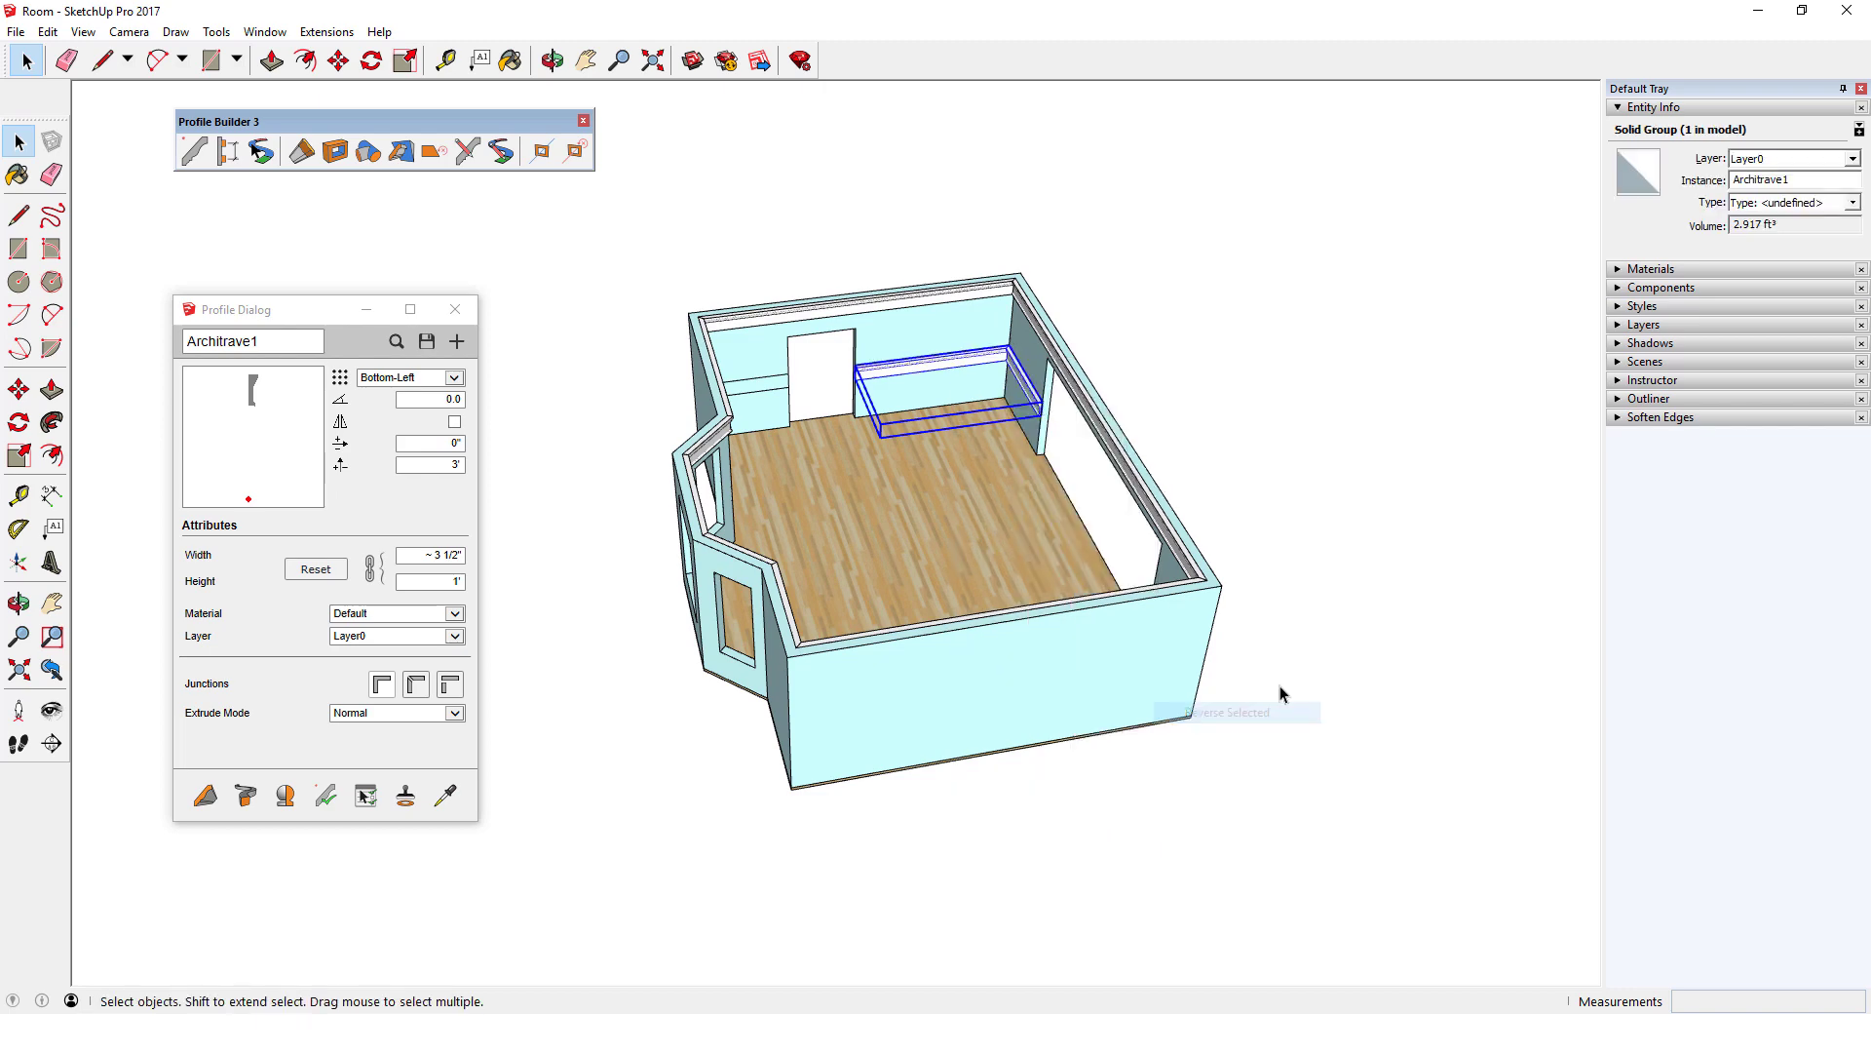
# Reverse the architrave's direction with Profile Builder 3's Reverse Selected.
pyautogui.moveTo(1278, 693); pyautogui.dragTo(873, 431, button='middle')
pyautogui.rightClick(874, 431)
pyautogui.moveTo(961, 760)
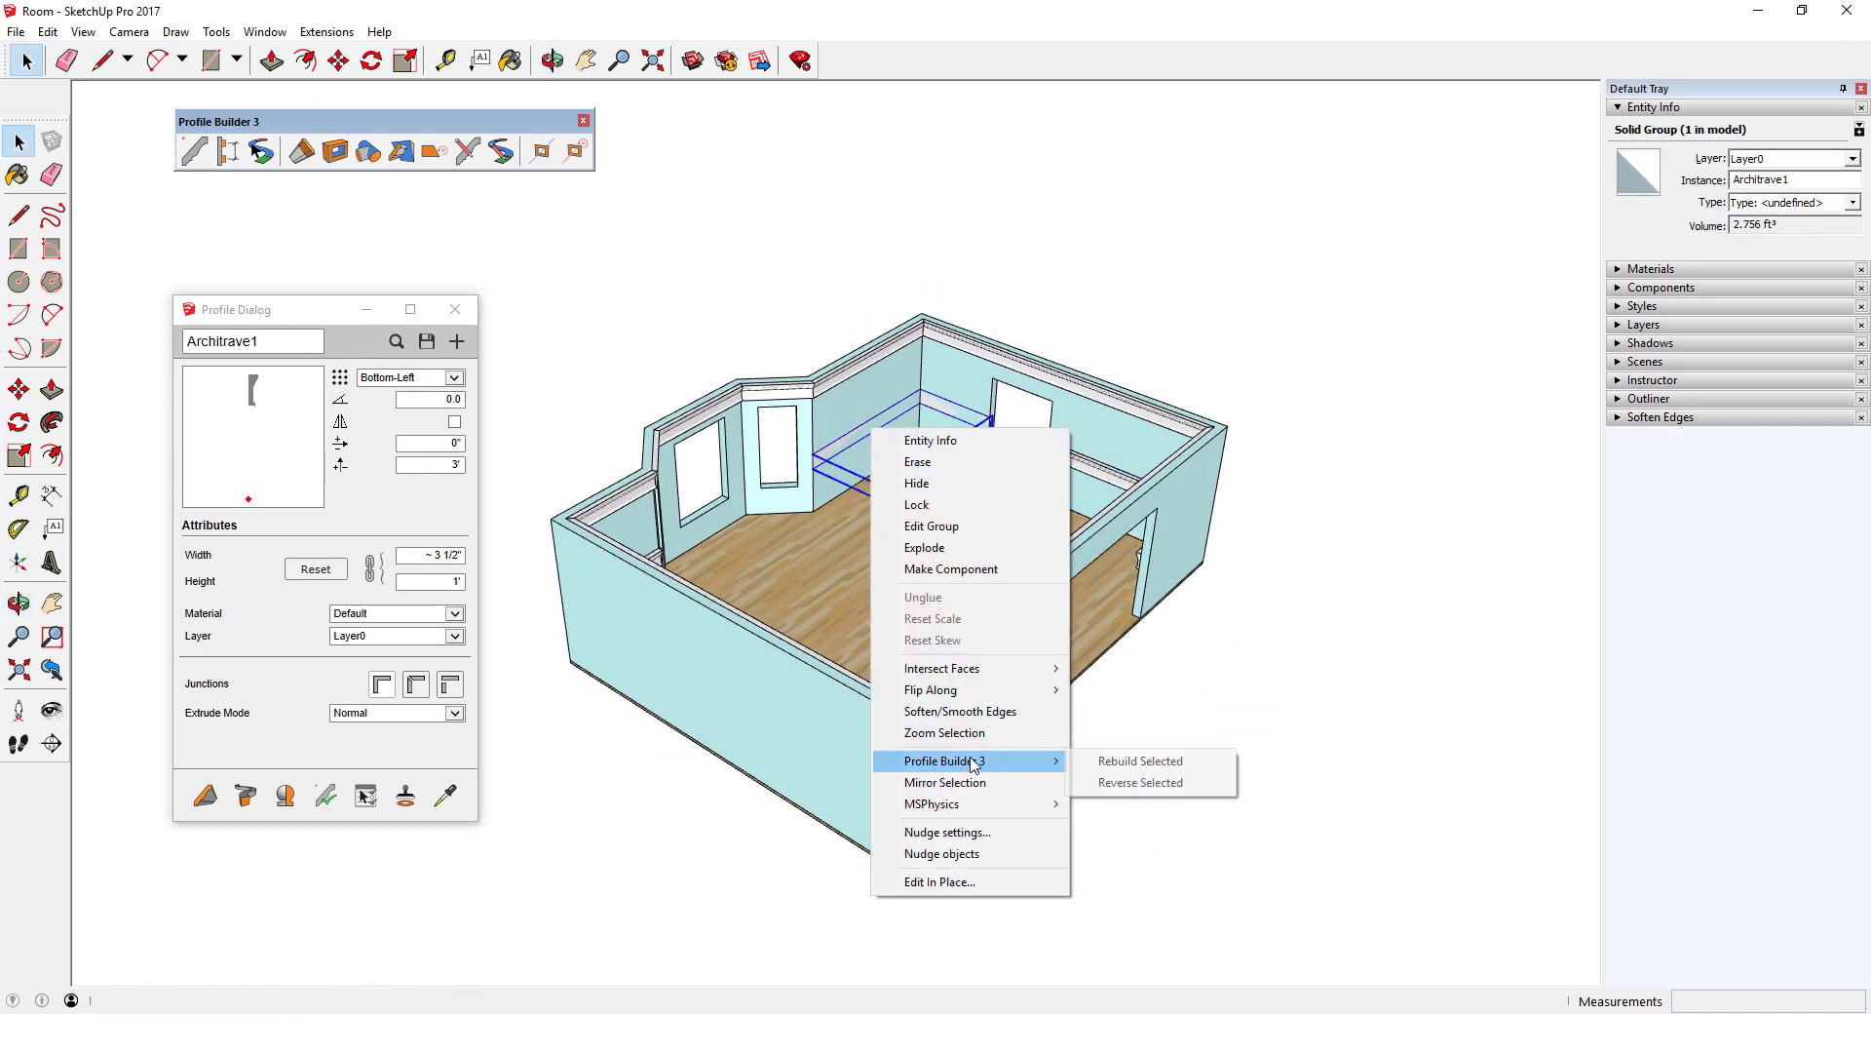
pyautogui.click(1136, 781)
pyautogui.click(1262, 728)
pyautogui.moveTo(1262, 728); pyautogui.dragTo(1016, 783, button='middle')
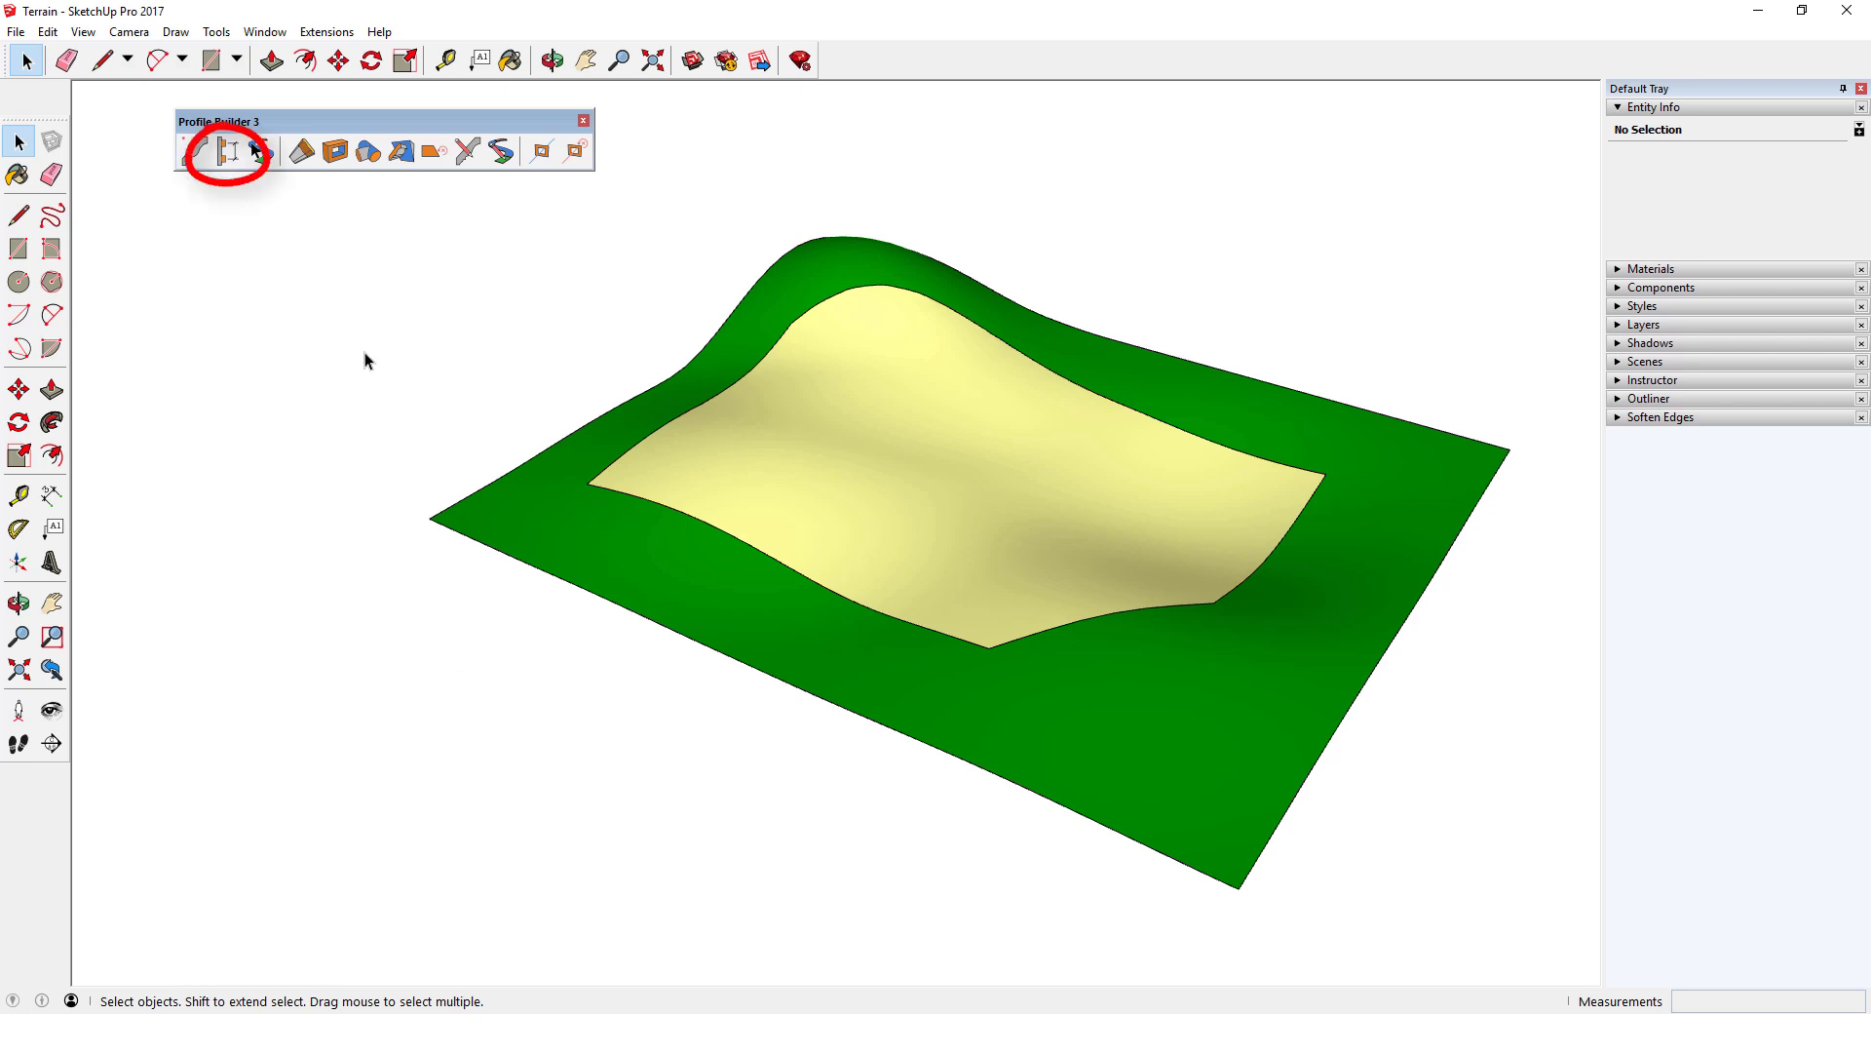
# Load the 2' 6" Picket Fence Assembly and review its Top profile member and Post component.
pyautogui.click(232, 154)
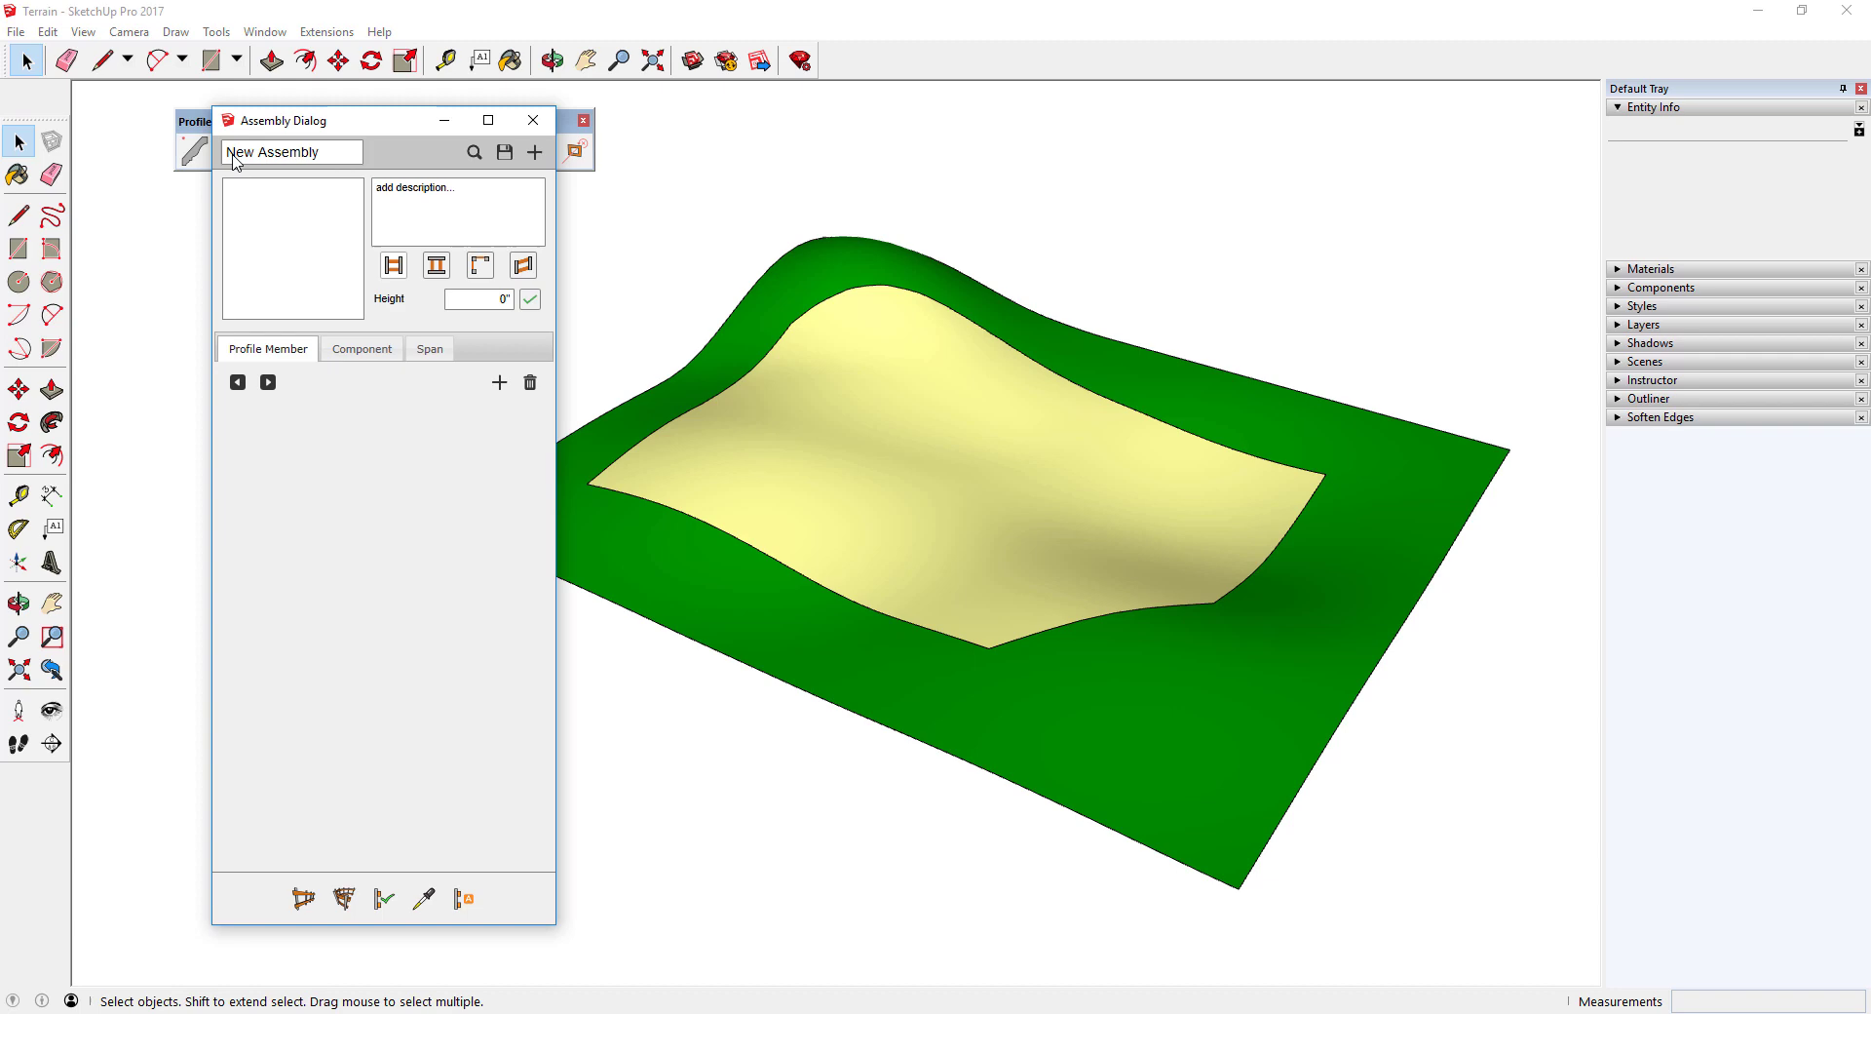
pyautogui.click(473, 154)
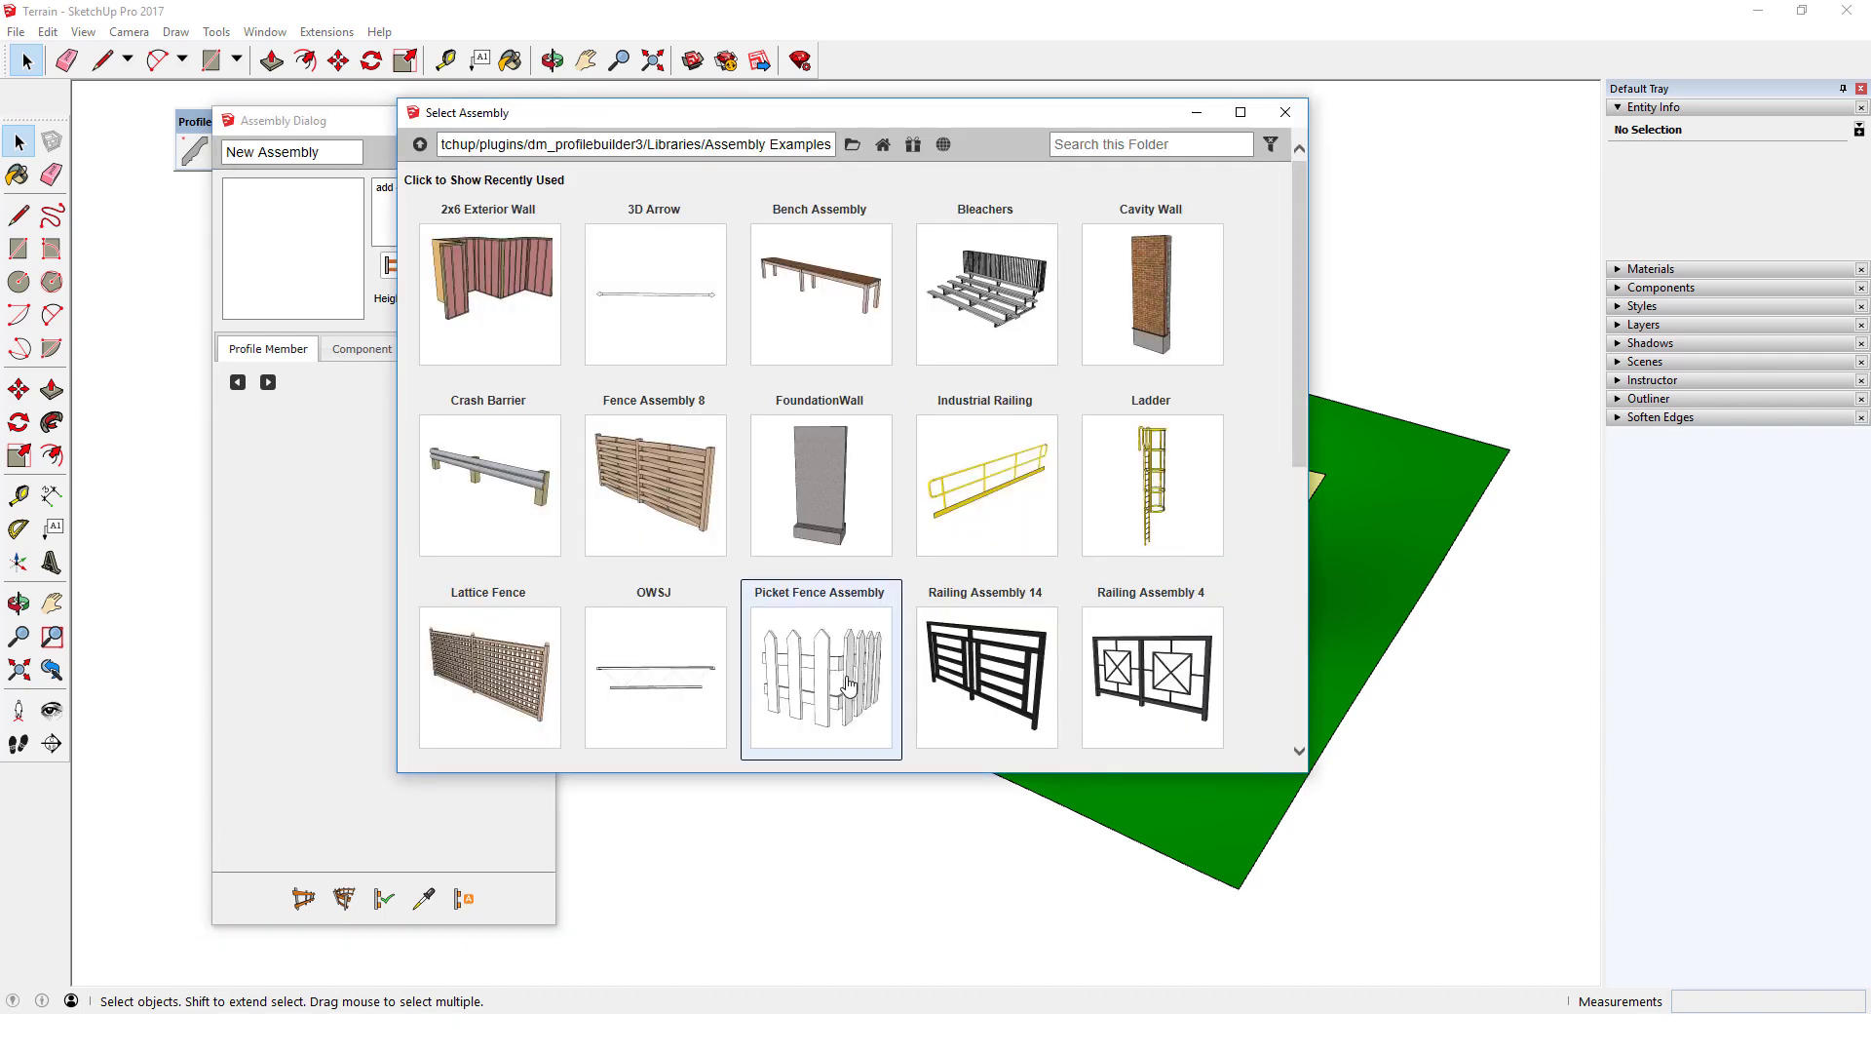
pyautogui.click(848, 685)
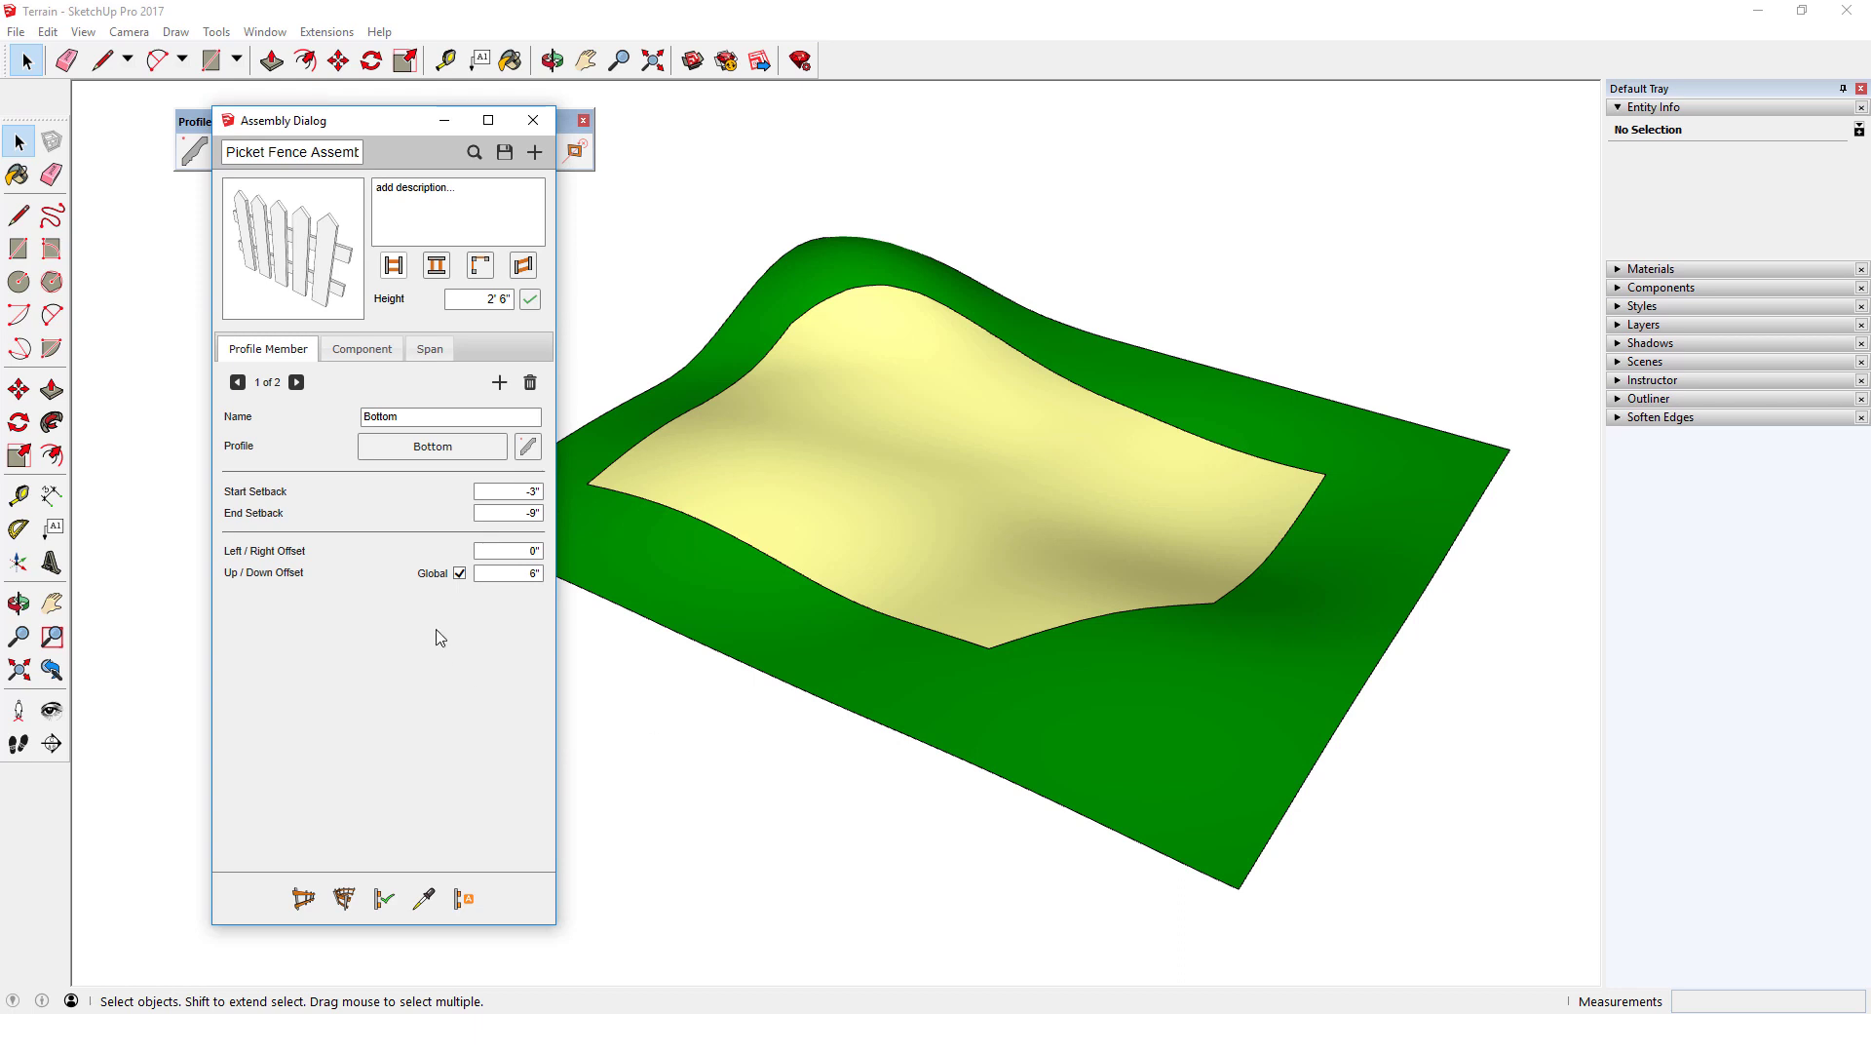
pyautogui.click(296, 382)
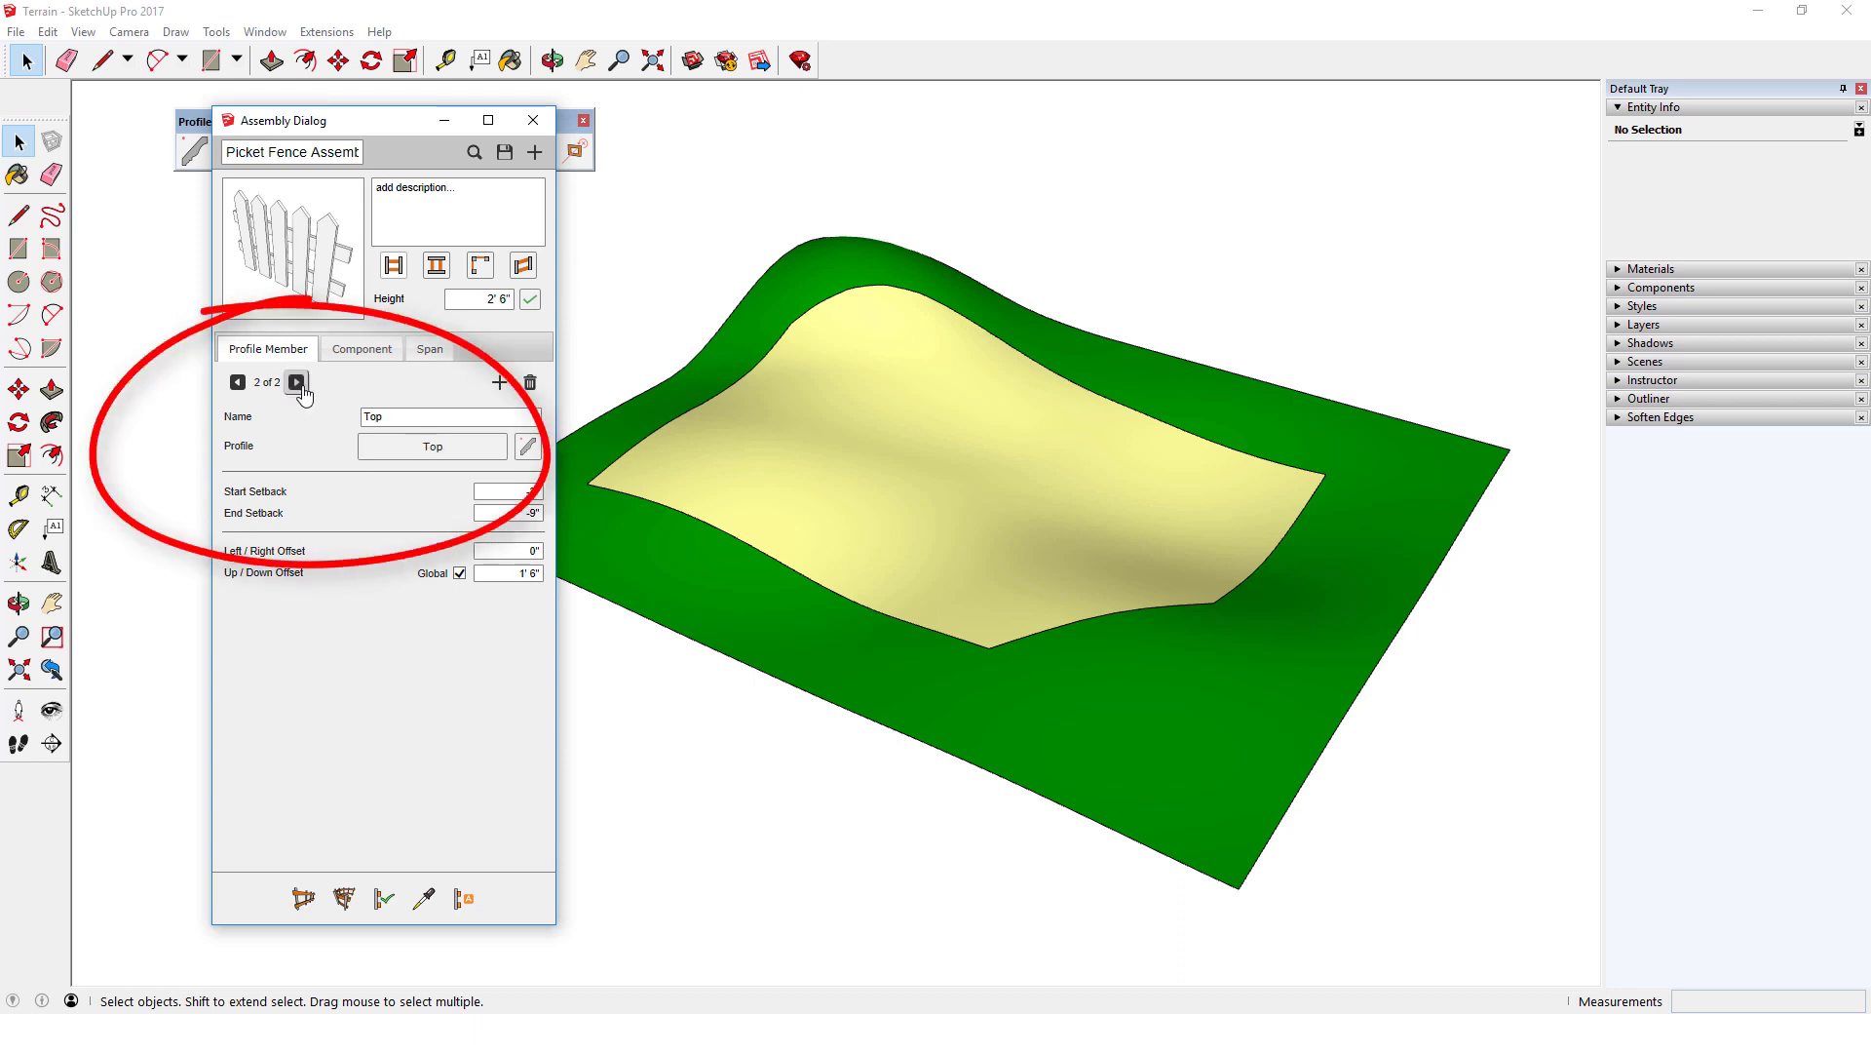
pyautogui.click(353, 353)
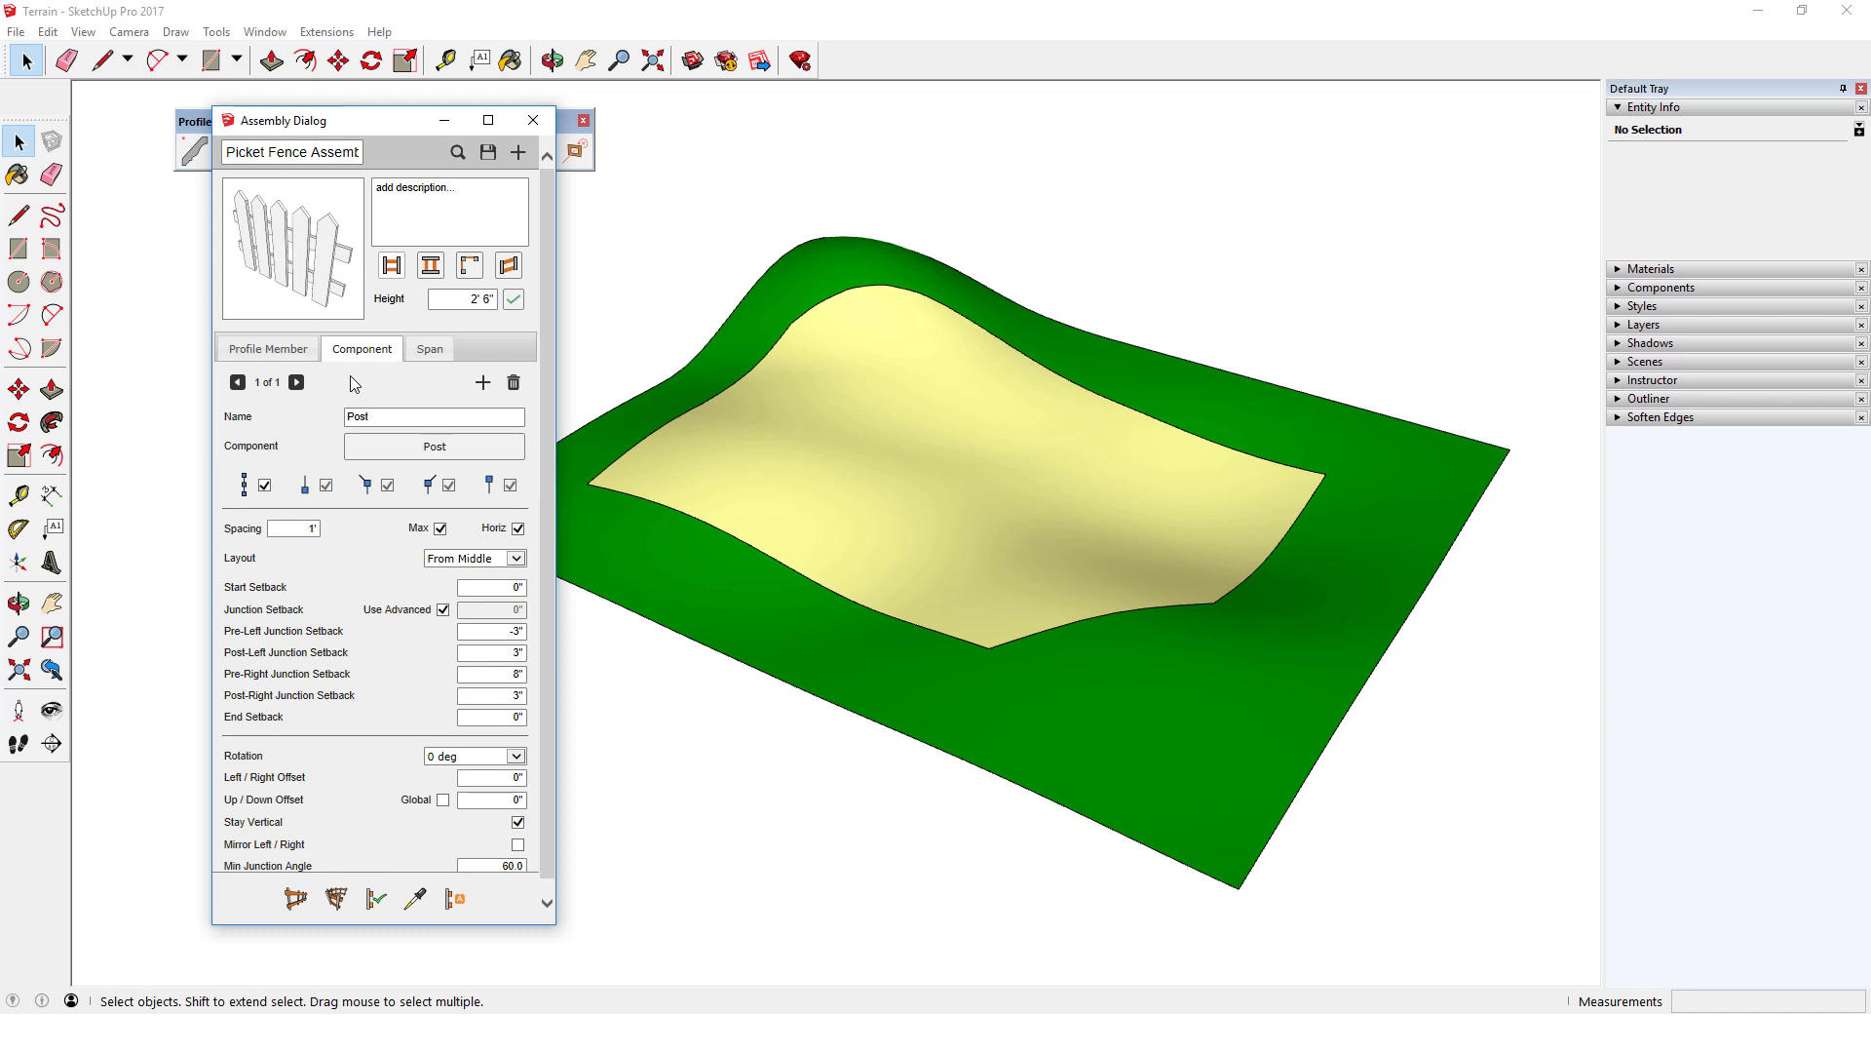
# Select only the terrain's boundary edges and run the picket fence along them.
pyautogui.tripleClick(970, 452)
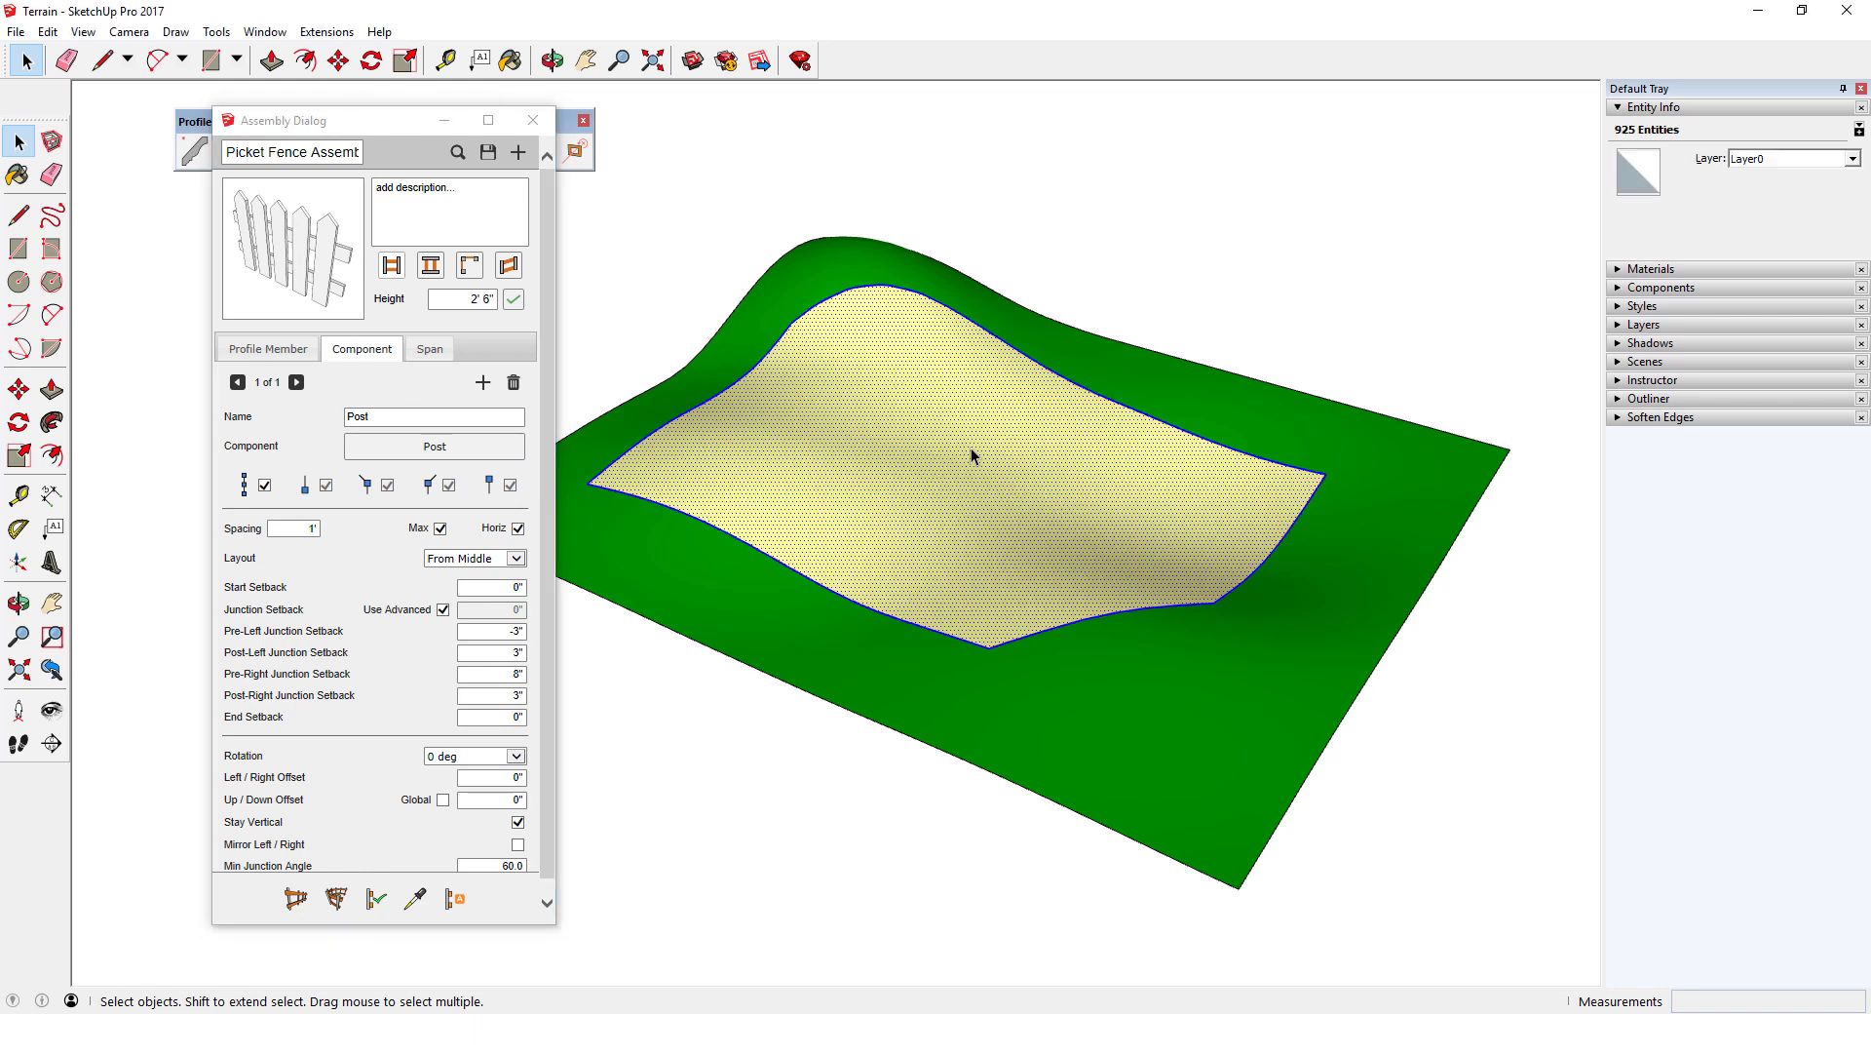
pyautogui.keyDown('shift'); pyautogui.click(972, 454); pyautogui.keyUp('shift')
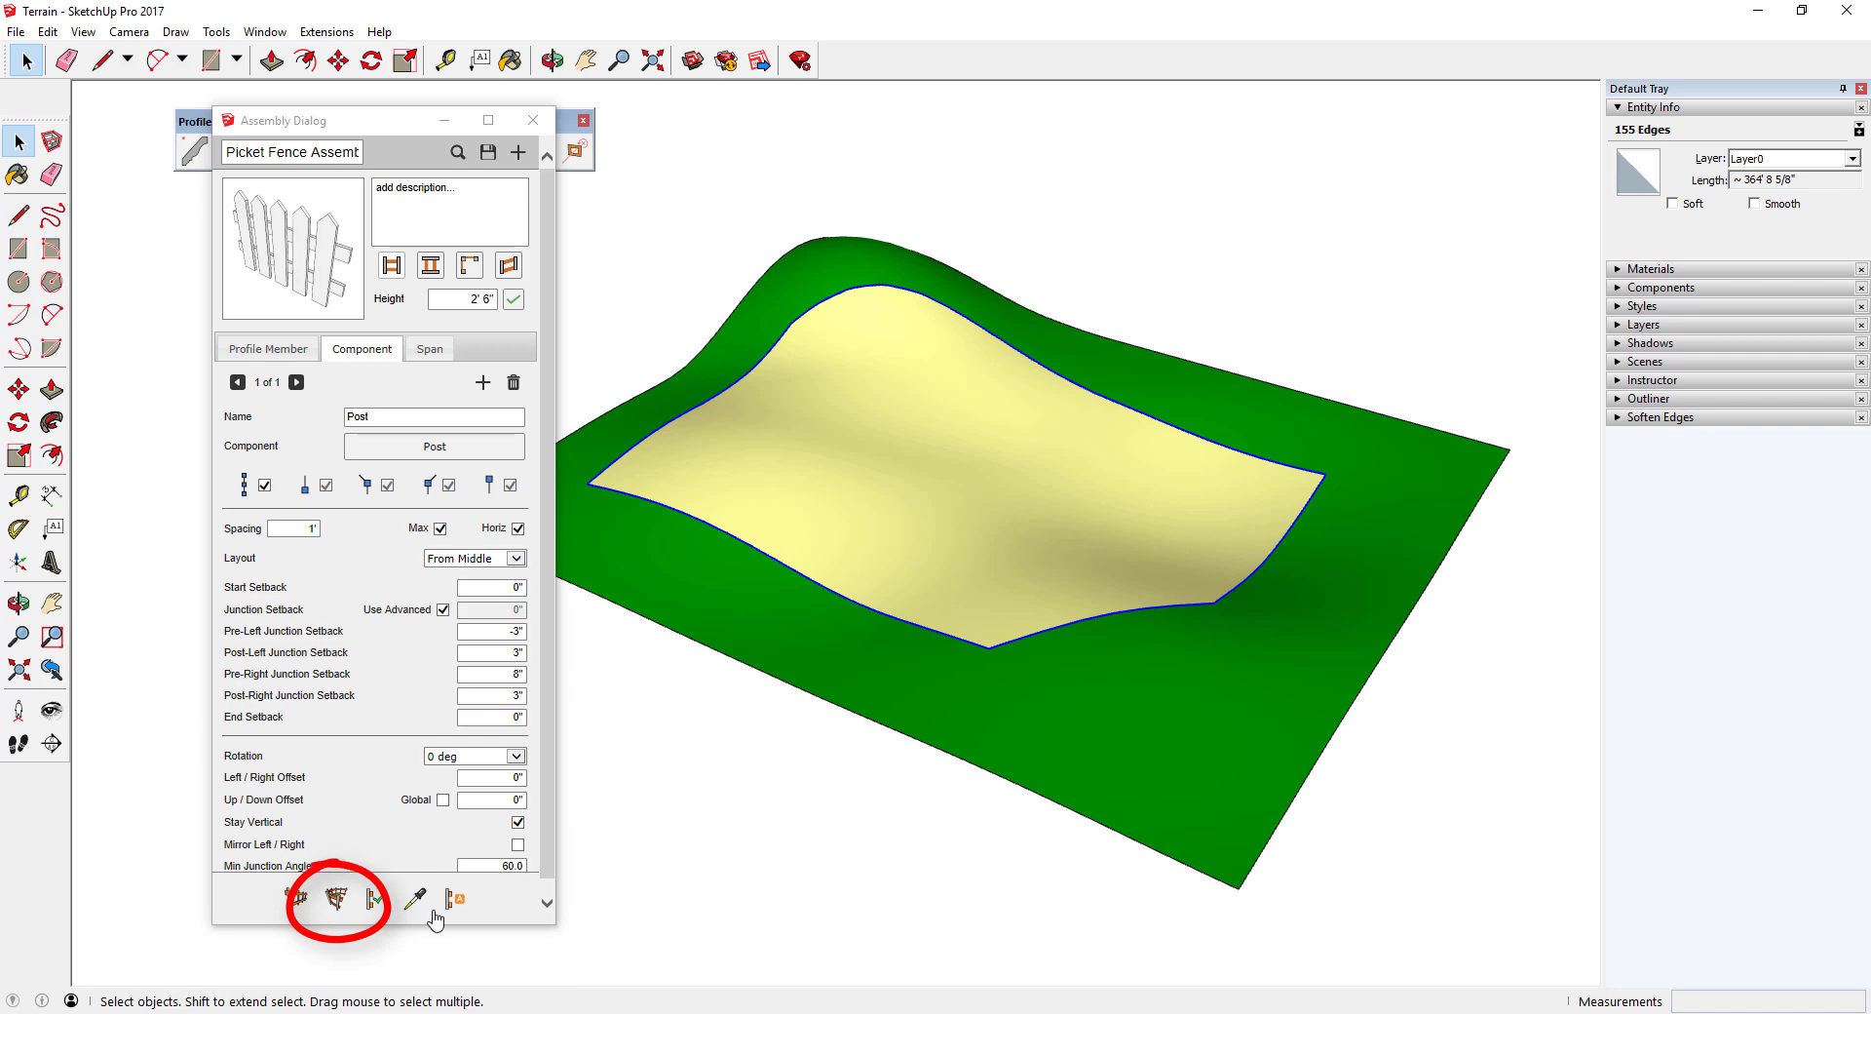
pyautogui.click(335, 898)
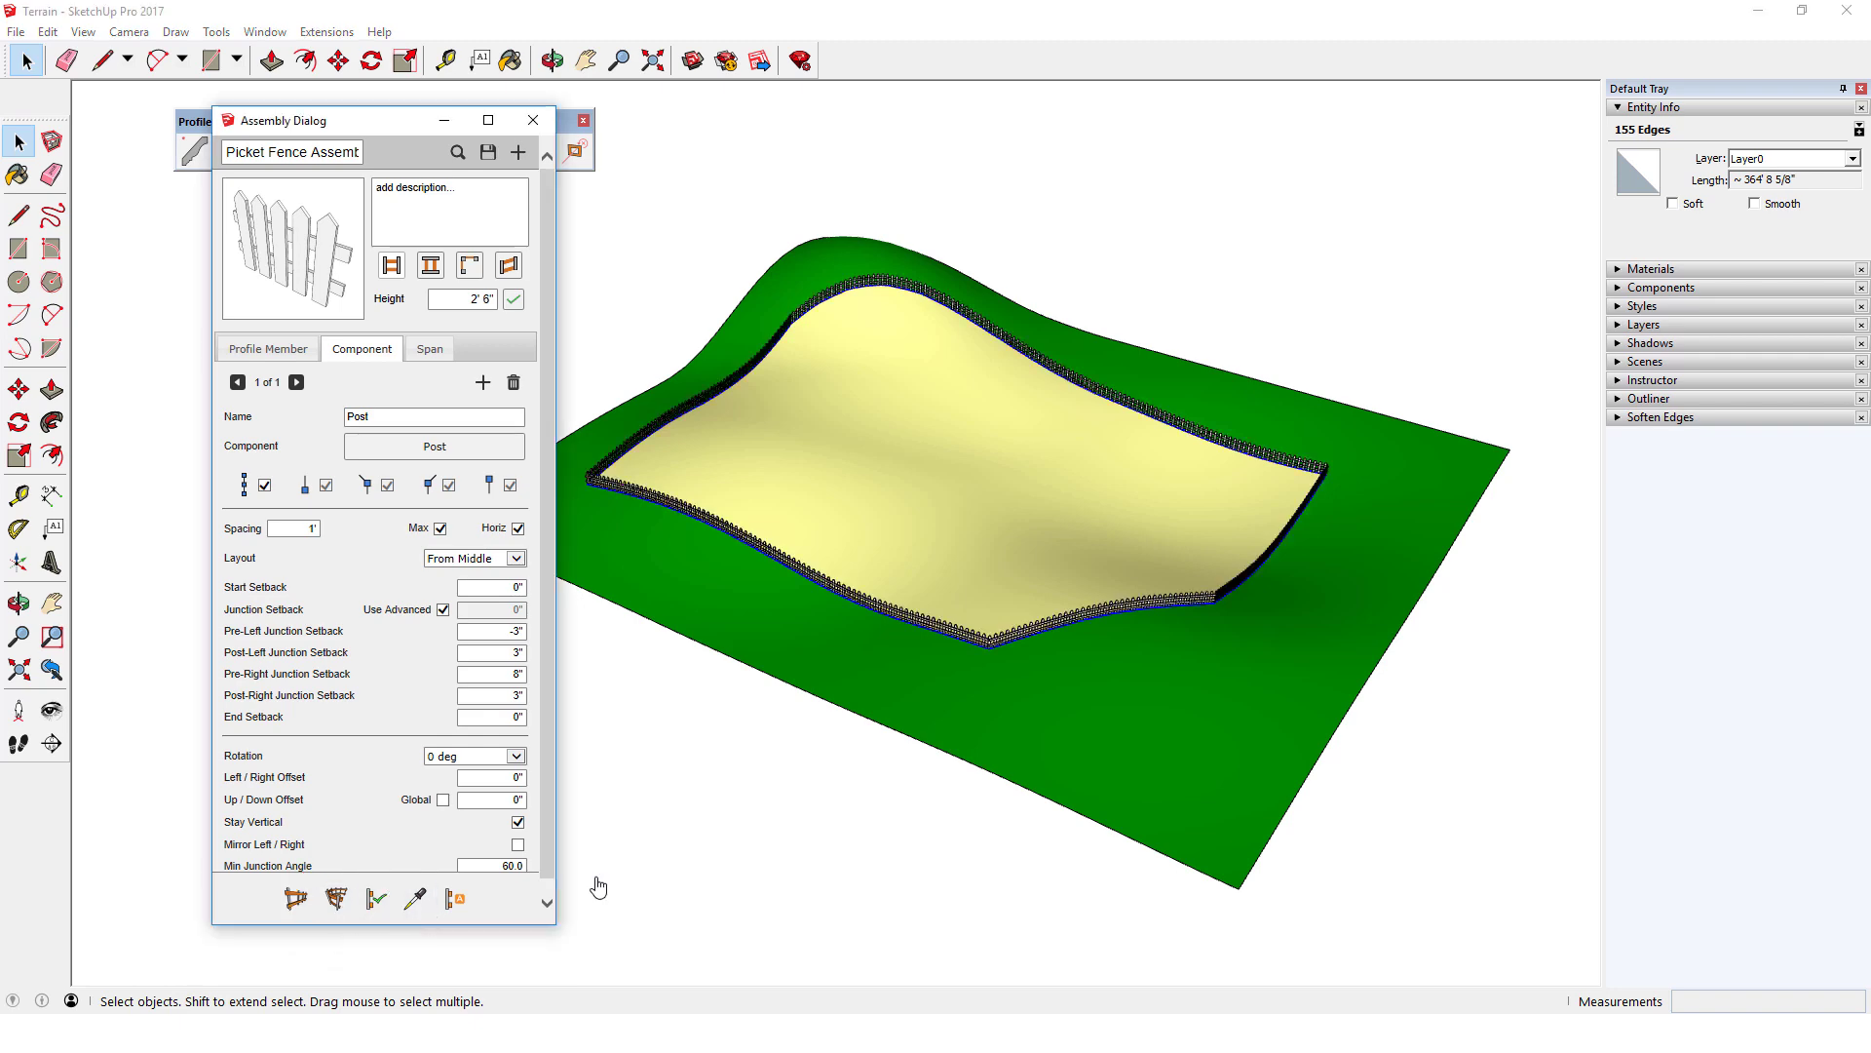
pyautogui.scroll(5, 799, 322)
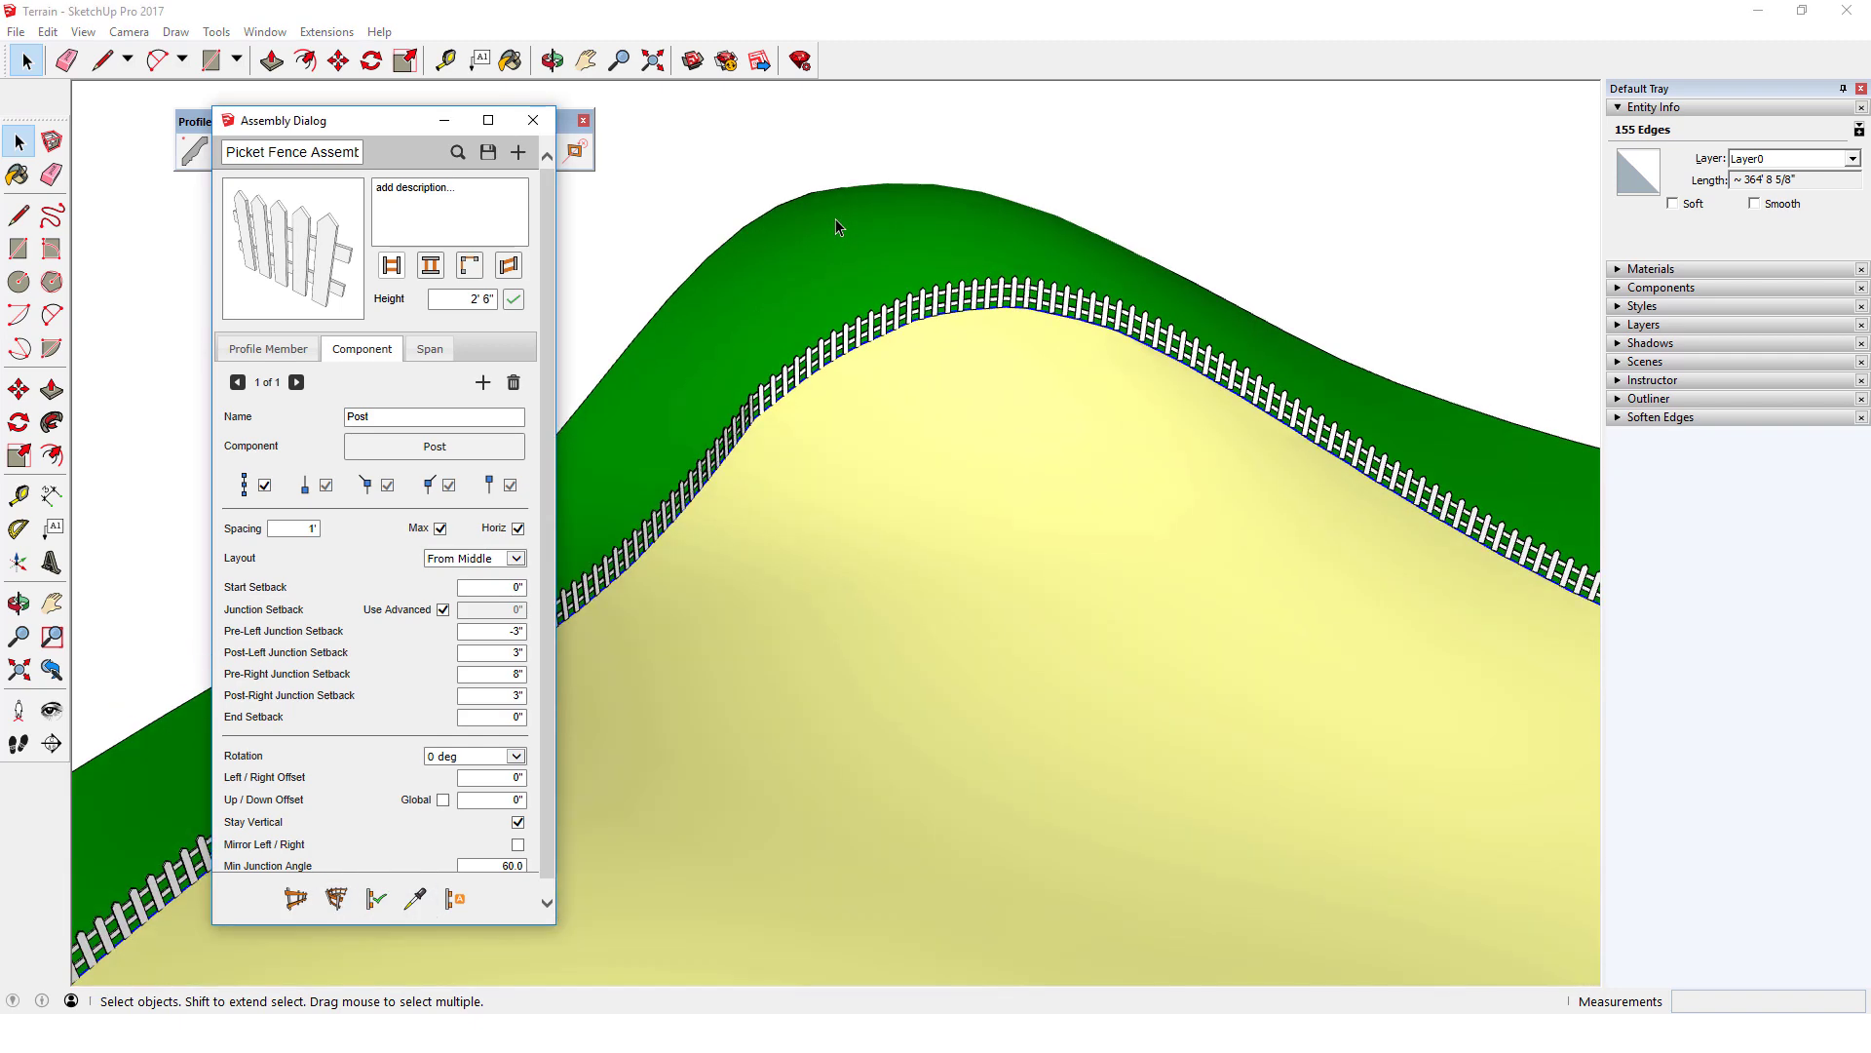
pyautogui.moveTo(834, 218); pyautogui.dragTo(752, 138, button='middle')
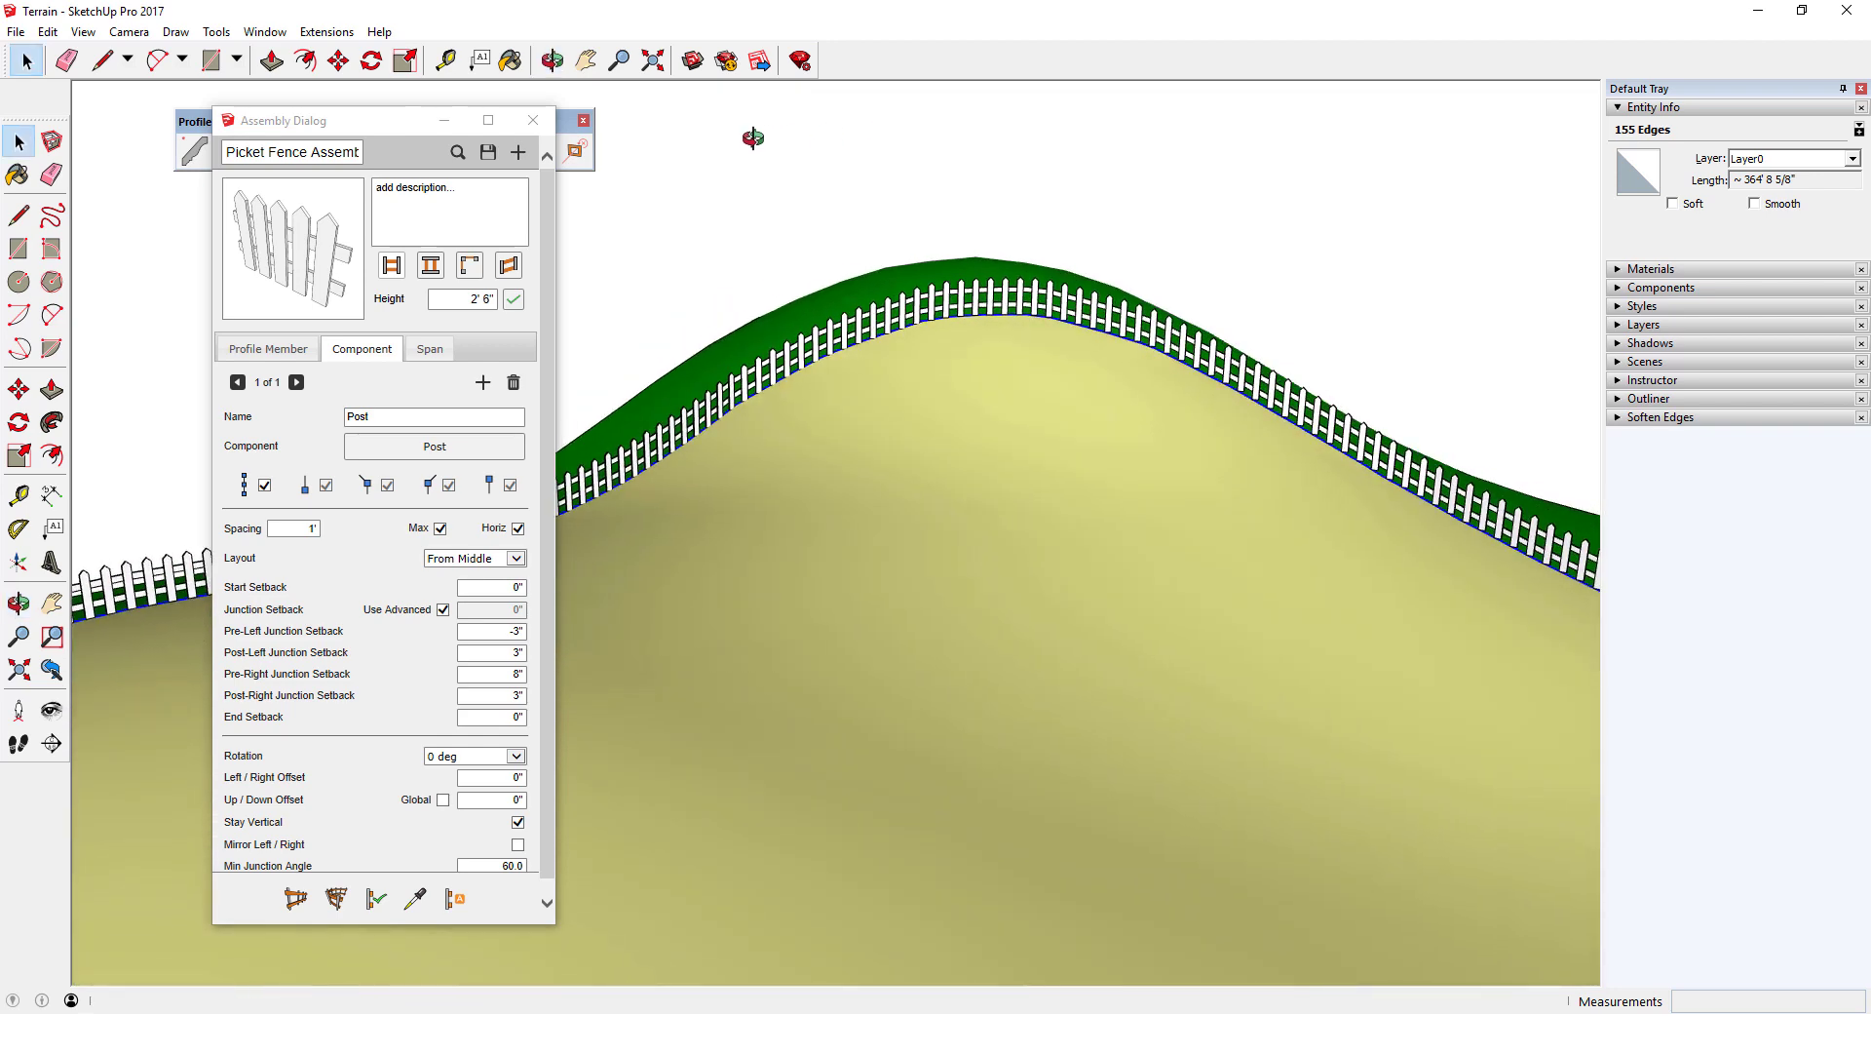
# Set the fence assembly height to 6' and spacing to 6", then apply it to the fence.
pyautogui.tripleClick(473, 299)
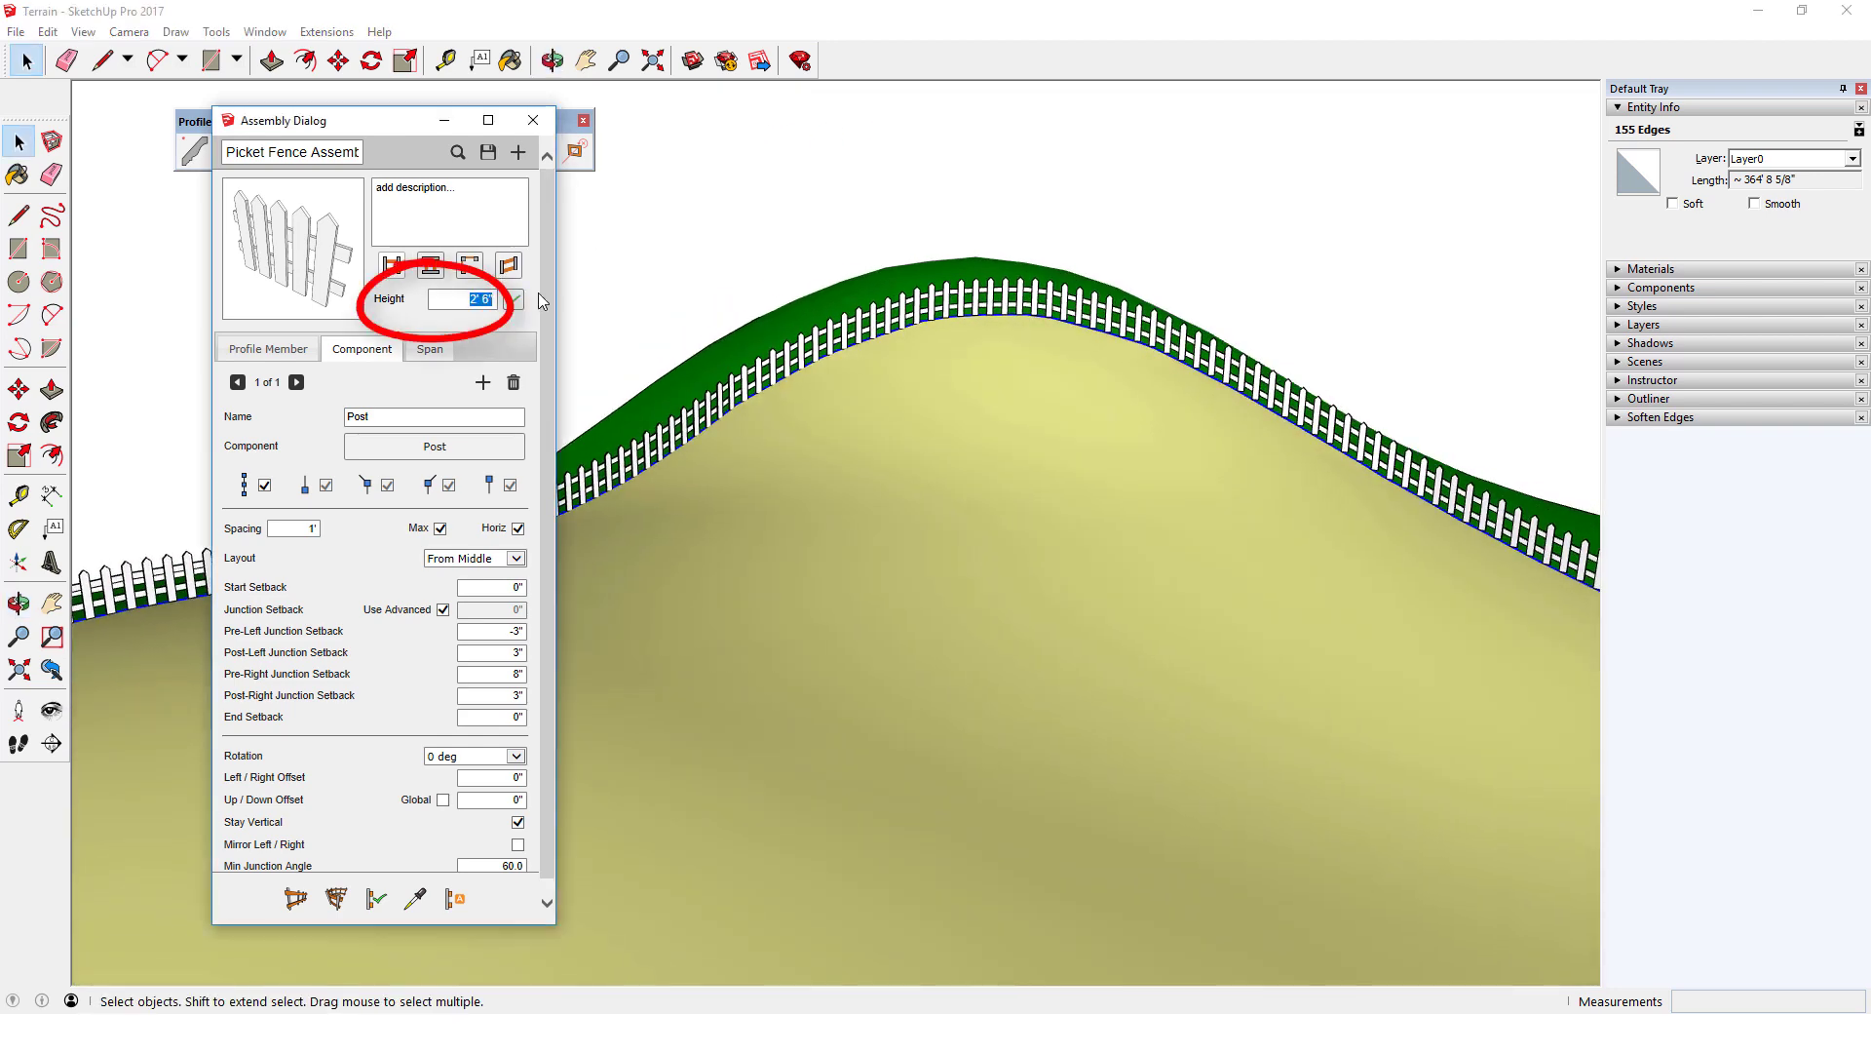
pyautogui.write("6'")
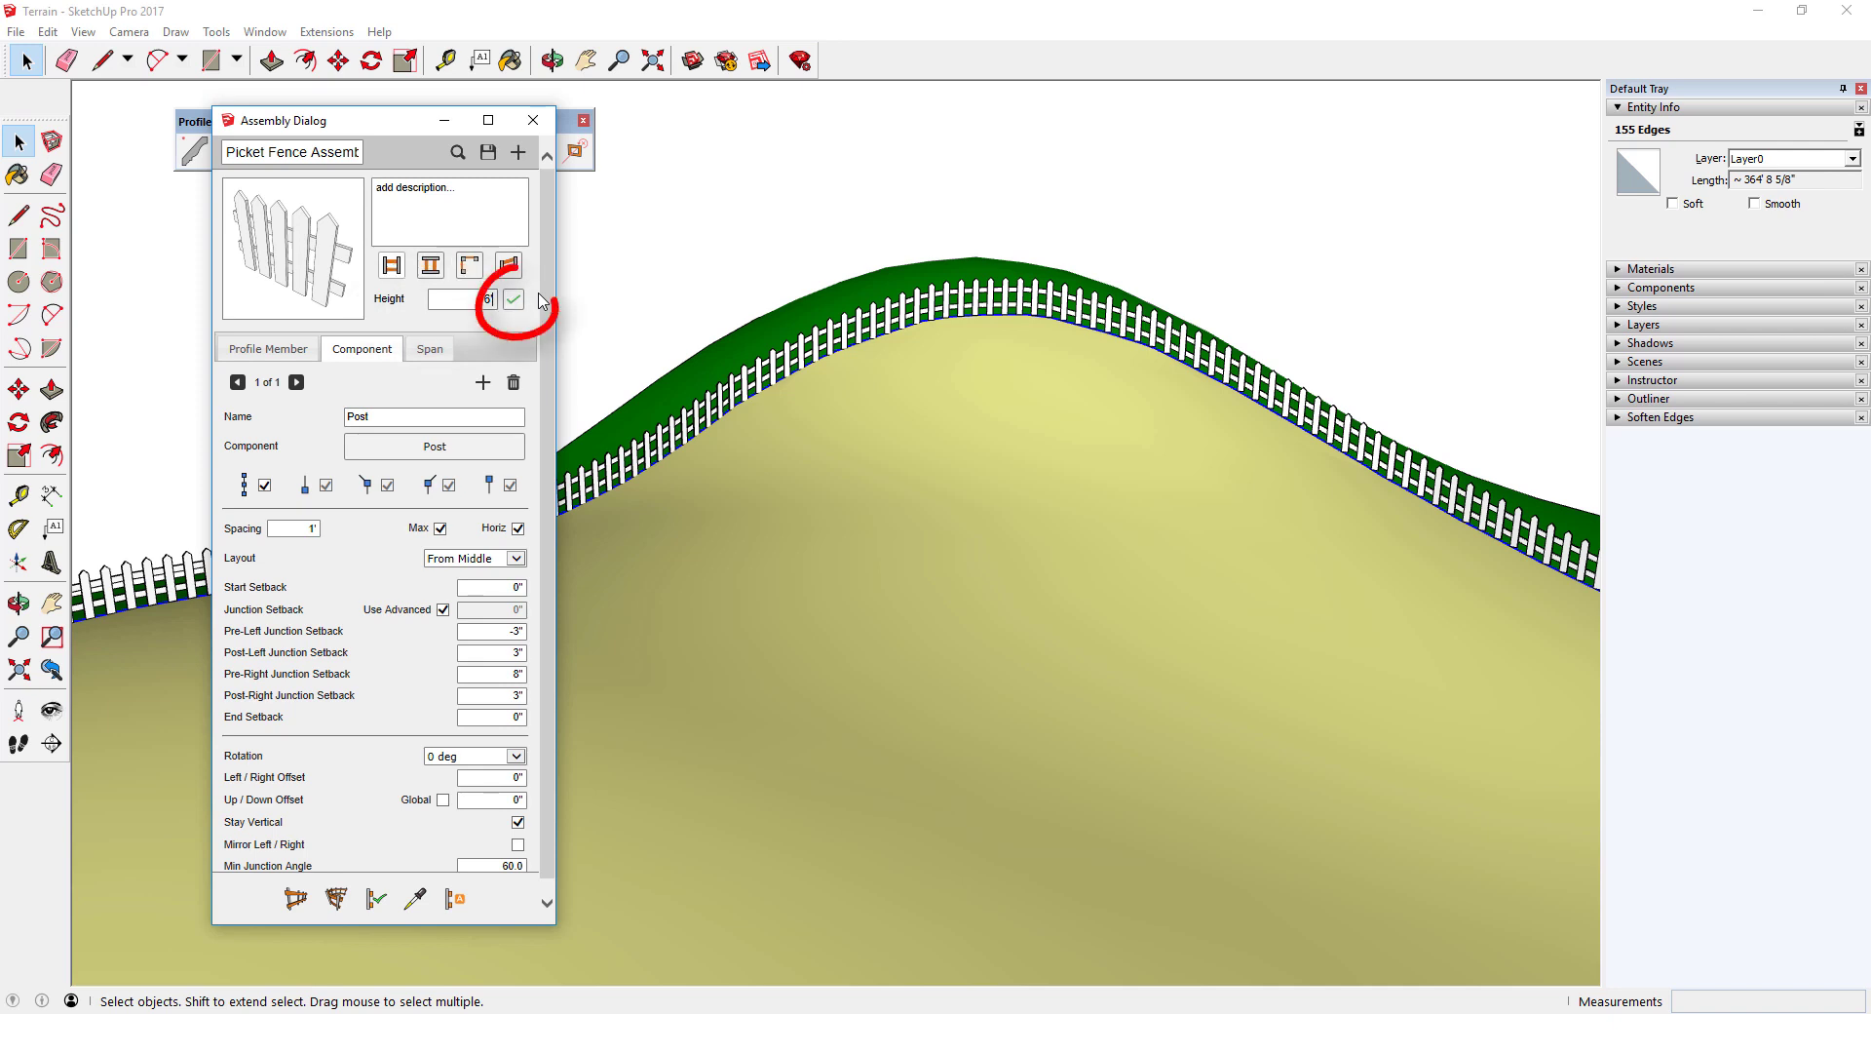
pyautogui.click(517, 303)
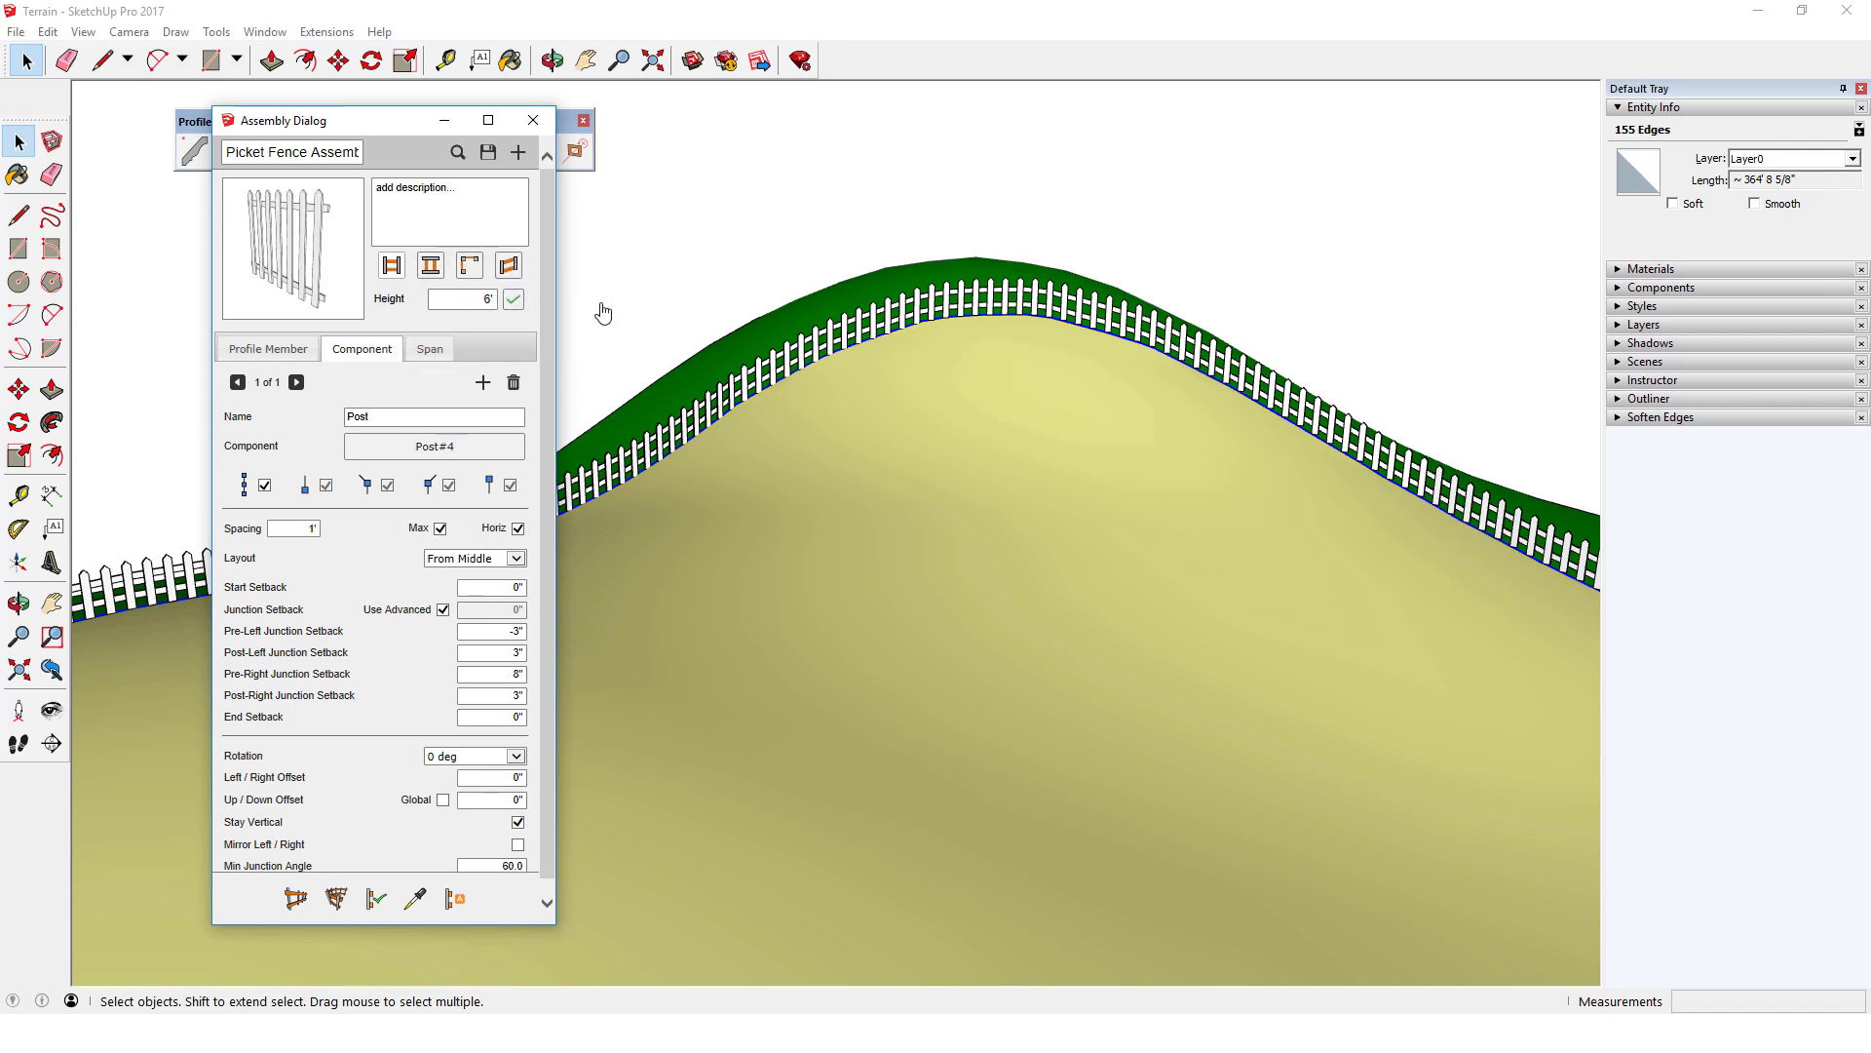
pyautogui.tripleClick(310, 527)
pyautogui.write('6')
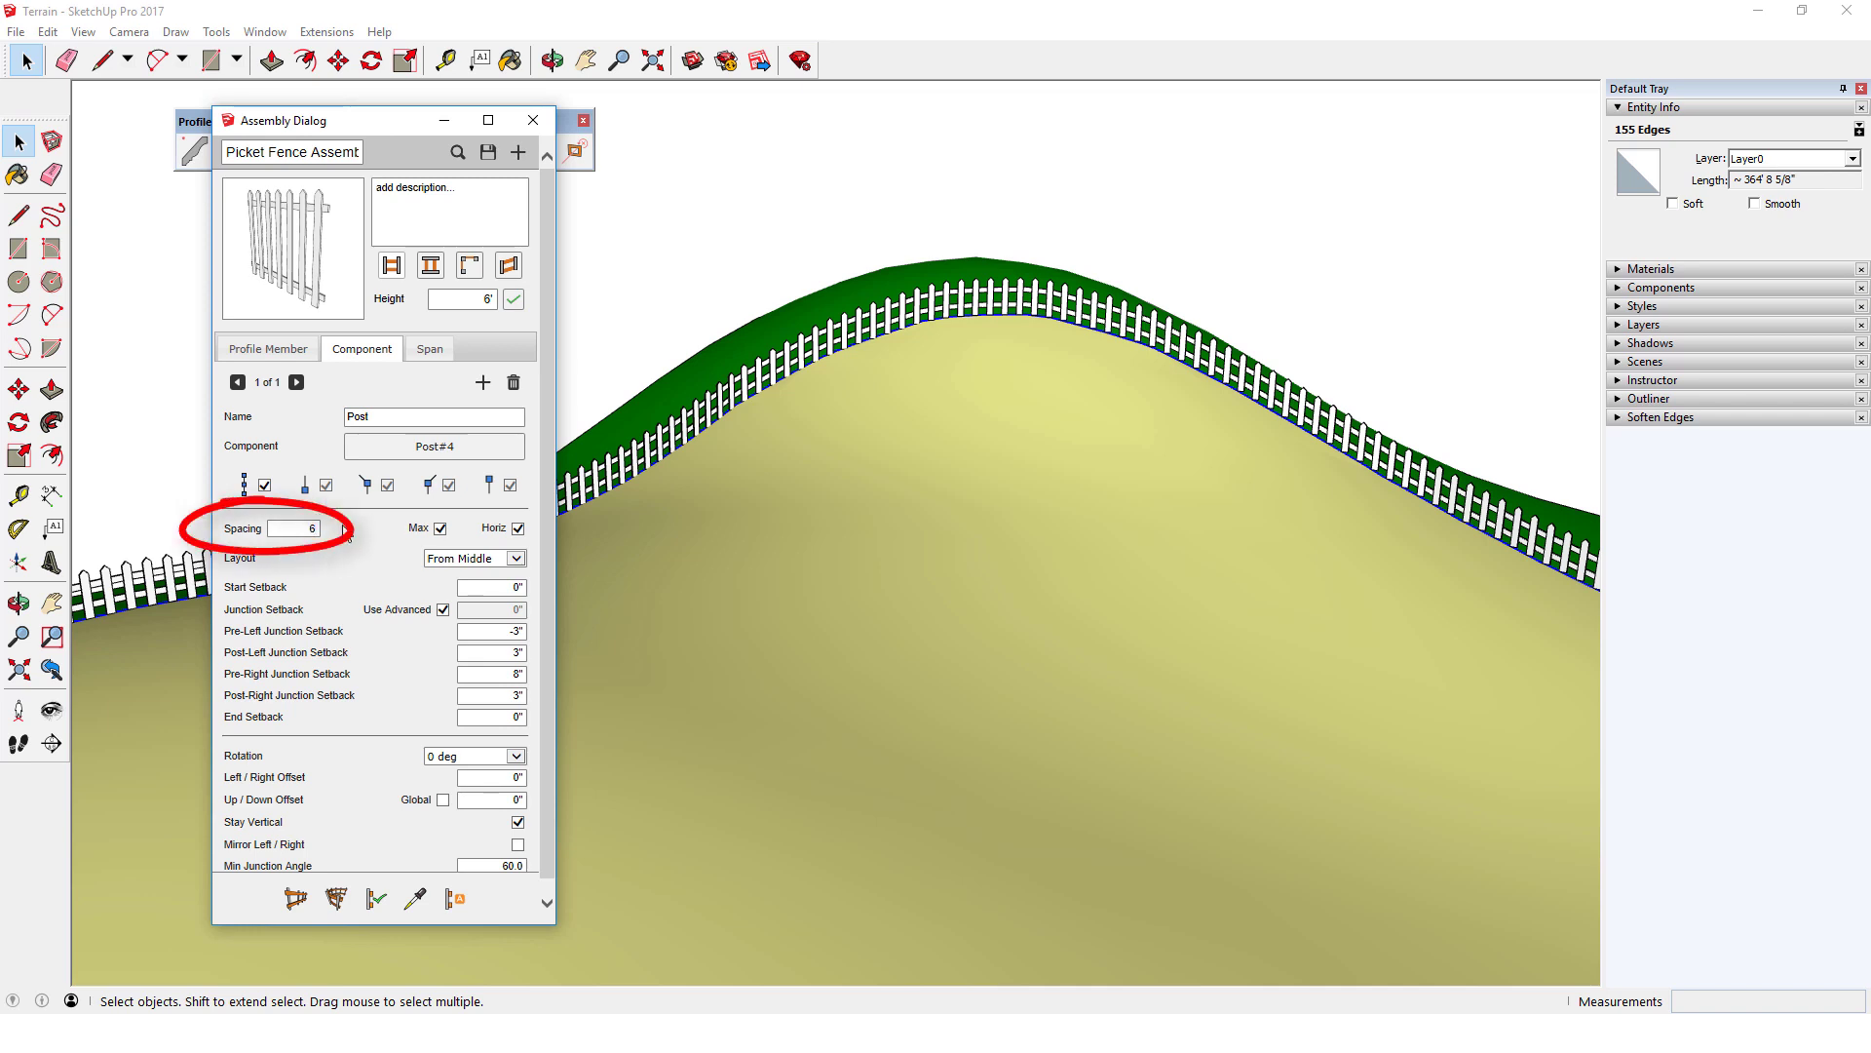
pyautogui.press('Return')
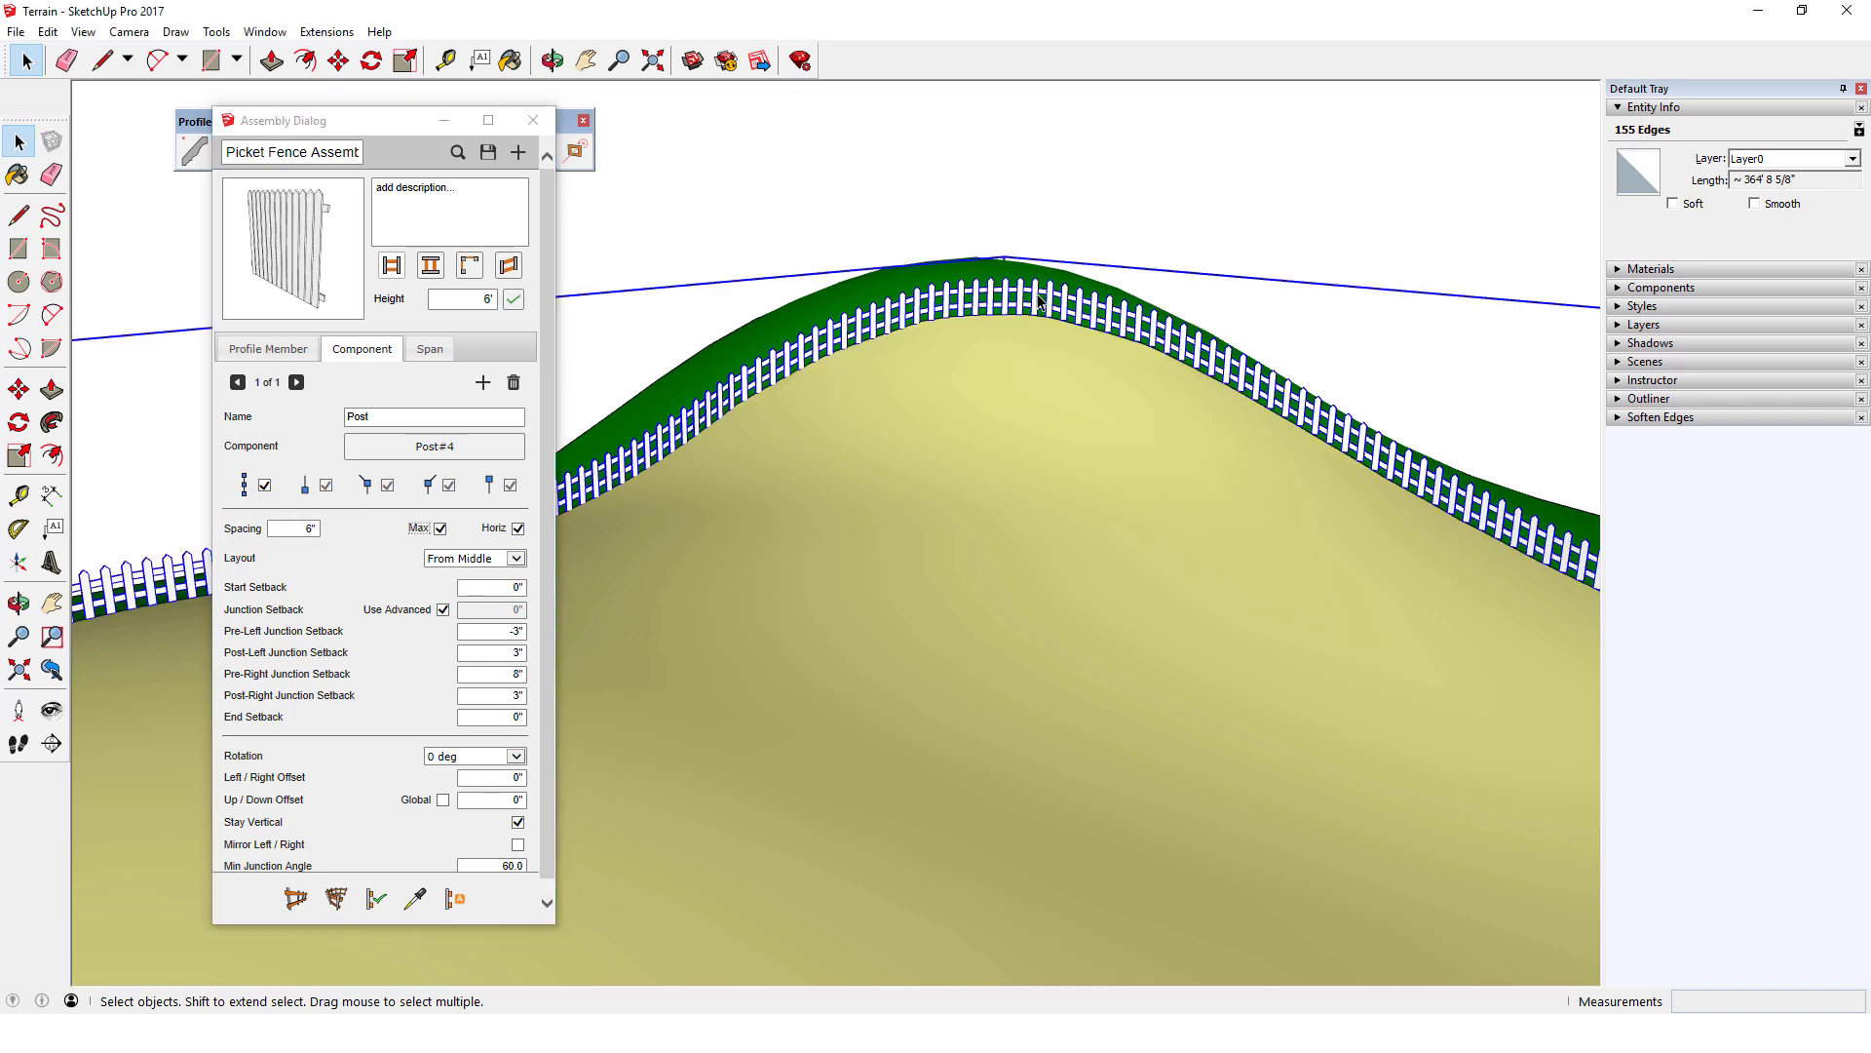
pyautogui.click(1039, 303)
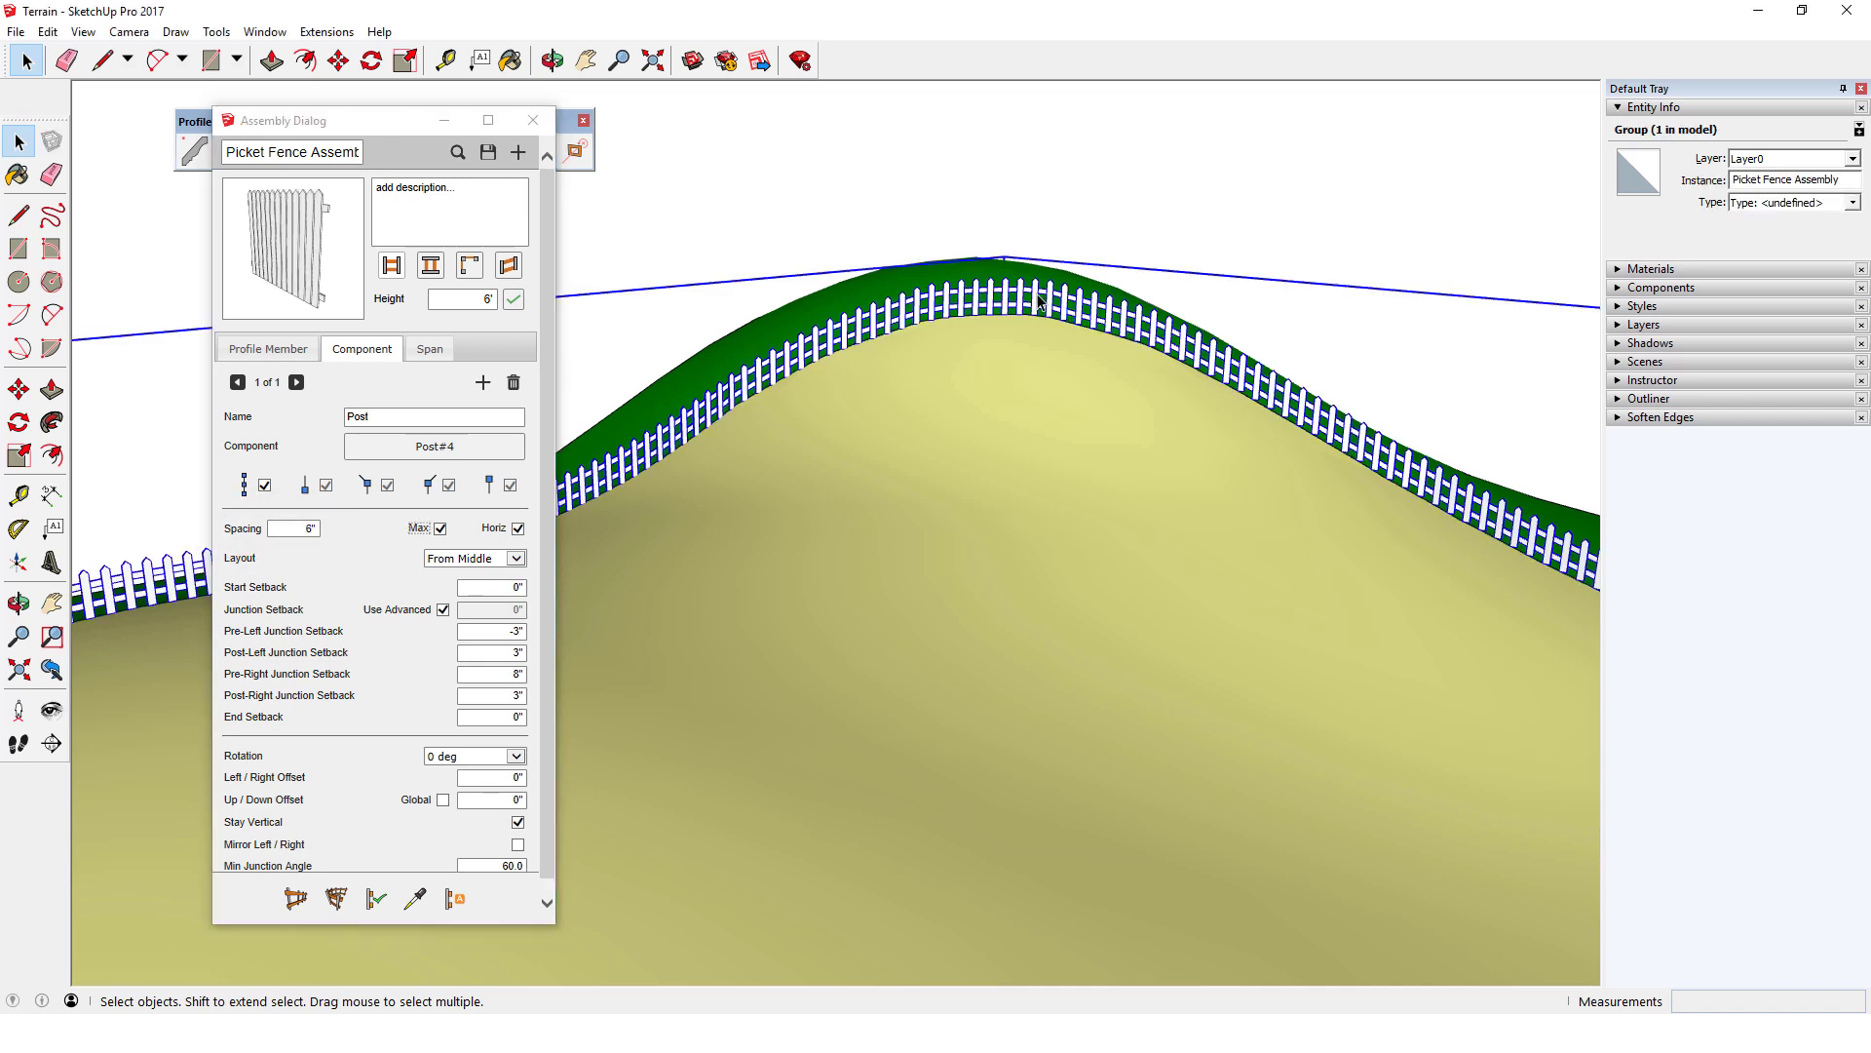
pyautogui.click(376, 901)
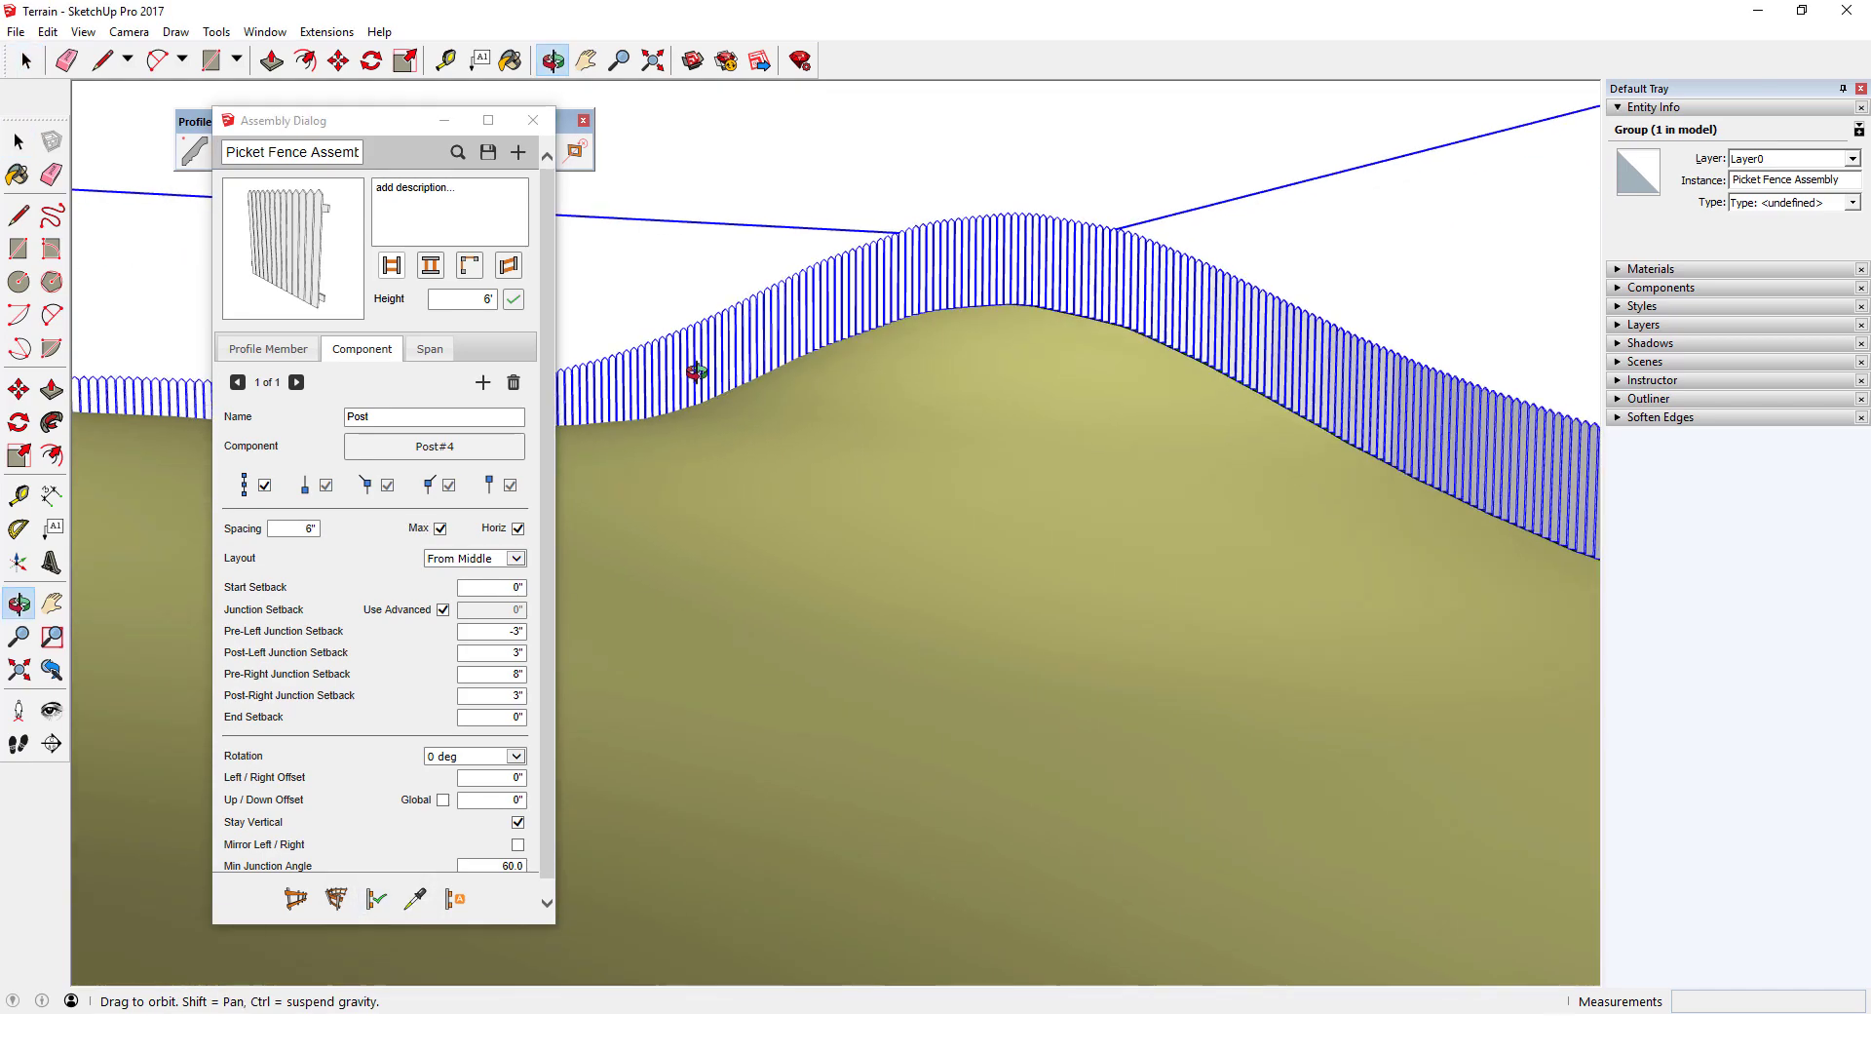
pyautogui.moveTo(631, 273); pyautogui.dragTo(1093, 498, button='middle')
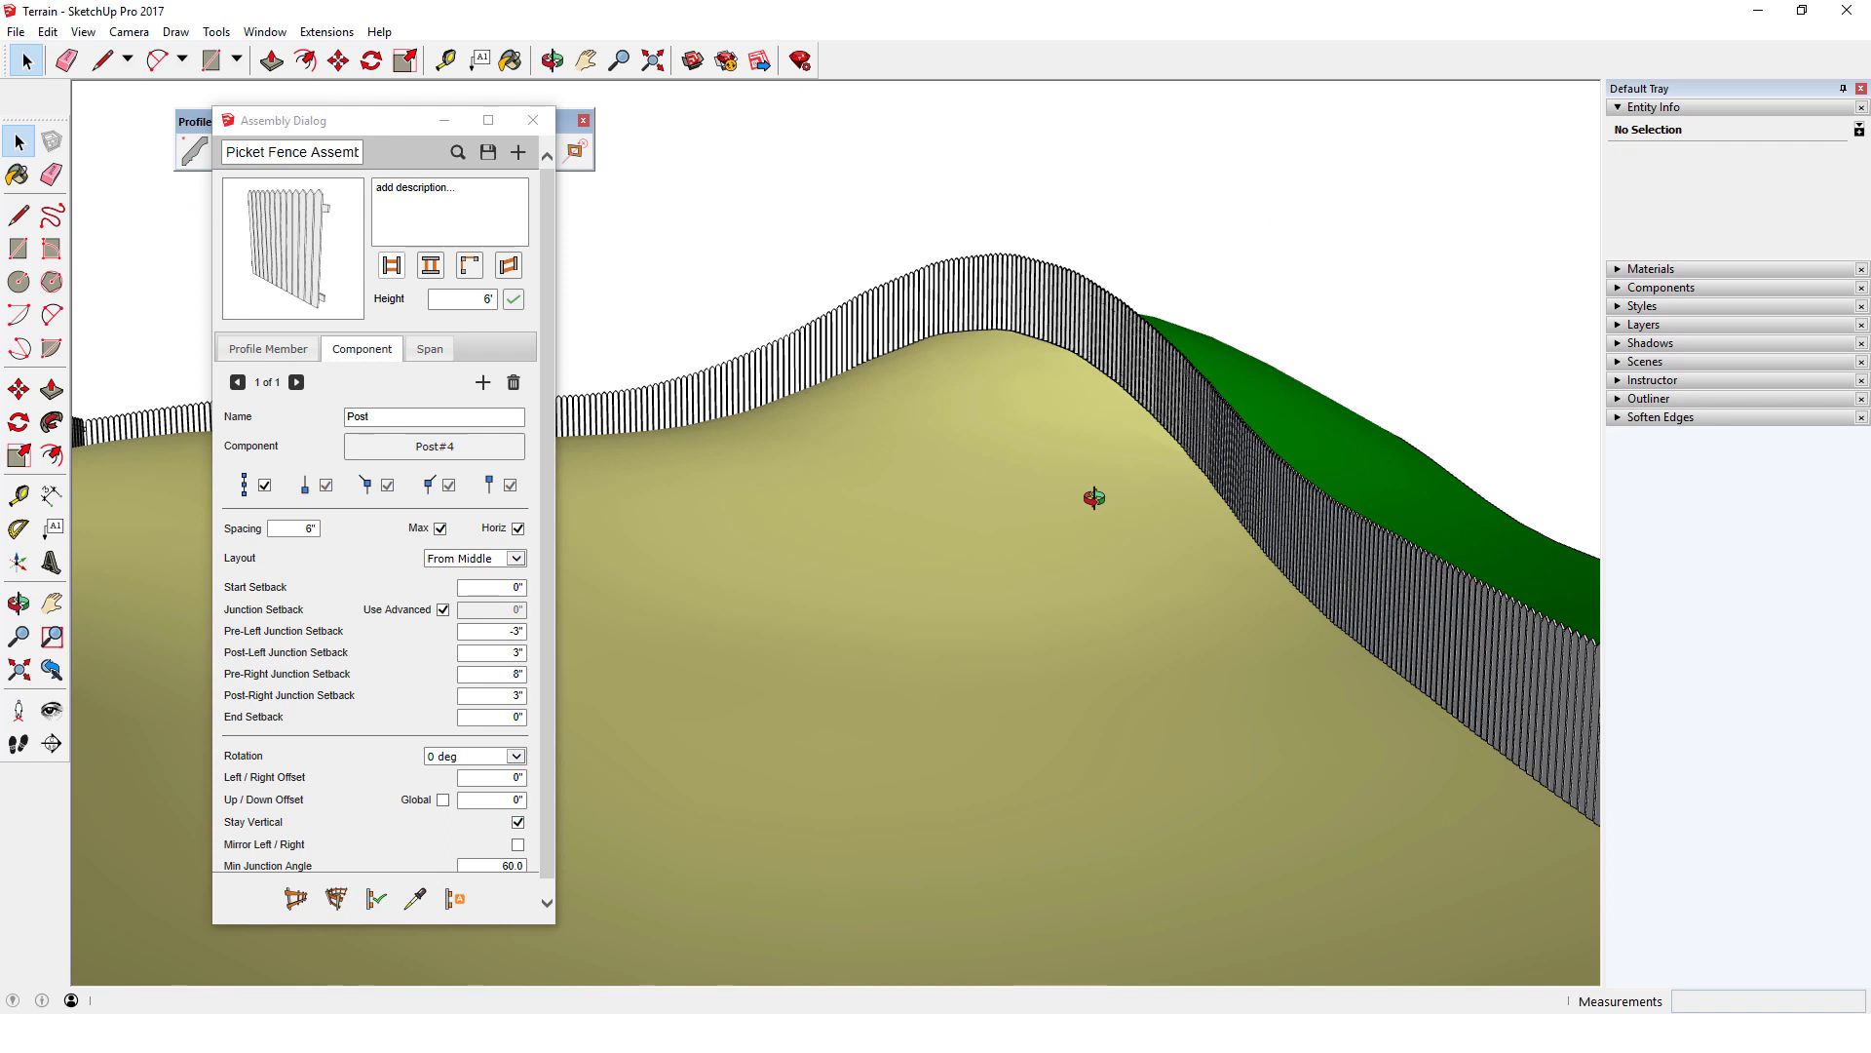
# Load the Lattice Fence assembly without saving the picket one and apply it to the fence.
pyautogui.click(457, 152)
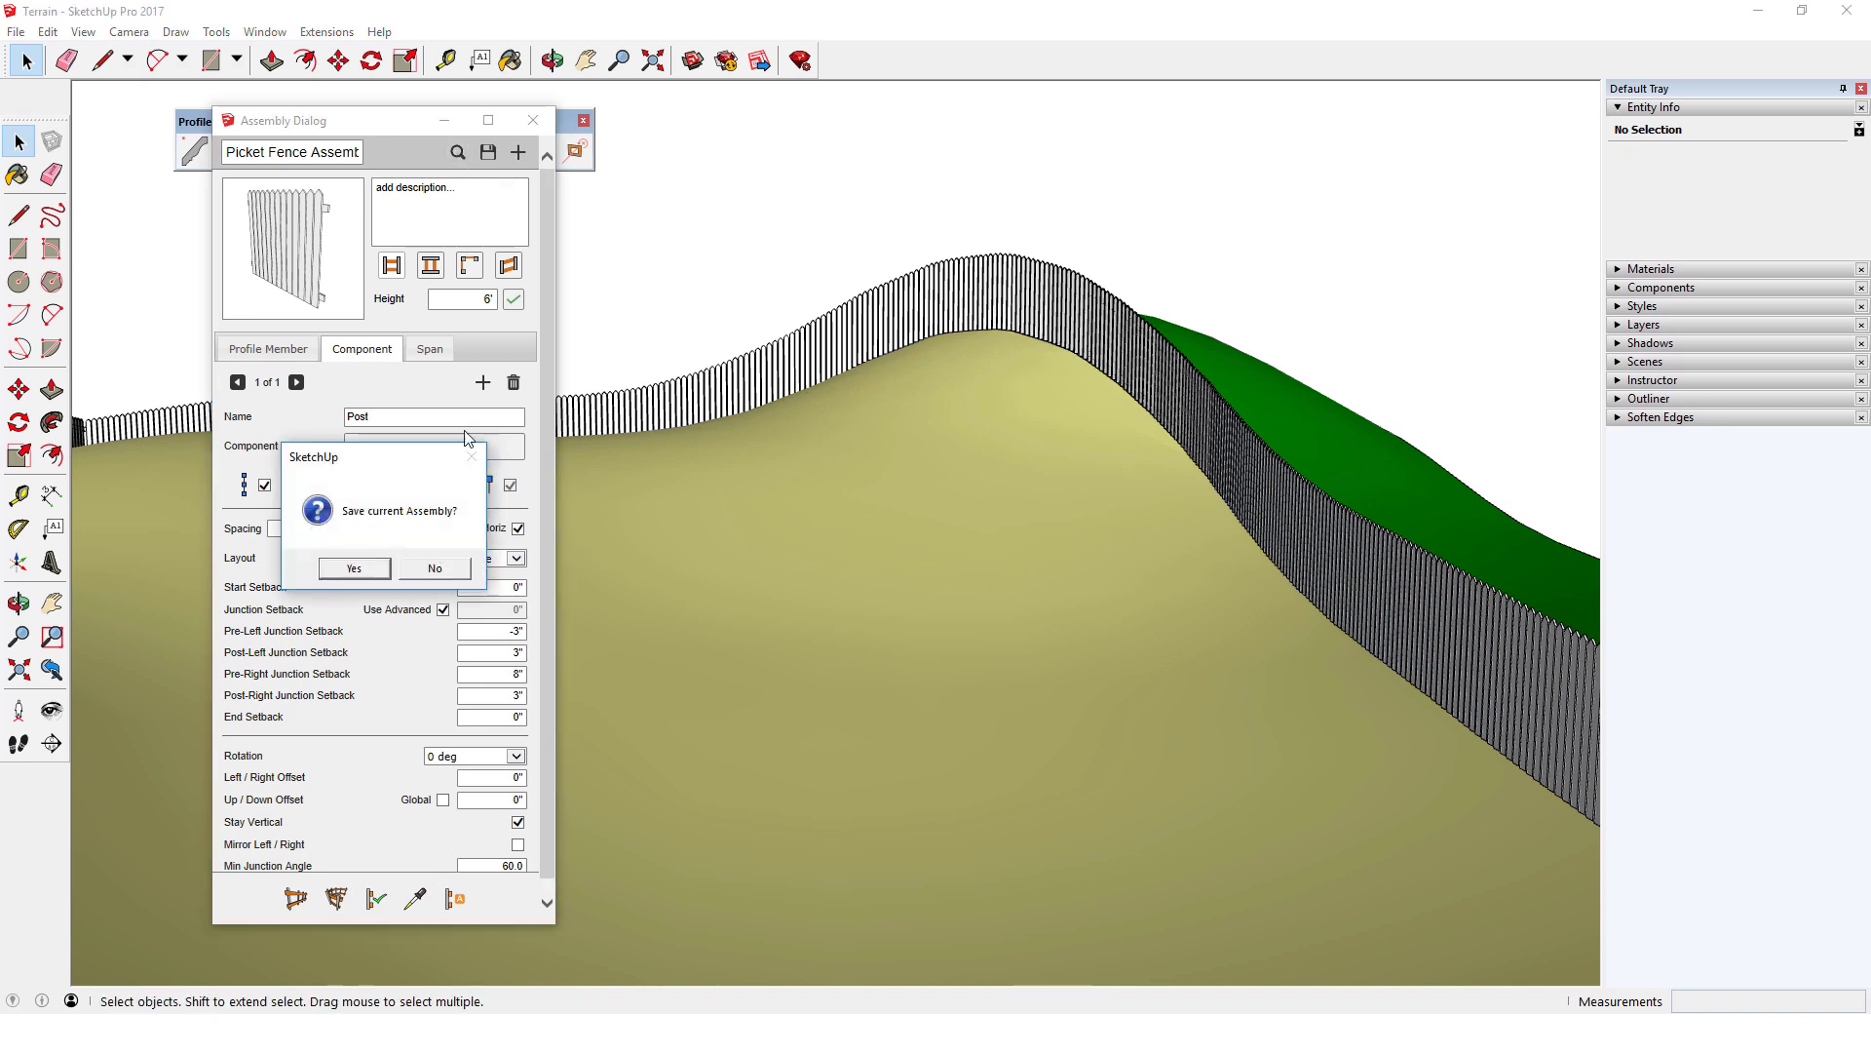
pyautogui.click(435, 568)
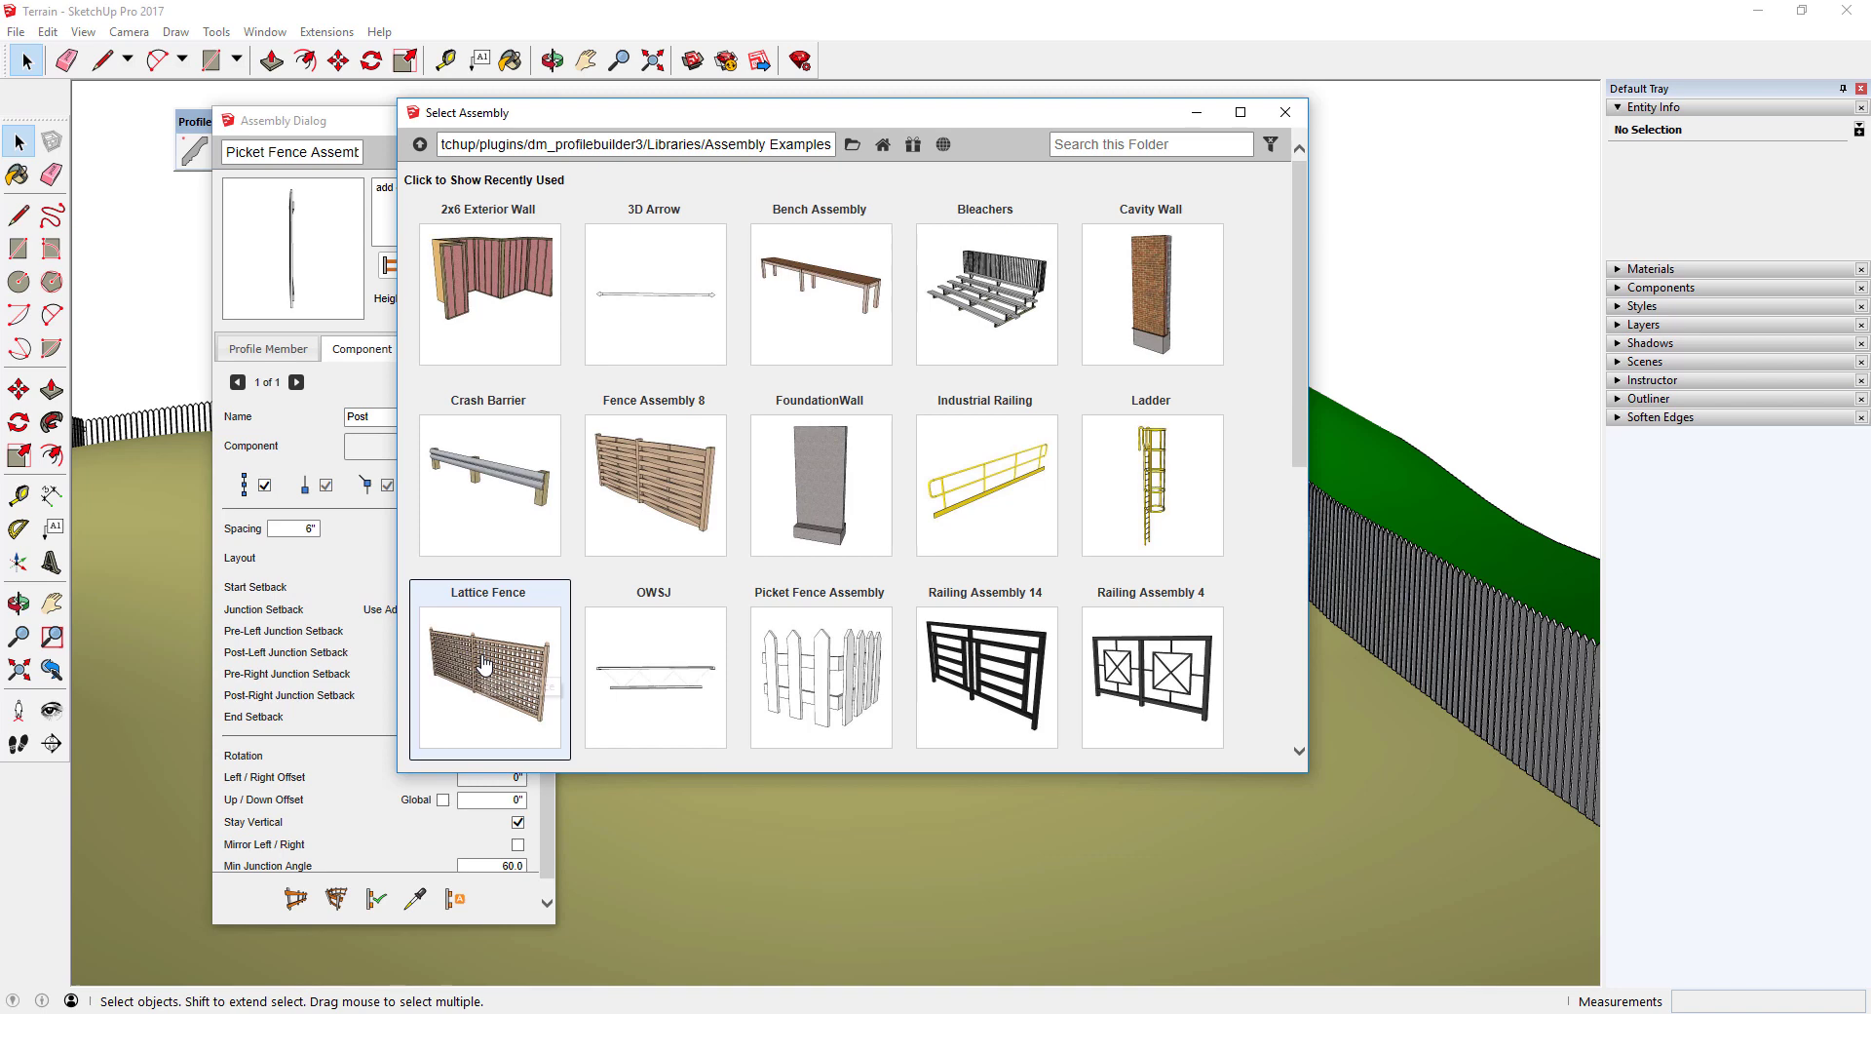
pyautogui.click(485, 663)
pyautogui.click(733, 380)
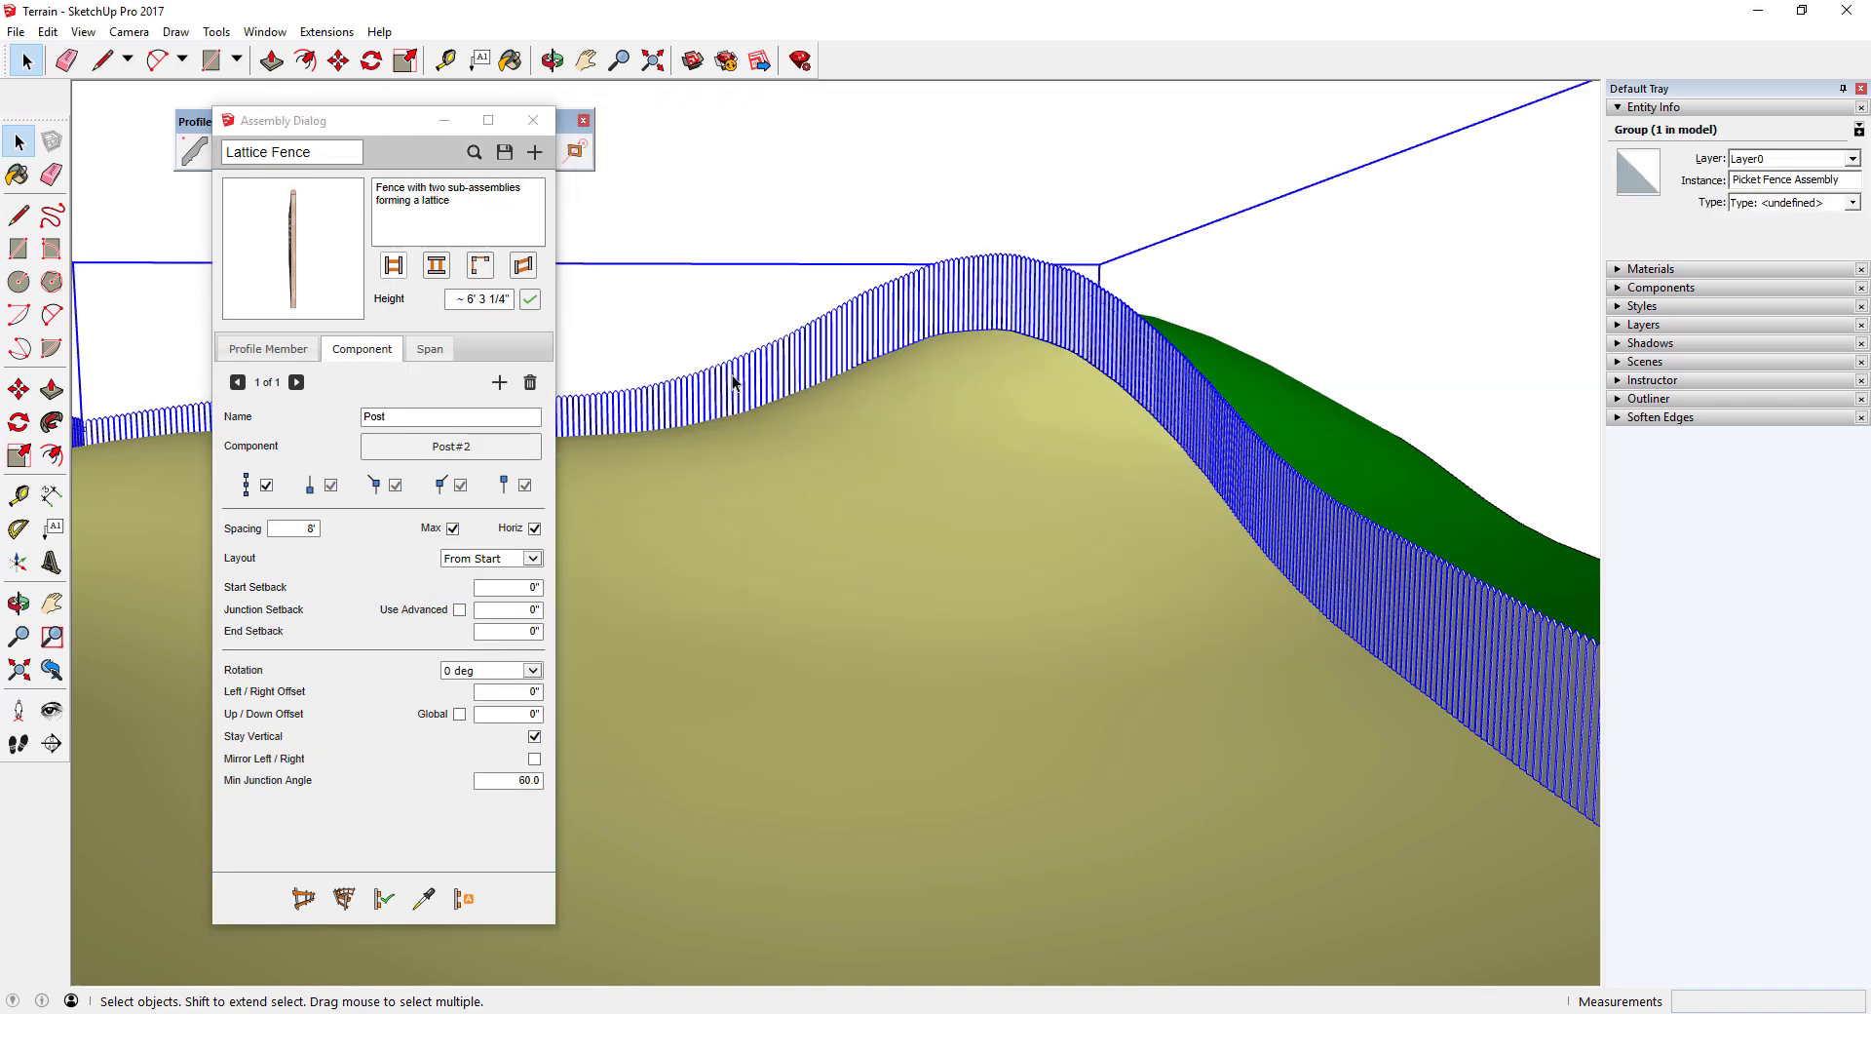
pyautogui.click(380, 898)
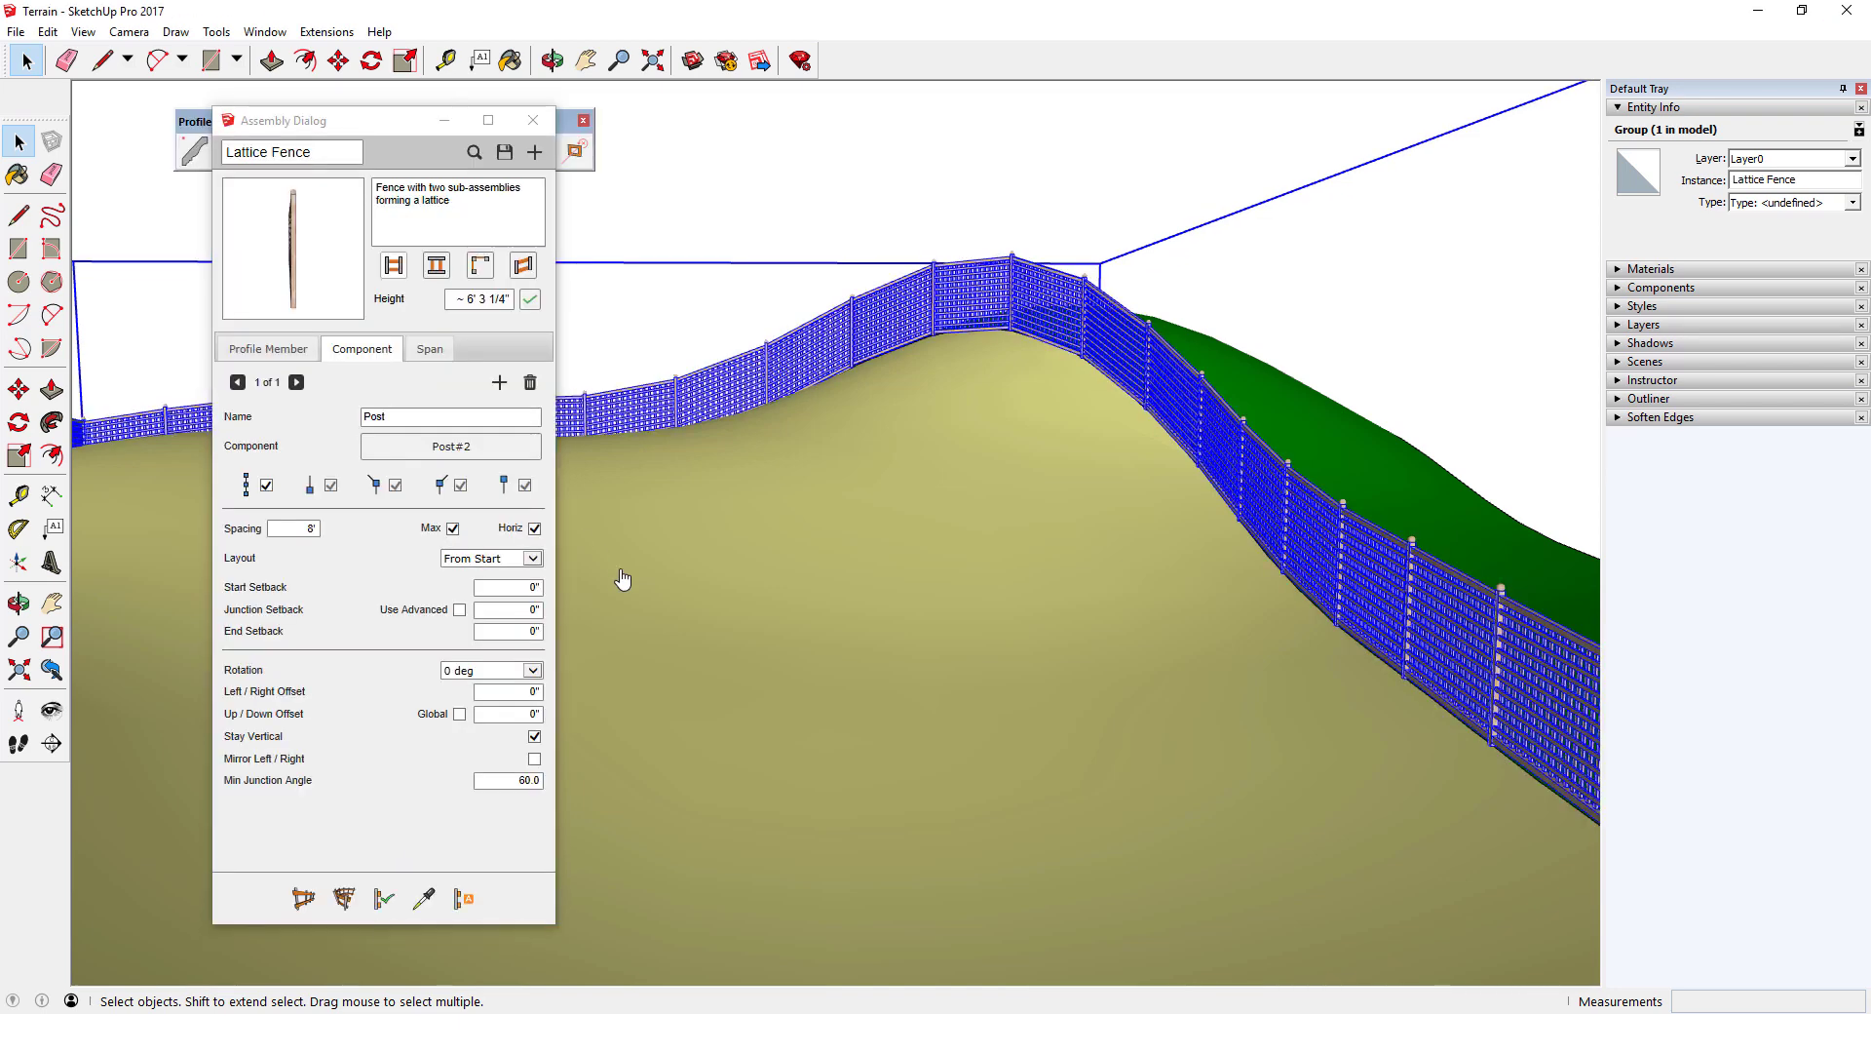
pyautogui.click(746, 255)
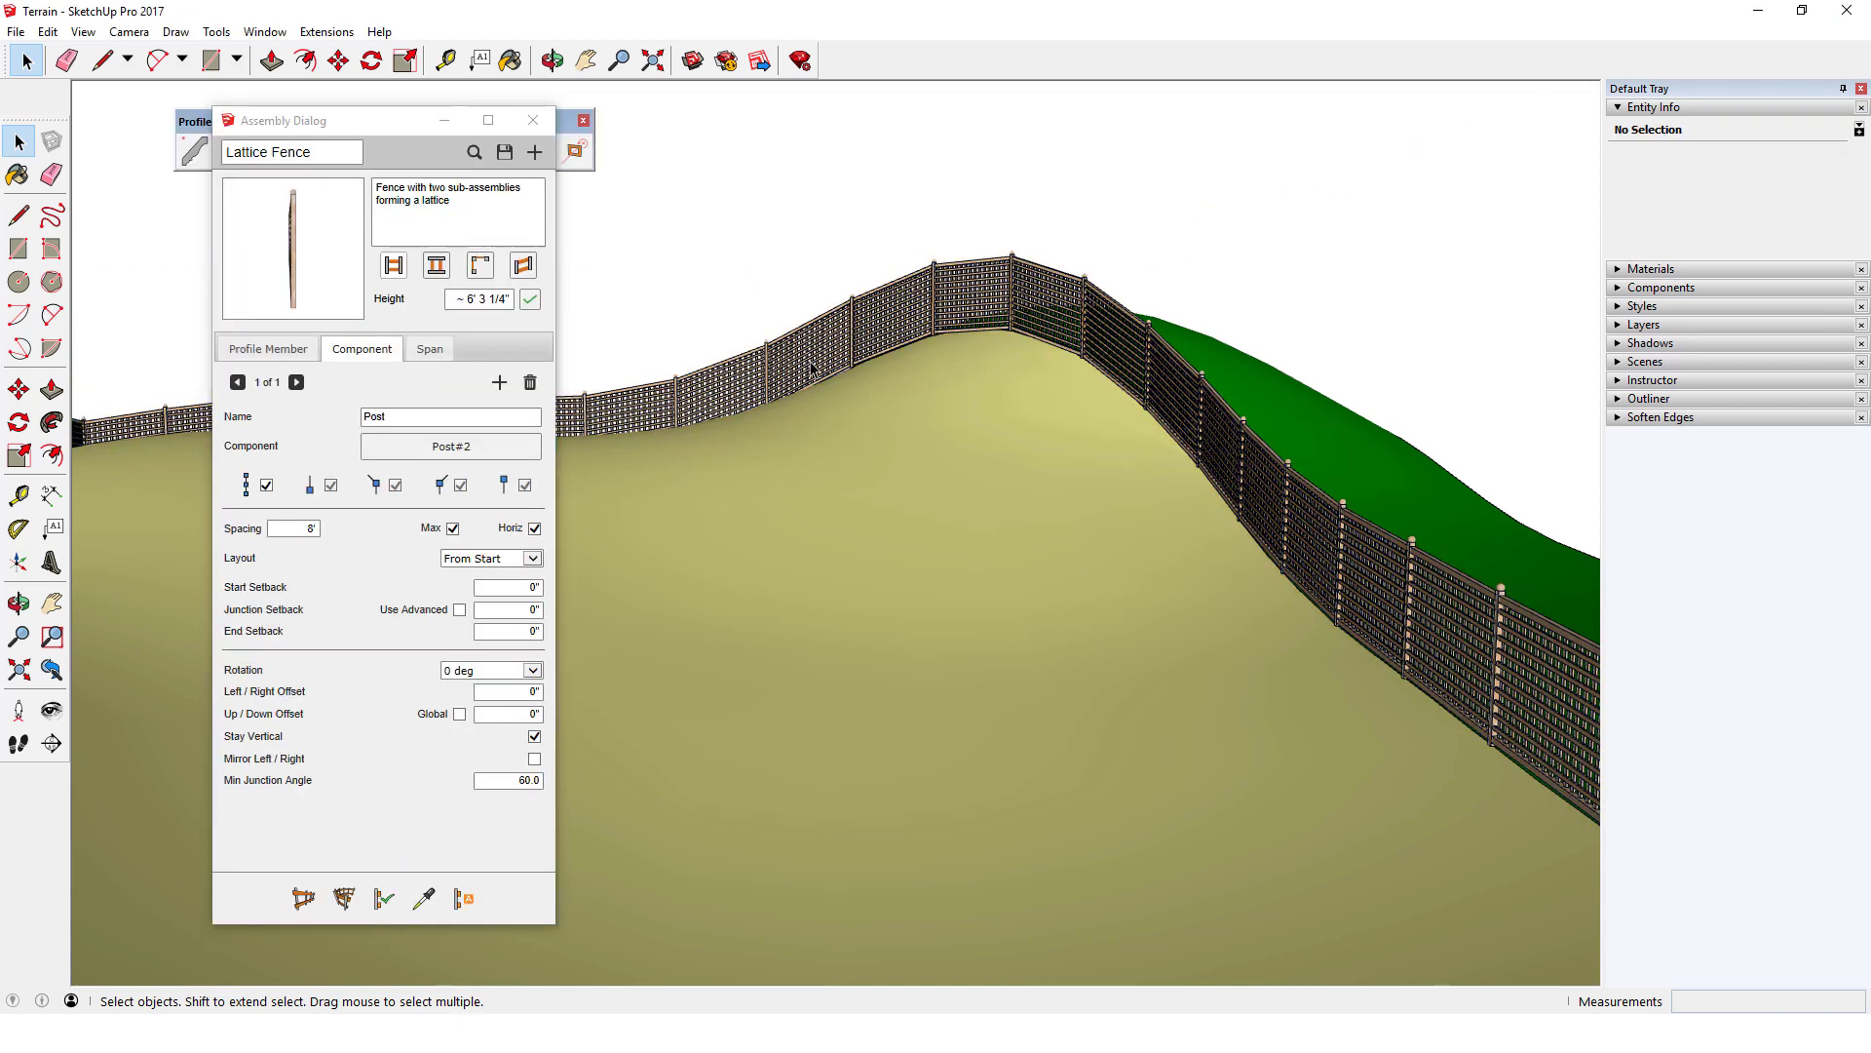
pyautogui.moveTo(828, 370); pyautogui.dragTo(994, 414, button='middle')
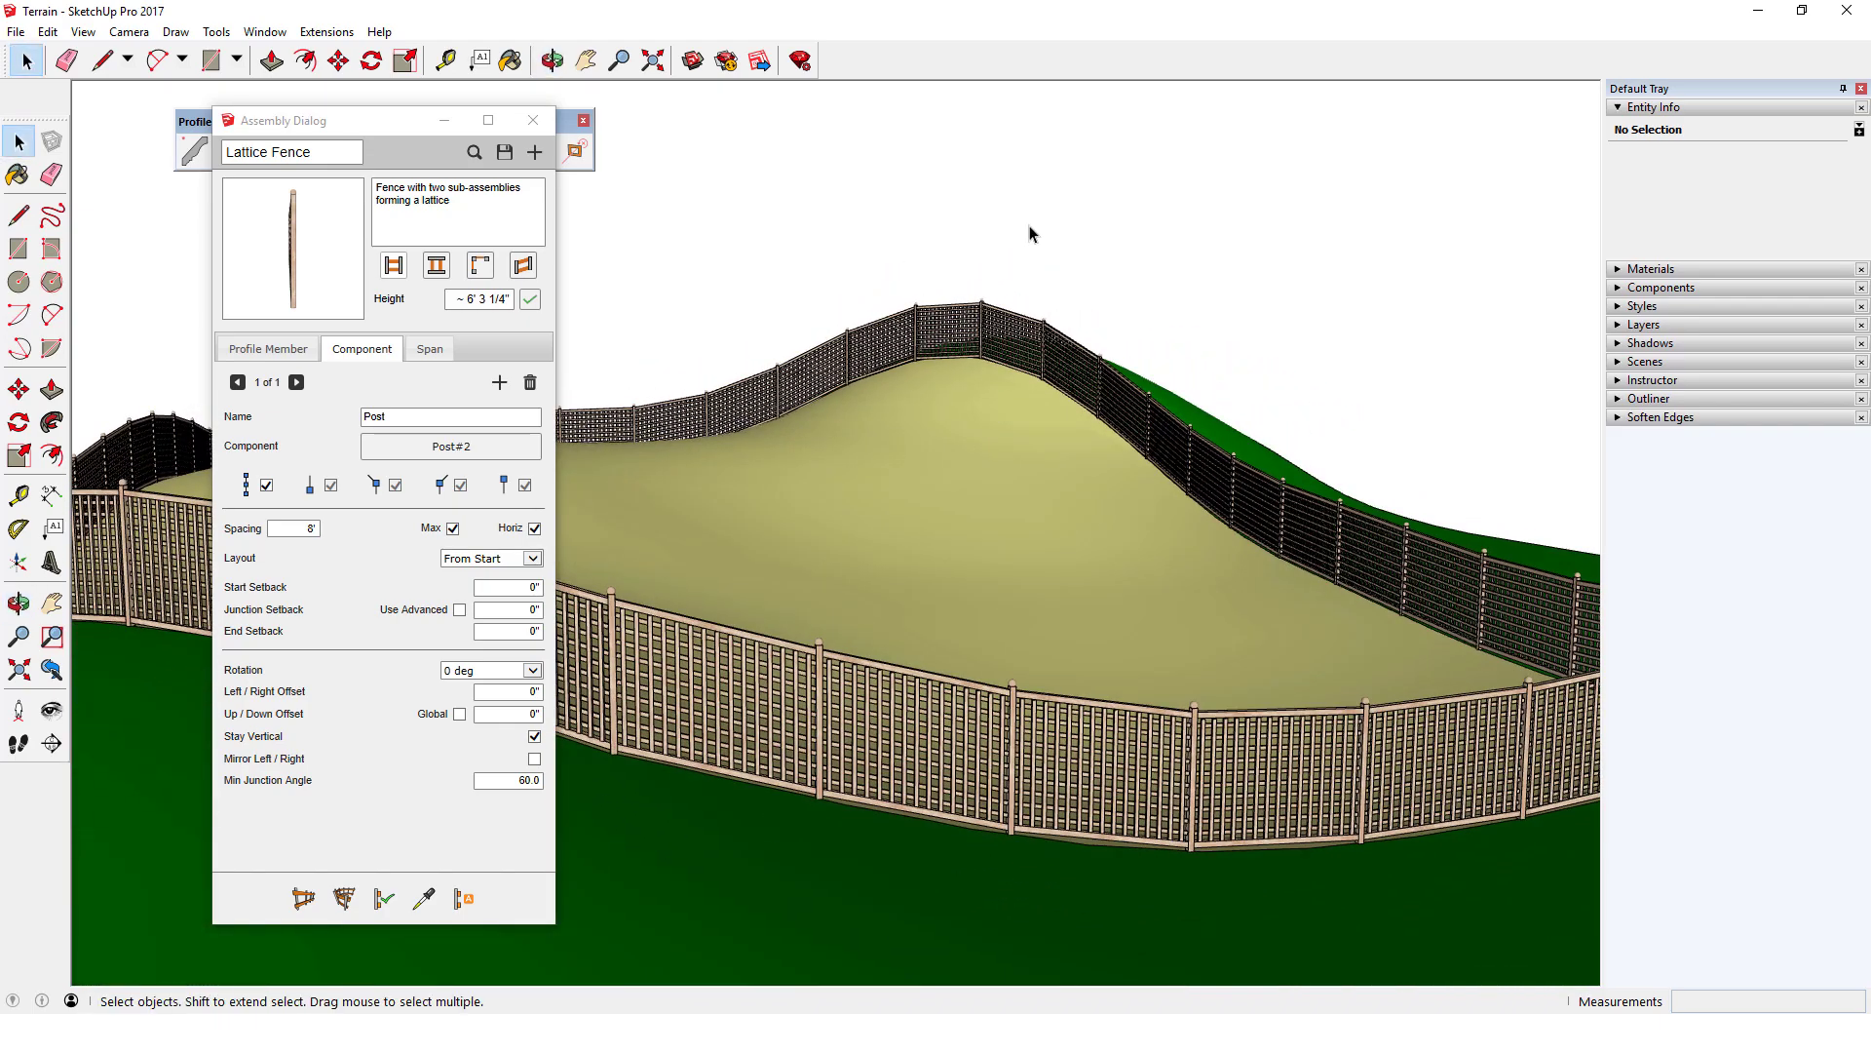